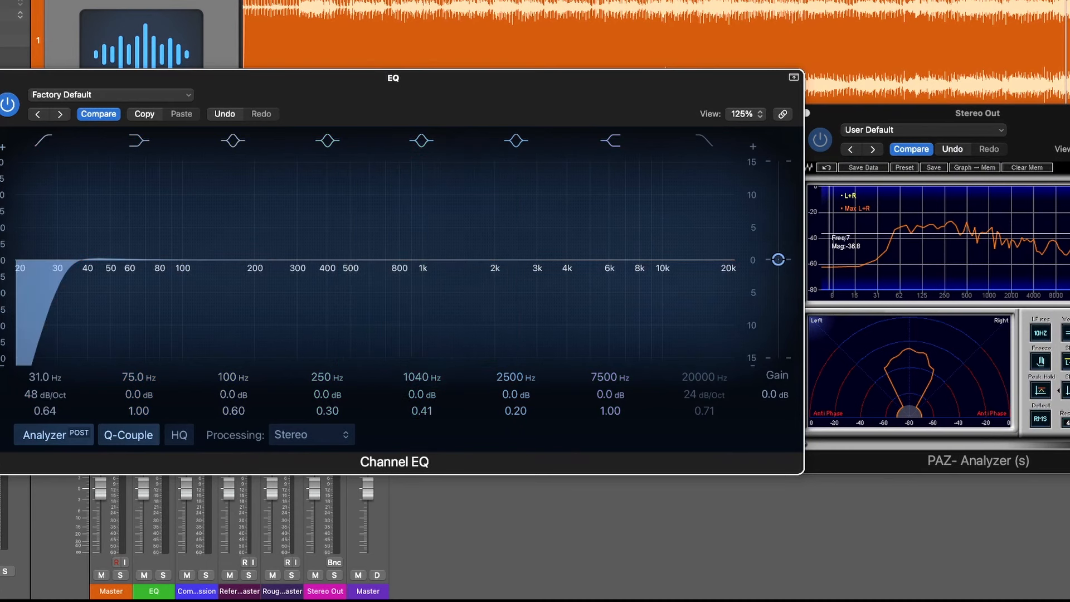
Close the Channel EQ window and insert a Vintage Console EQ in the EQ track's next effect slot
{"action": "key", "text": "super+w"}
{"action": "left_click", "coordinate": [154, 301]}
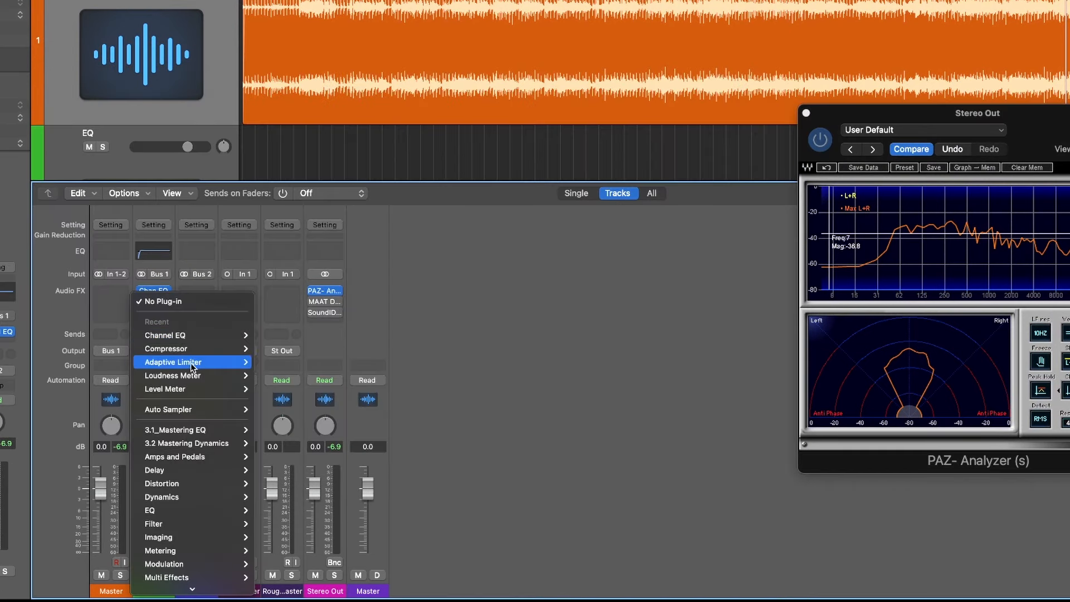
{"action": "scroll", "coordinate": [190, 502], "scroll_direction": "down", "scroll_amount": 3}
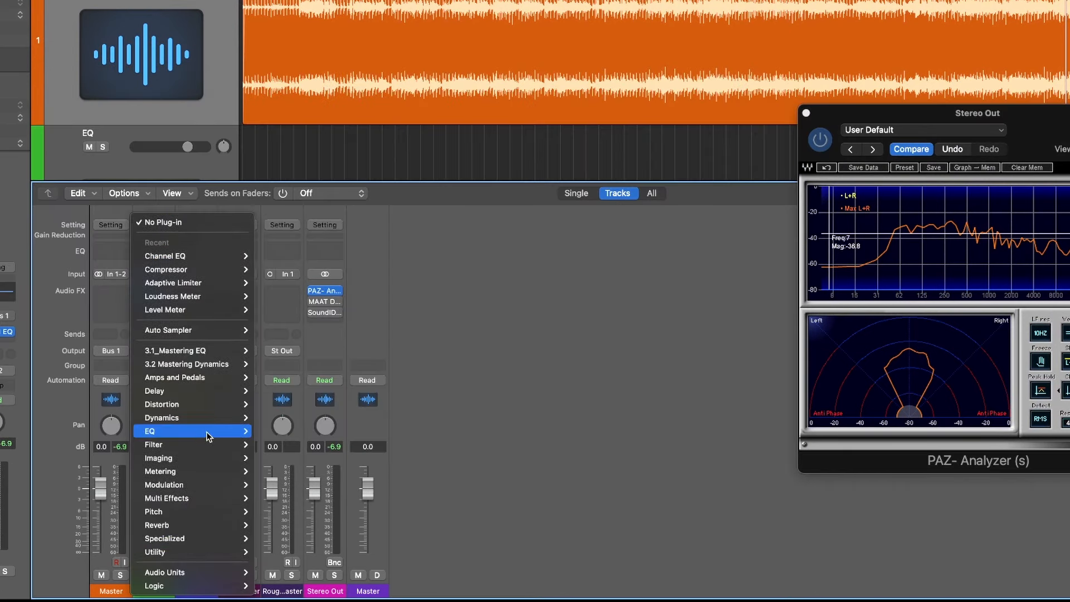
{"action": "mouse_move", "coordinate": [207, 431]}
{"action": "mouse_move", "coordinate": [296, 511]}
{"action": "mouse_move", "coordinate": [418, 511]}
{"action": "left_click", "coordinate": [471, 512]}
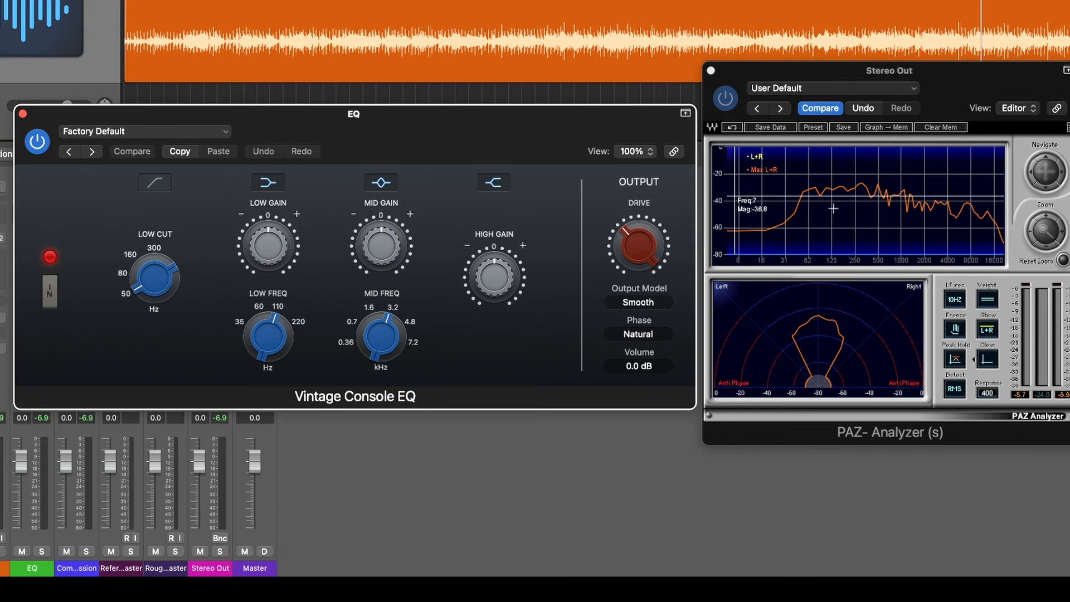
Sweep the Vintage Console EQ's mid frequency, settle it near 0.36 kHz, and cut the mid gain to -2.9 dB
{"action": "mouse_move", "coordinate": [275, 321]}
{"action": "left_mouse_down"}
{"action": "mouse_move", "coordinate": [273, 343]}
{"action": "mouse_move", "coordinate": [273, 332]}
{"action": "left_mouse_up"}
{"action": "left_click_drag", "start_coordinate": [382, 356], "coordinate": [382, 422]}
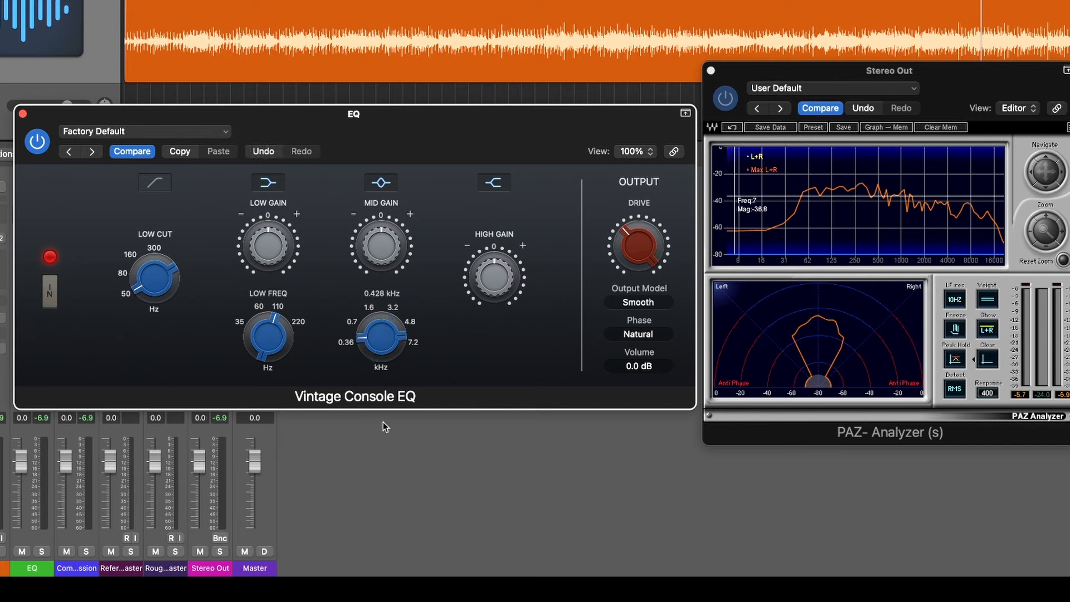
{"action": "left_click_drag", "start_coordinate": [377, 332], "coordinate": [389, 295]}
{"action": "left_click_drag", "start_coordinate": [382, 341], "coordinate": [375, 381]}
{"action": "left_click_drag", "start_coordinate": [446, 120], "coordinate": [443, 88]}
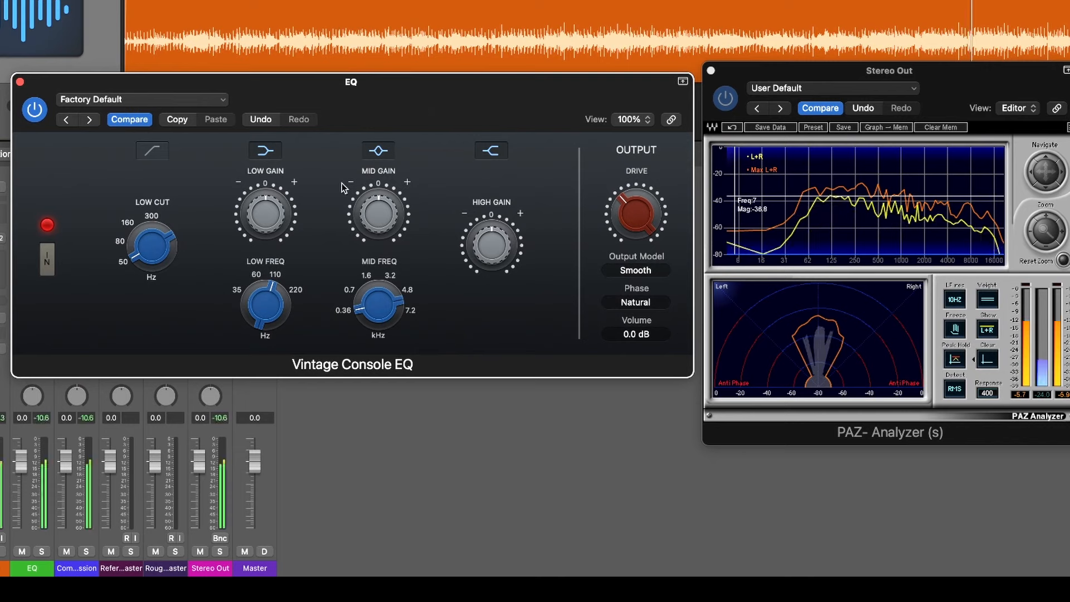
{"action": "left_click_drag", "start_coordinate": [376, 209], "coordinate": [377, 231]}
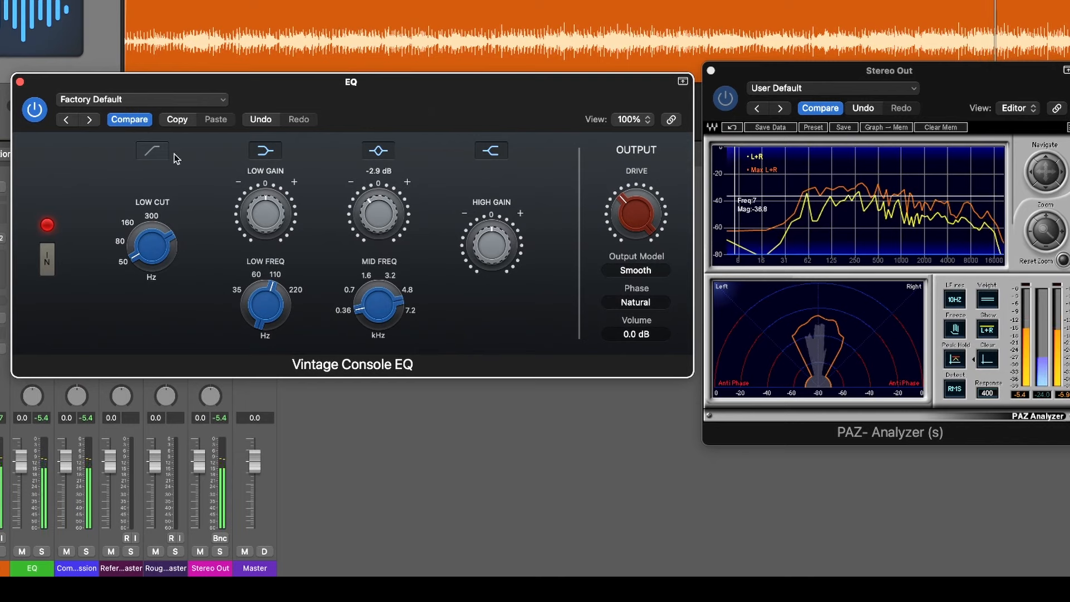
Bypass and re-enable the Vintage Console EQ during playback to compare the sound with and without the mid cut
{"action": "left_click_drag", "start_coordinate": [35, 110], "coordinate": [36, 113]}
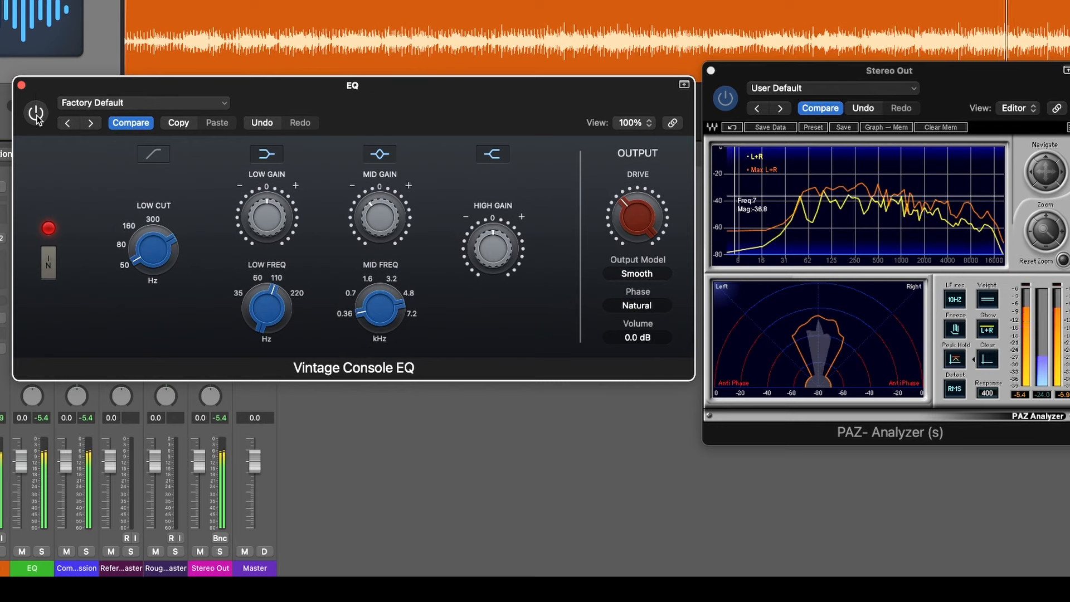
{"action": "left_click", "coordinate": [36, 114]}
{"action": "left_click", "coordinate": [836, 177]}
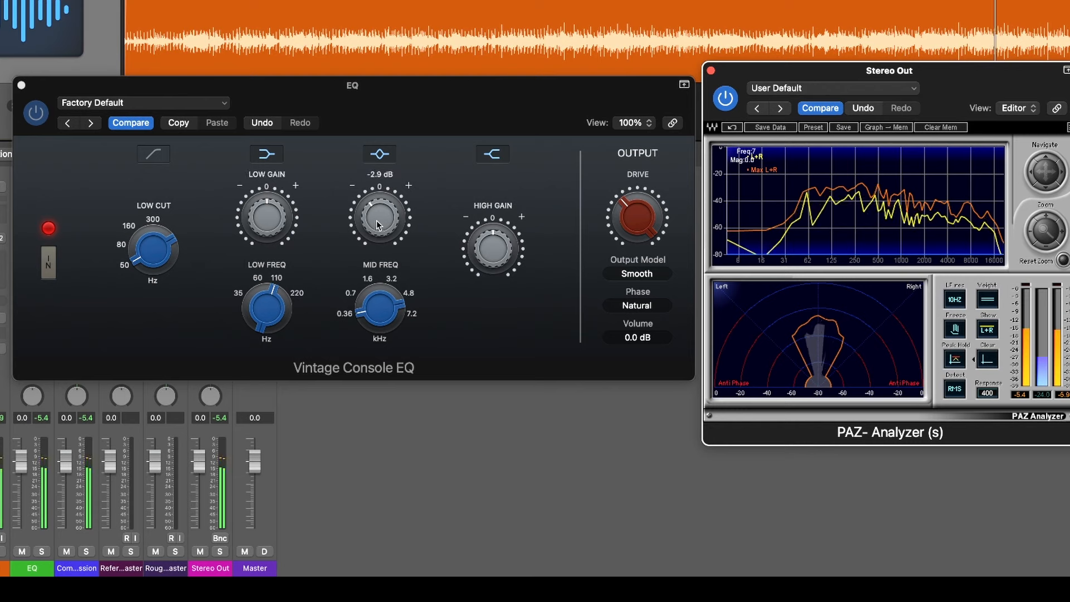
{"action": "left_click", "coordinate": [37, 114]}
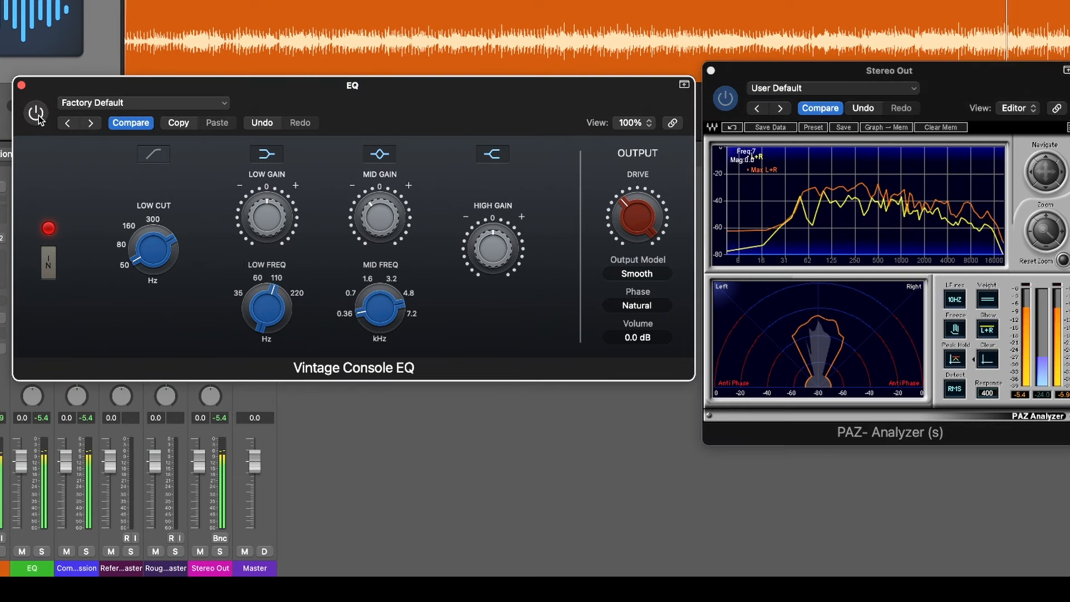
{"action": "left_click", "coordinate": [38, 115]}
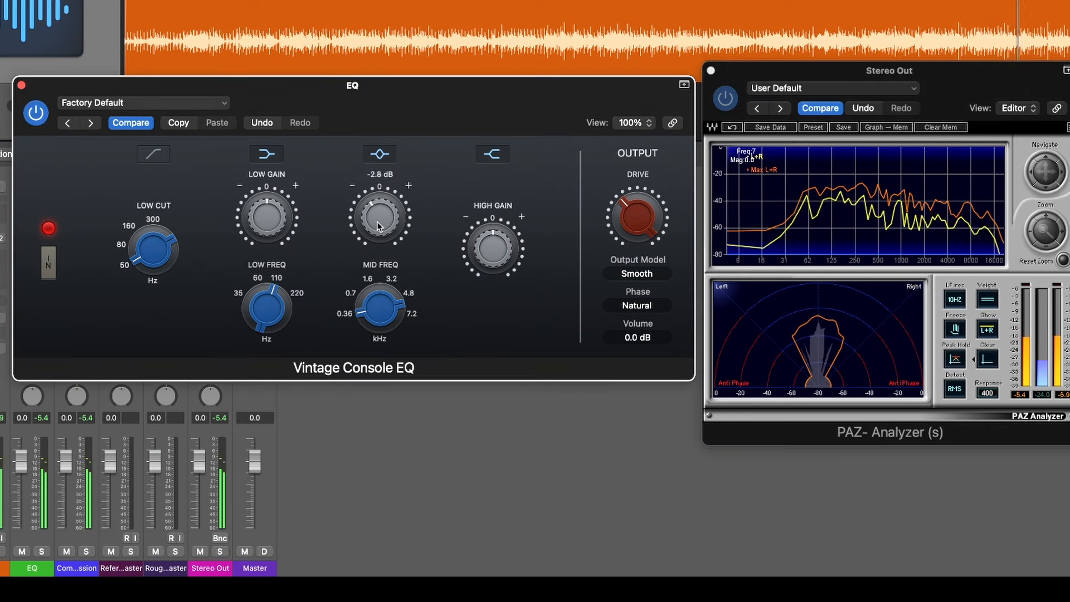
Ease the mid gain to -2.0 dB and check the change by bypassing and re-enabling the EQ
{"action": "scroll", "coordinate": [376, 220], "scroll_direction": "up", "scroll_amount": 2}
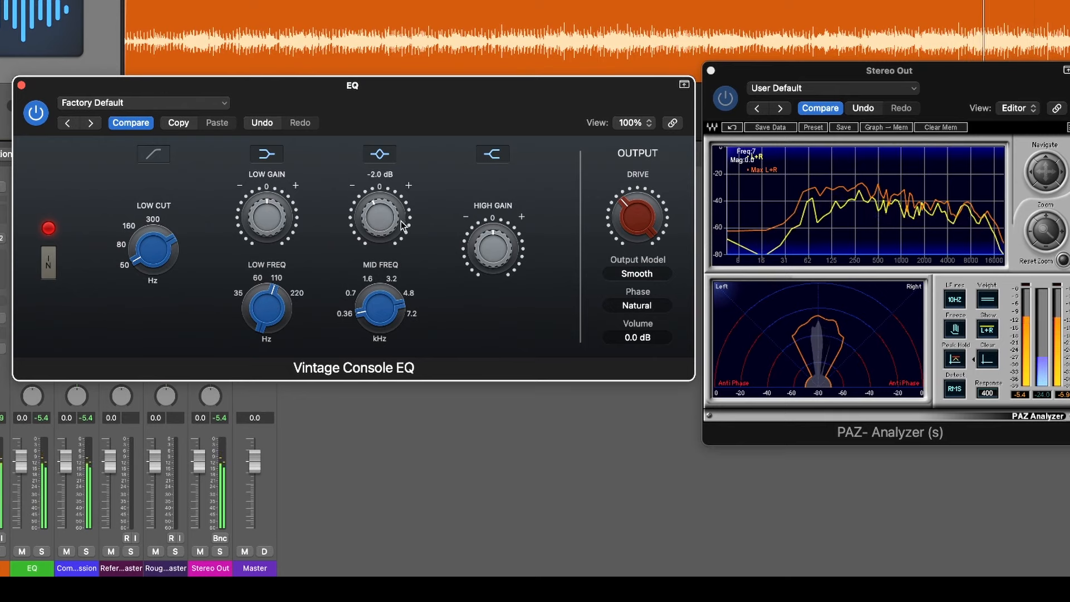
{"action": "left_click_drag", "start_coordinate": [28, 110], "coordinate": [29, 109]}
{"action": "left_click", "coordinate": [33, 112]}
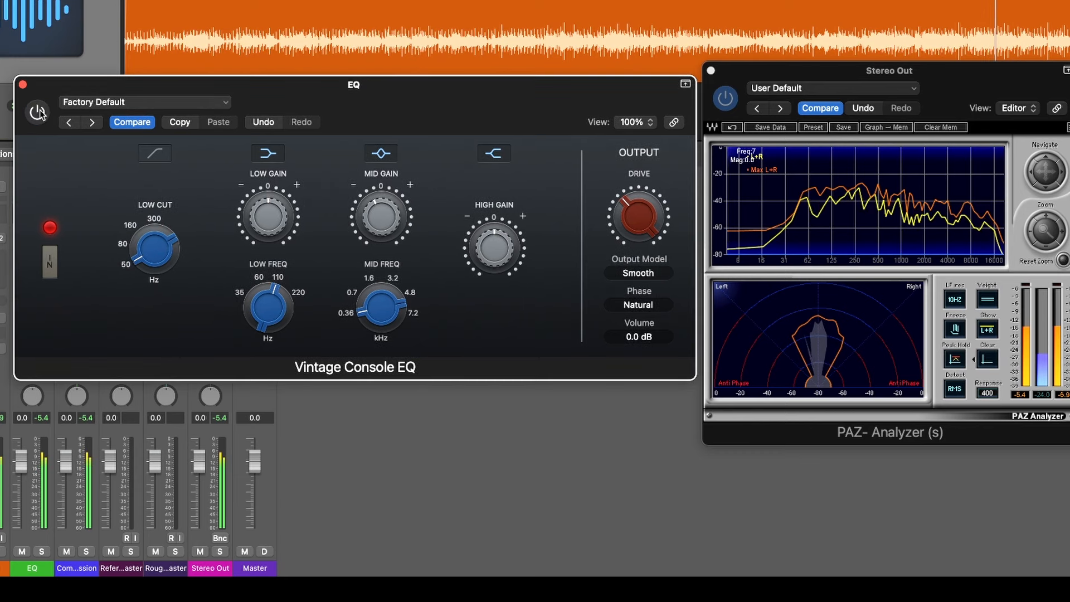
{"action": "left_click", "coordinate": [37, 112]}
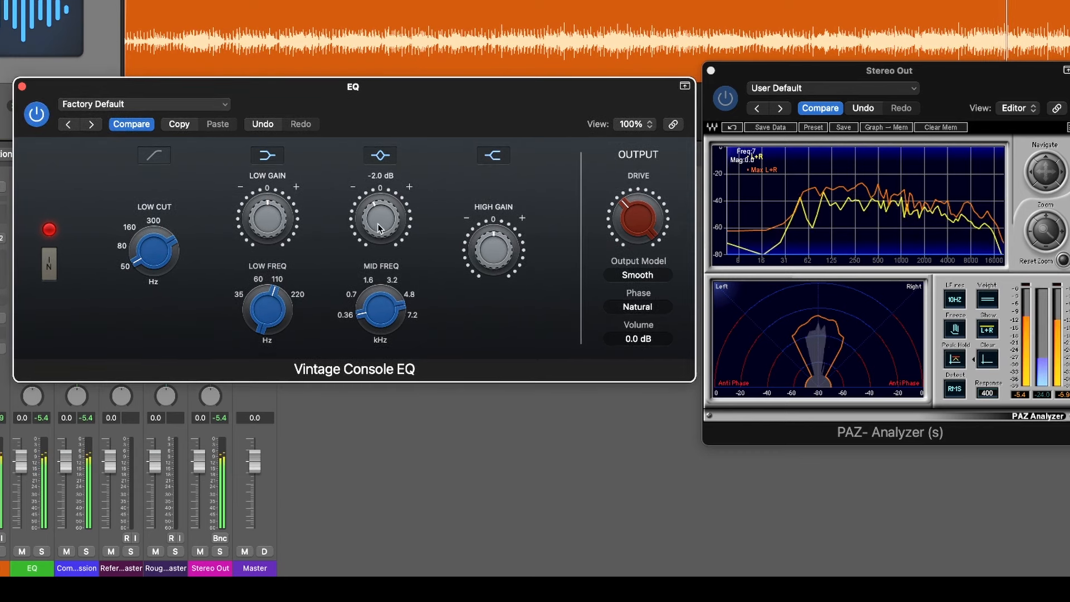
{"action": "left_click_drag", "start_coordinate": [382, 224], "coordinate": [379, 225]}
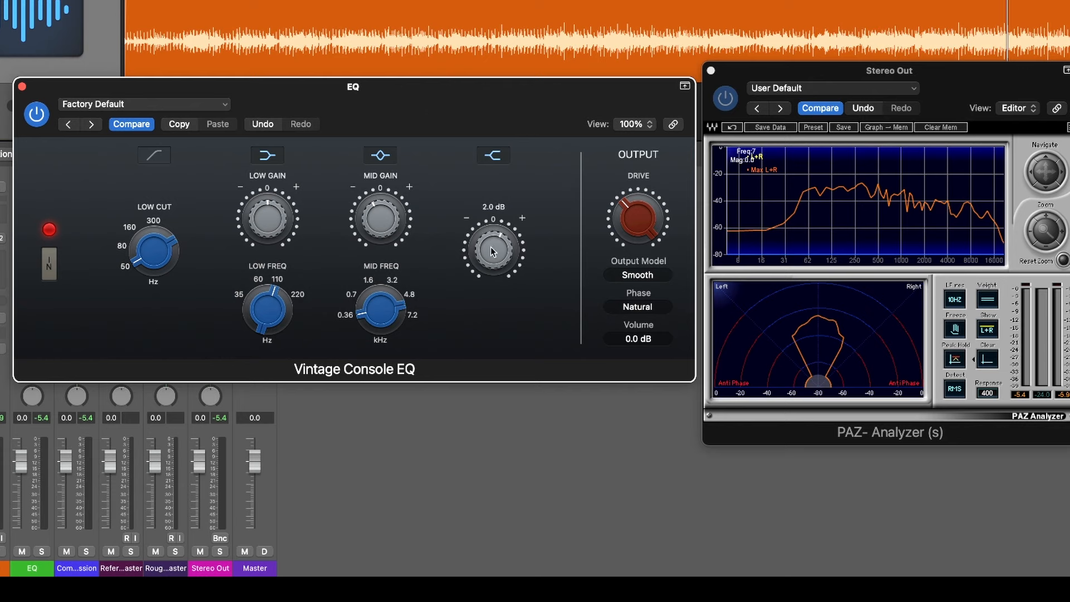
Audition the high gain at up to 18.0 dB, and settle on a slight boost just above 0
{"action": "left_click_drag", "start_coordinate": [486, 249], "coordinate": [494, 263]}
{"action": "left_click_drag", "start_coordinate": [496, 262], "coordinate": [496, 262]}
{"action": "left_click_drag", "start_coordinate": [490, 249], "coordinate": [500, 167]}
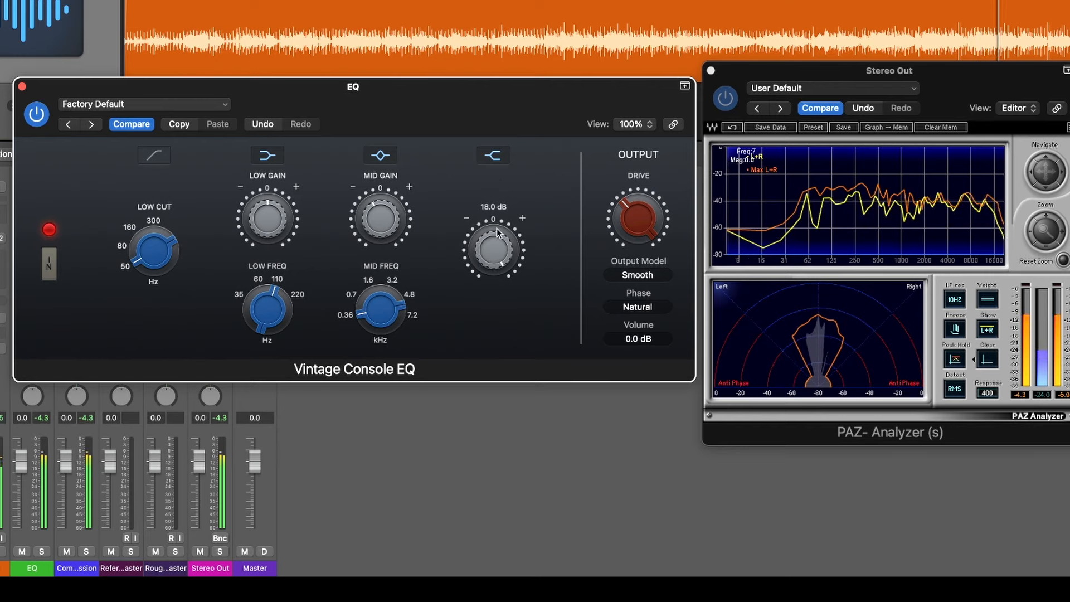
{"action": "left_click_drag", "start_coordinate": [497, 235], "coordinate": [496, 303]}
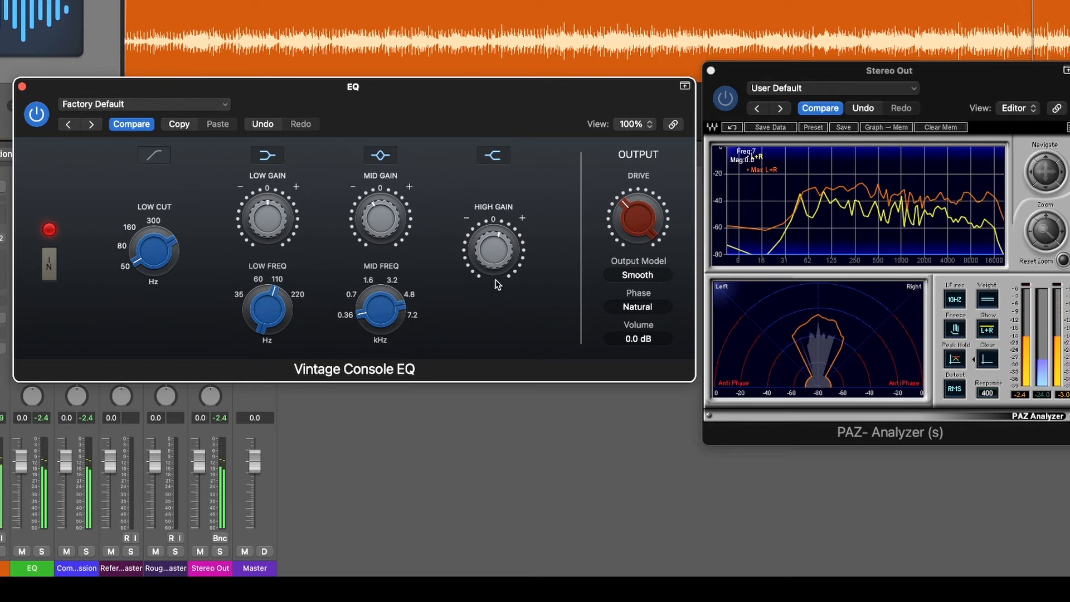
{"action": "left_click_drag", "start_coordinate": [538, 114], "coordinate": [534, 114]}
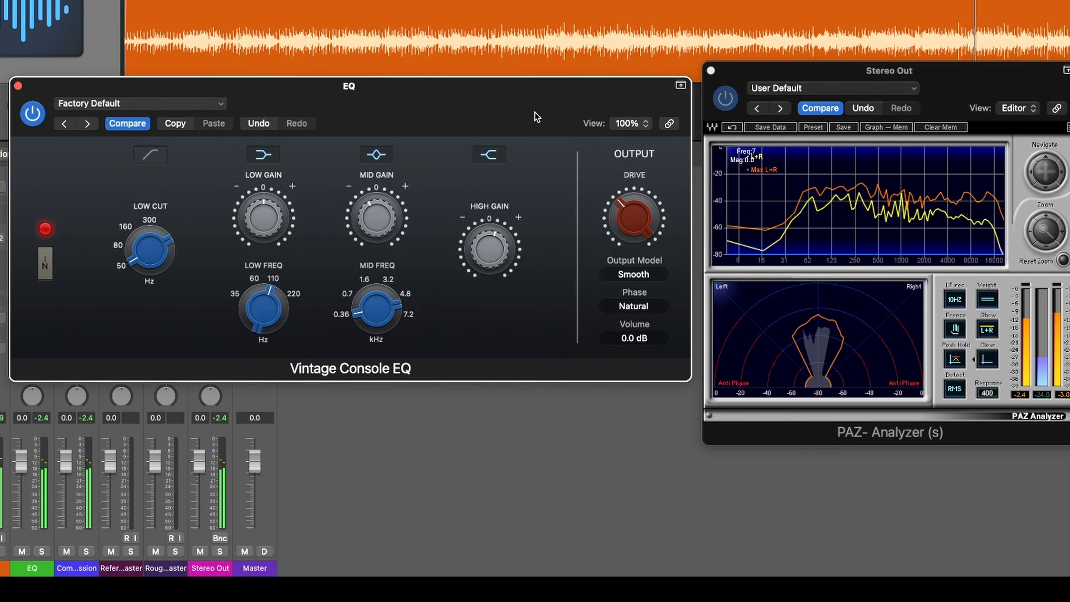
{"action": "left_click_drag", "start_coordinate": [481, 256], "coordinate": [482, 259]}
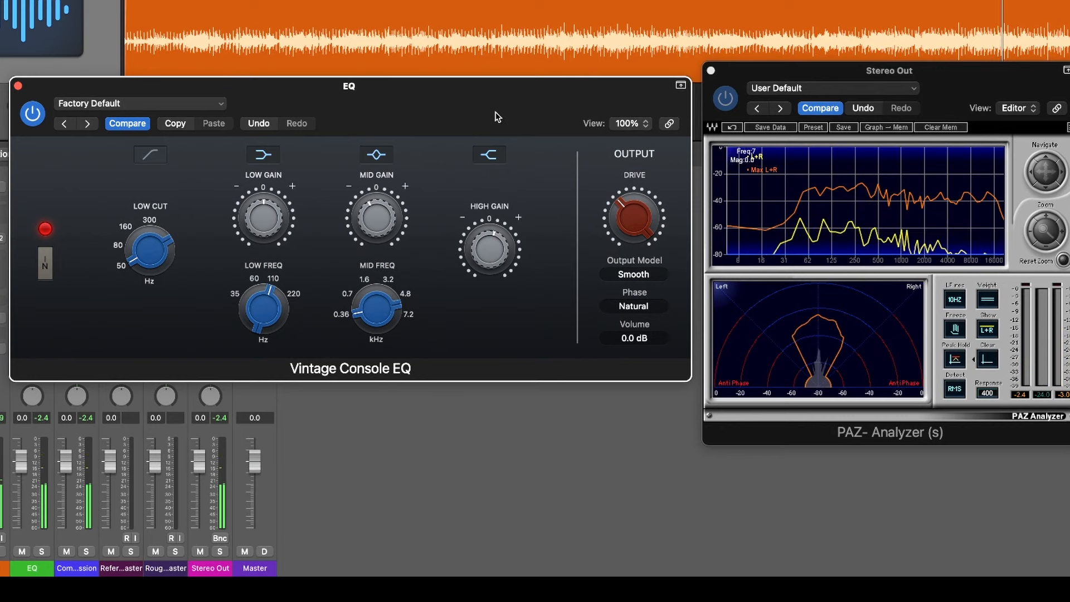
Audition the low band during playback, settling the low frequency near 60 Hz and the low gain at 1.0 dB
{"action": "left_click_drag", "start_coordinate": [270, 294], "coordinate": [268, 350]}
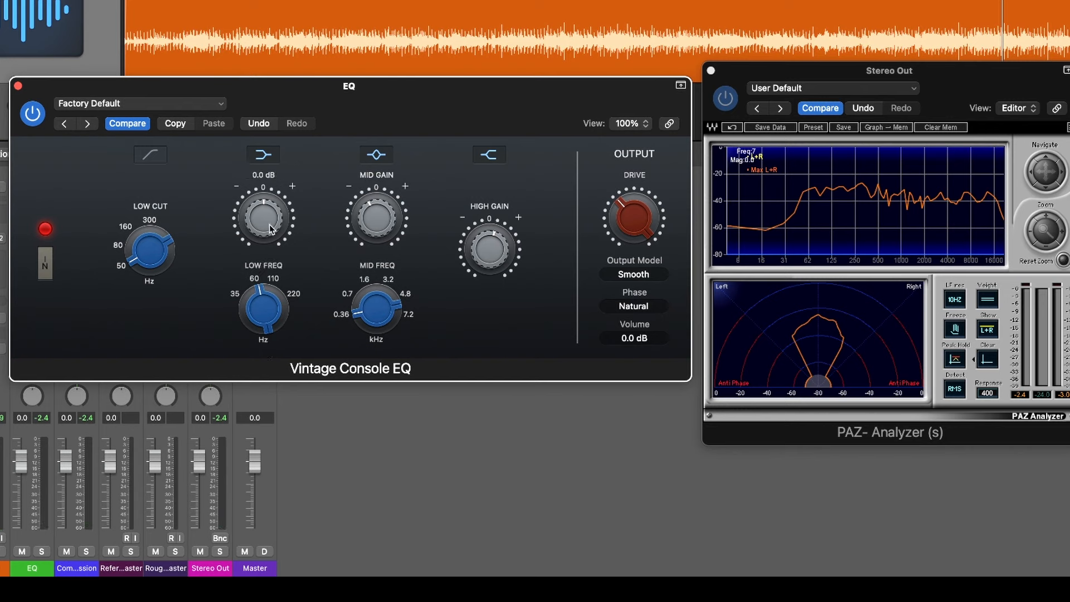
{"action": "left_click_drag", "start_coordinate": [279, 293], "coordinate": [283, 282]}
{"action": "key", "text": "space"}
{"action": "left_click_drag", "start_coordinate": [263, 223], "coordinate": [273, 275]}
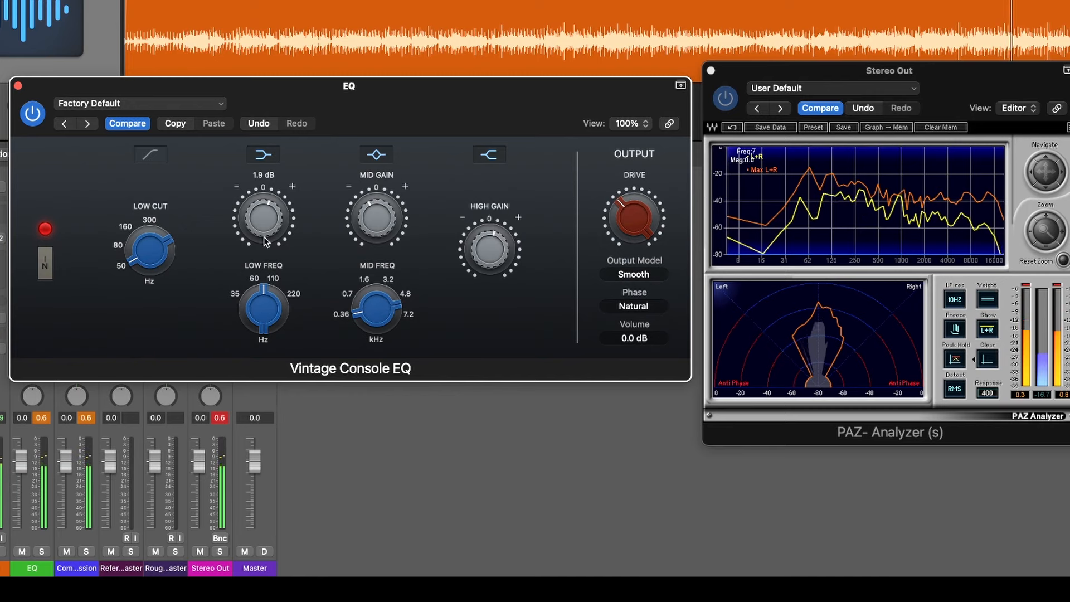
{"action": "left_click_drag", "start_coordinate": [272, 313], "coordinate": [267, 332]}
{"action": "left_click_drag", "start_coordinate": [266, 227], "coordinate": [265, 228]}
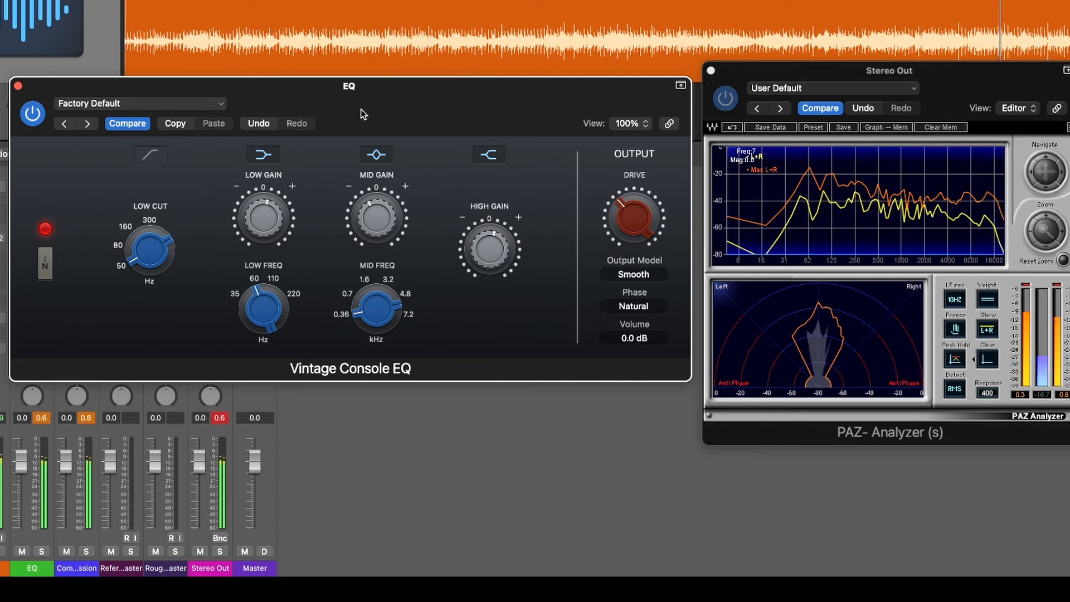
{"action": "mouse_move", "coordinate": [146, 245]}
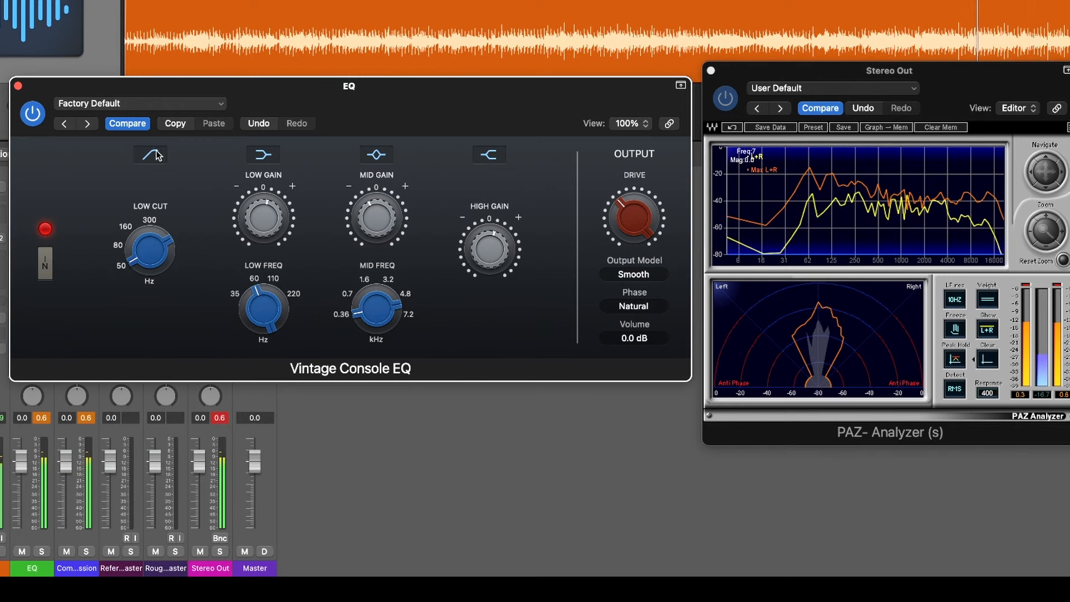
{"action": "mouse_move", "coordinate": [270, 206]}
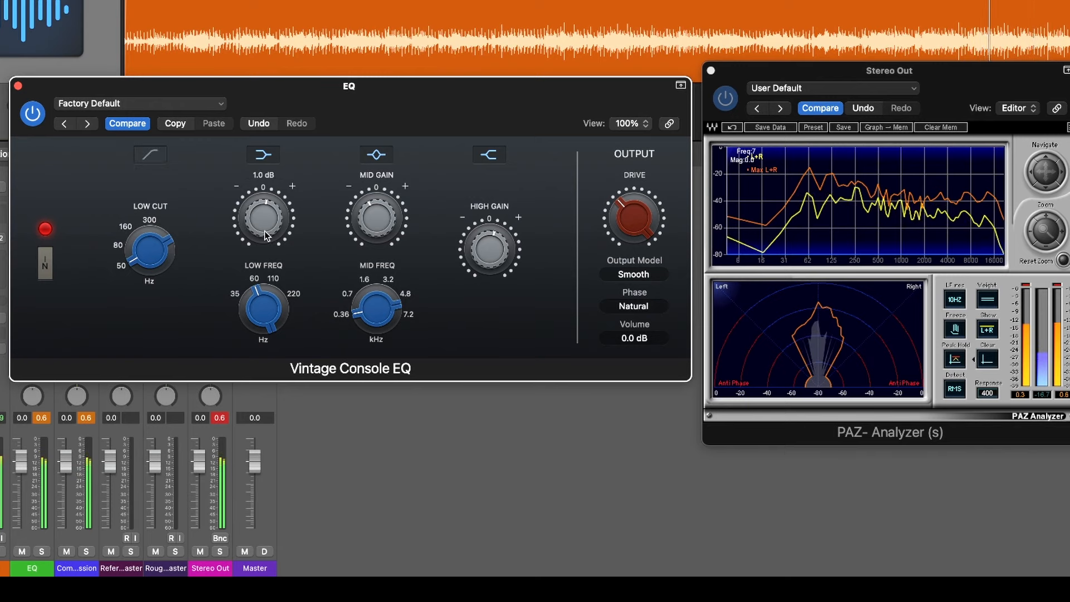
Compare the track with the Vintage Console EQ bypassed and enabled, and close the plug-in window
{"action": "left_click", "coordinate": [32, 115]}
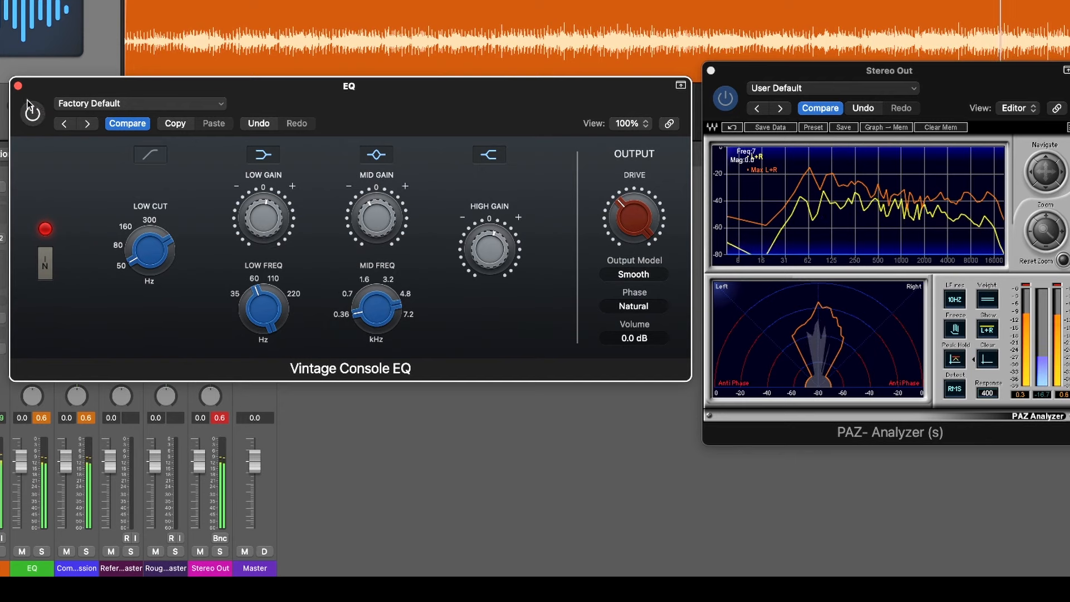
{"action": "left_click", "coordinate": [32, 116]}
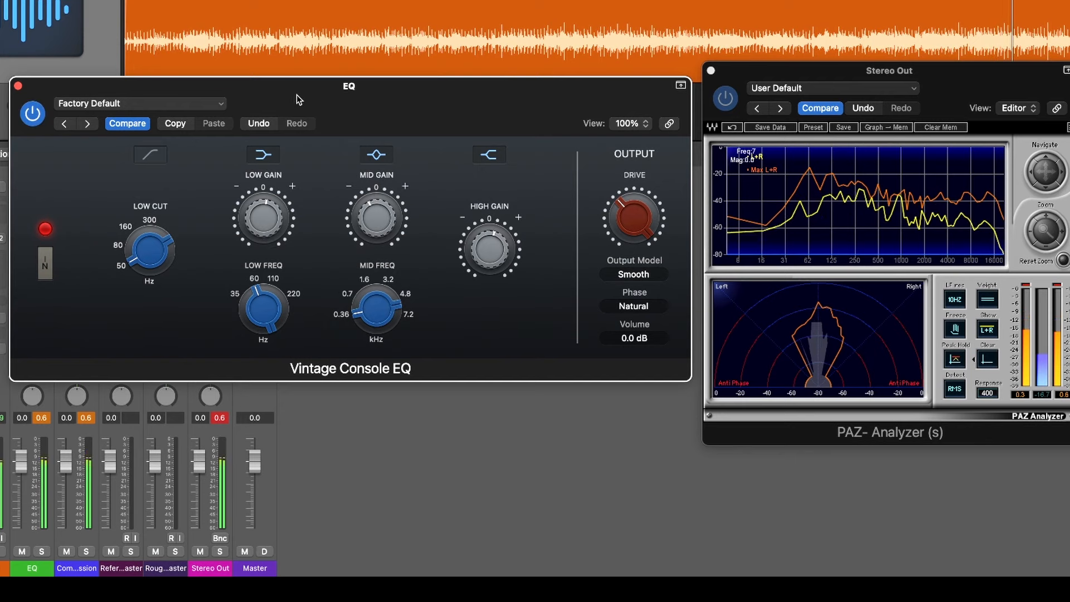
{"action": "left_click_drag", "start_coordinate": [24, 92], "coordinate": [28, 90]}
{"action": "left_click", "coordinate": [22, 83]}
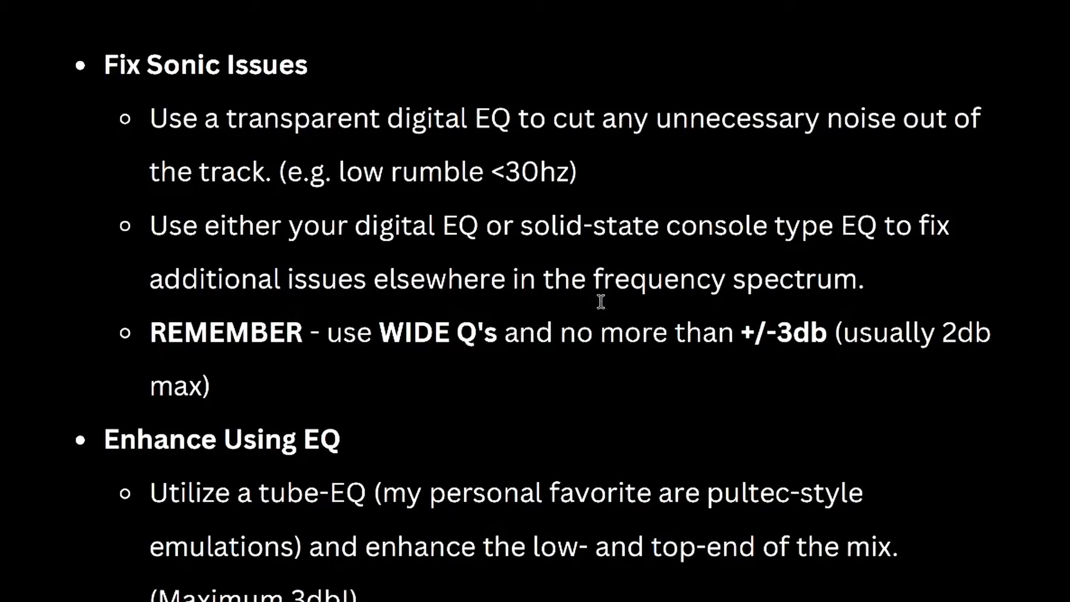
{"action": "scroll", "coordinate": [334, 172], "scroll_direction": "down", "scroll_amount": 7}
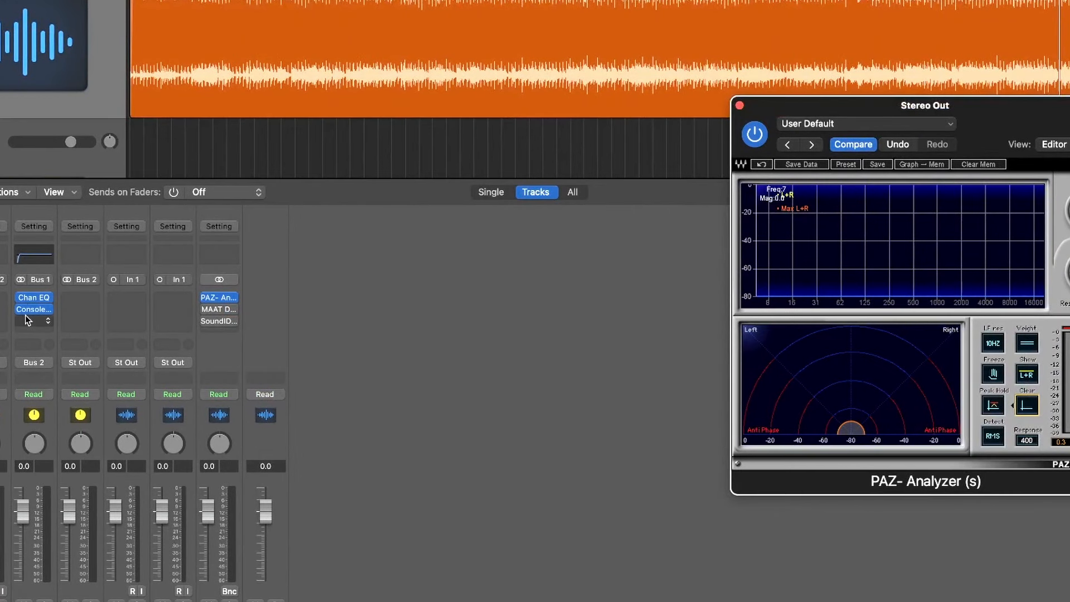
Insert a stereo Vintage Tube EQ in the EQ track's slot below the Vintage Console EQ
{"action": "left_click", "coordinate": [28, 316]}
{"action": "mouse_move", "coordinate": [68, 460]}
{"action": "mouse_move", "coordinate": [197, 518]}
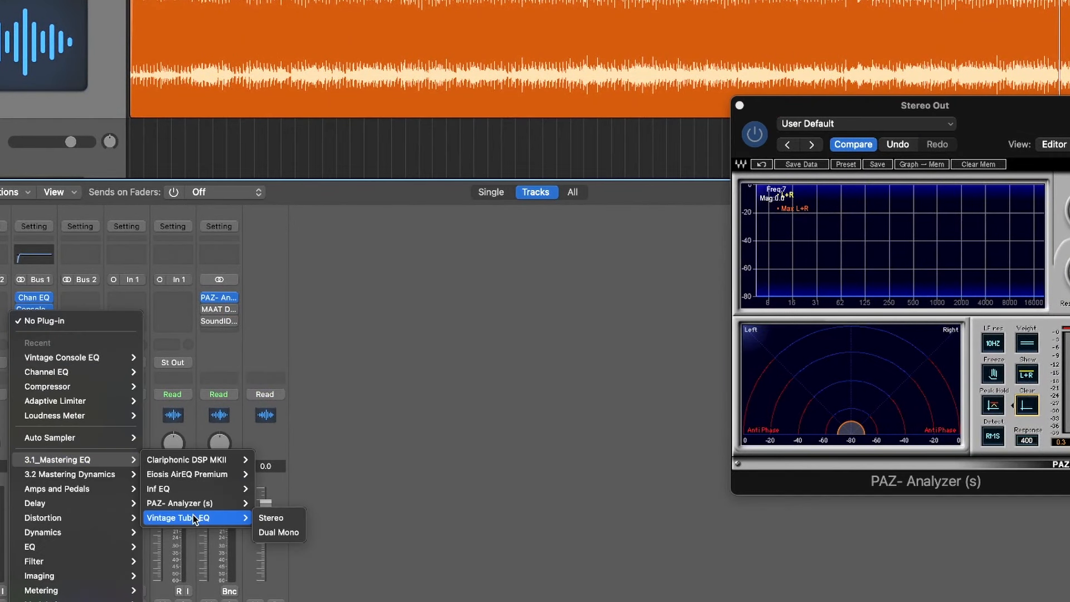
{"action": "left_click", "coordinate": [272, 518]}
{"action": "left_click_drag", "start_coordinate": [600, 44], "coordinate": [438, 41]}
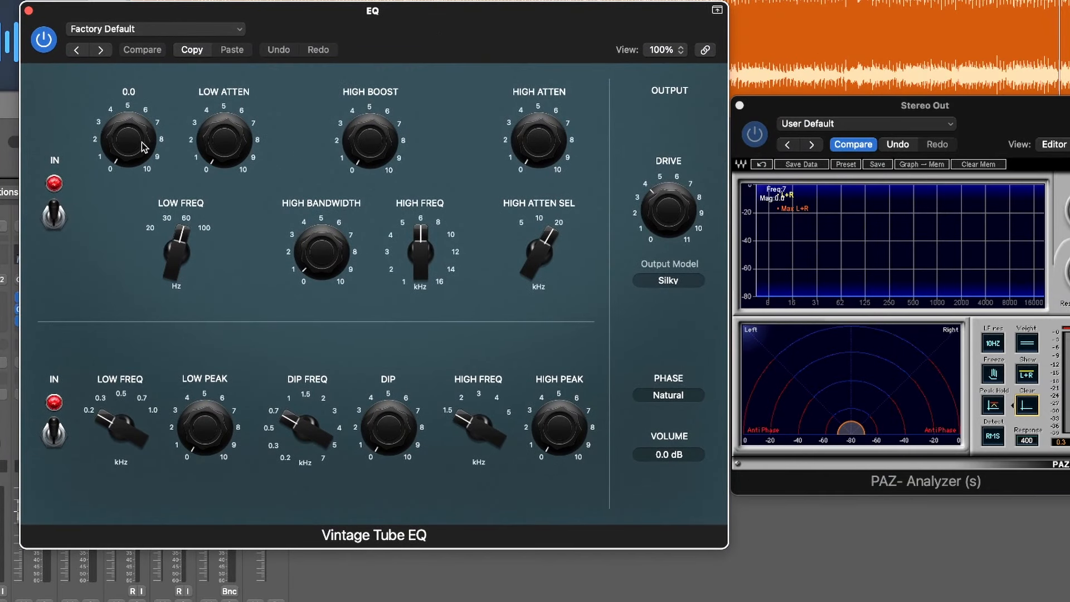
With playback running, raise the Vintage Tube EQ's low boost to about 6 and sweep the low frequency up to 100 Hz and back to 54 Hz
{"action": "left_click_drag", "start_coordinate": [131, 127], "coordinate": [132, 119]}
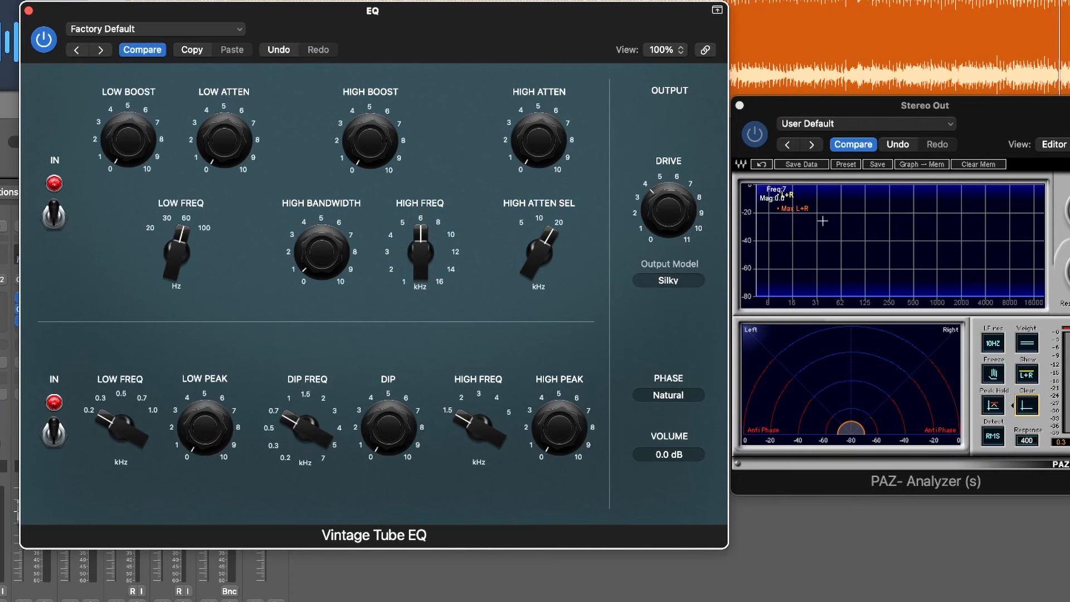
{"action": "left_click_drag", "start_coordinate": [982, 112], "coordinate": [983, 108]}
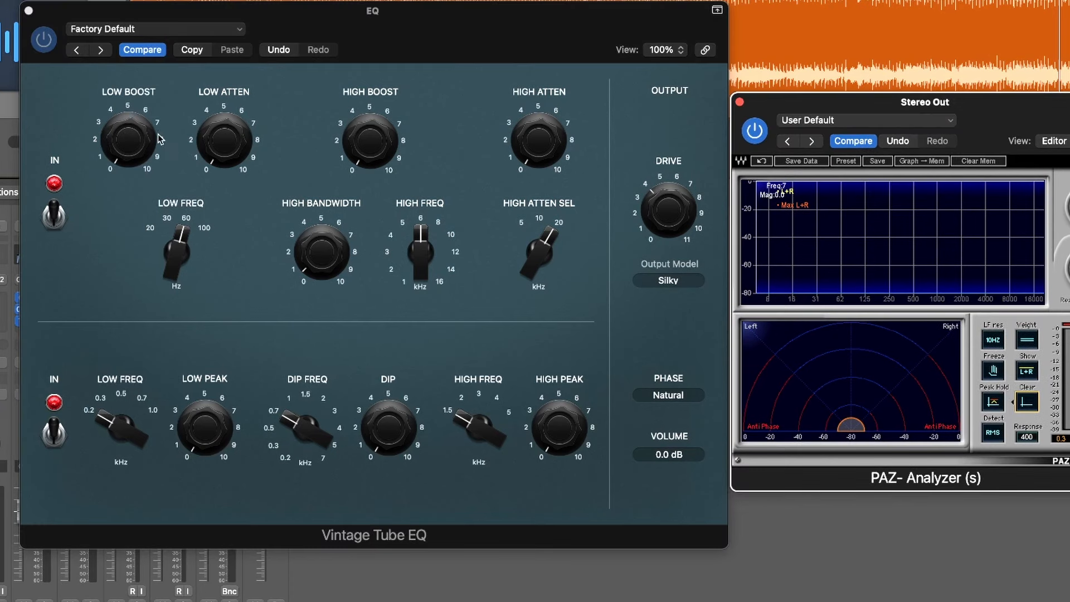
{"action": "key", "text": "space"}
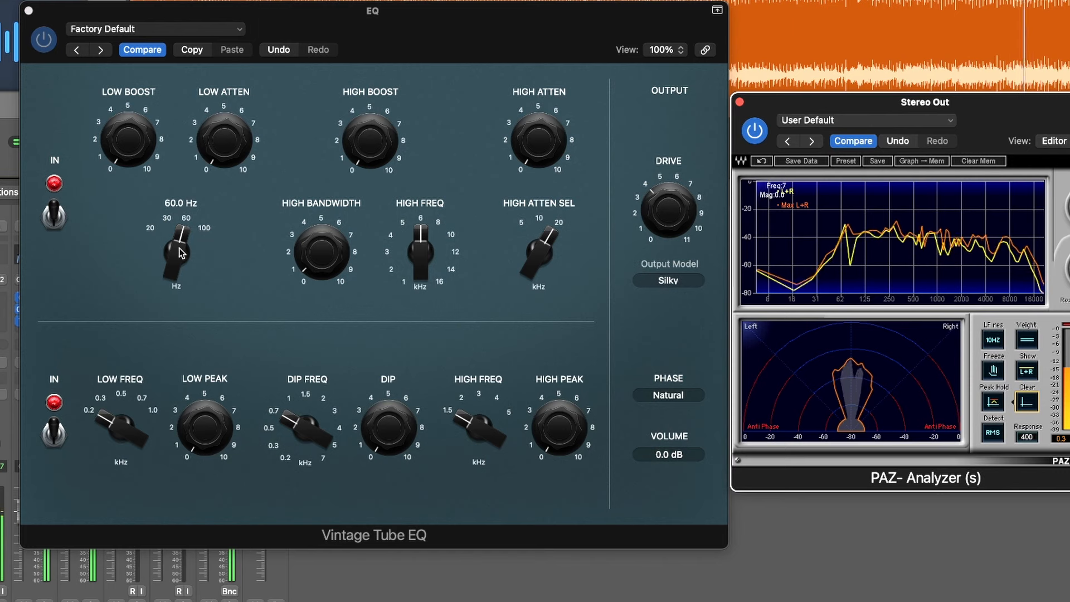
{"action": "left_click_drag", "start_coordinate": [122, 154], "coordinate": [140, 25]}
{"action": "left_click_drag", "start_coordinate": [177, 253], "coordinate": [177, 291]}
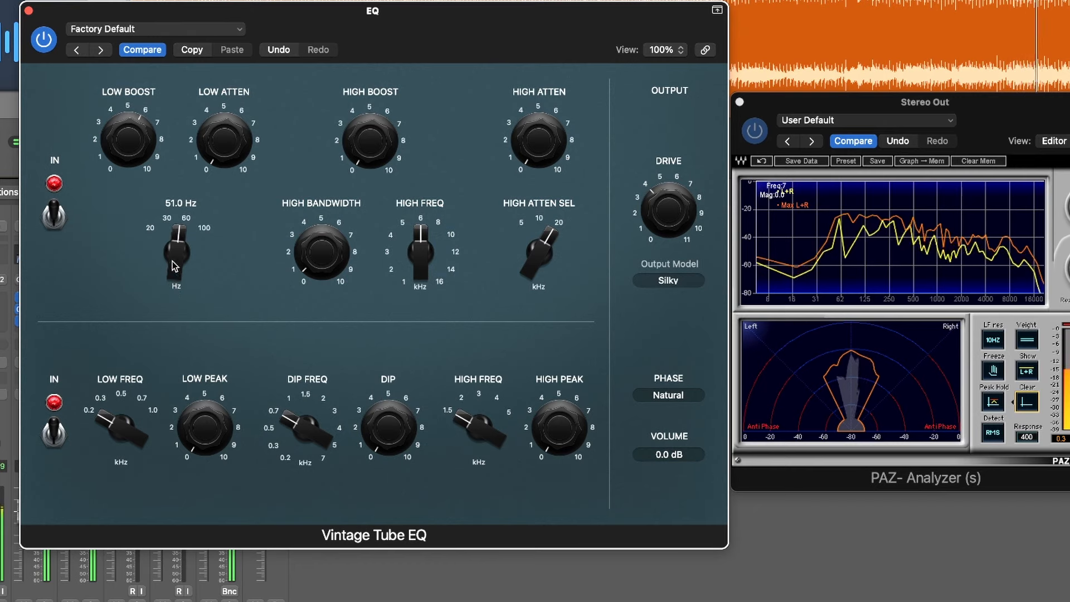
{"action": "left_click_drag", "start_coordinate": [138, 136], "coordinate": [141, 84]}
{"action": "left_click_drag", "start_coordinate": [169, 273], "coordinate": [174, 131]}
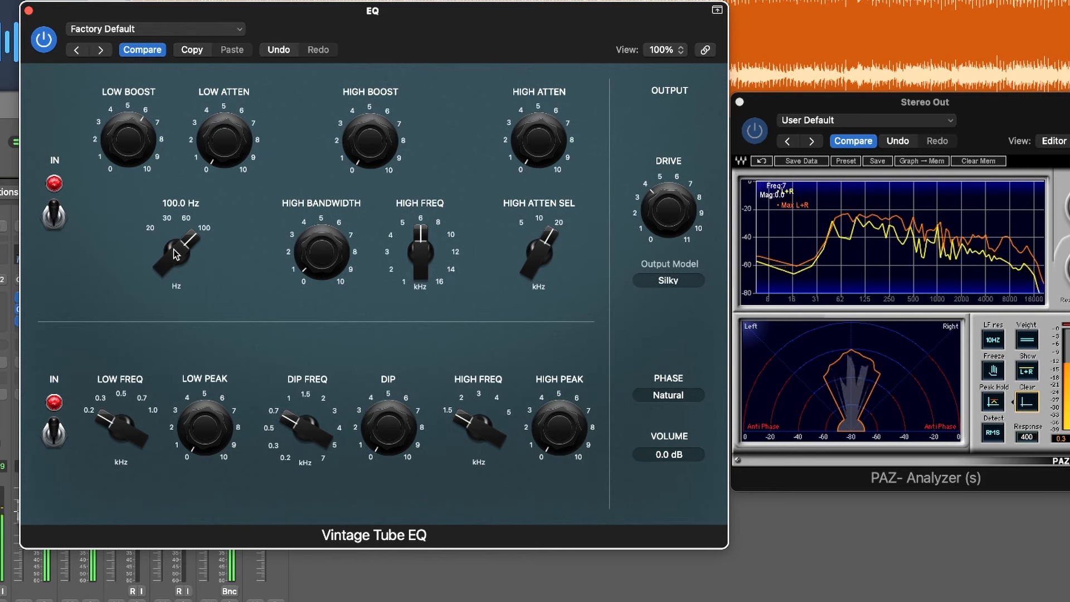
{"action": "left_click_drag", "start_coordinate": [176, 254], "coordinate": [163, 318]}
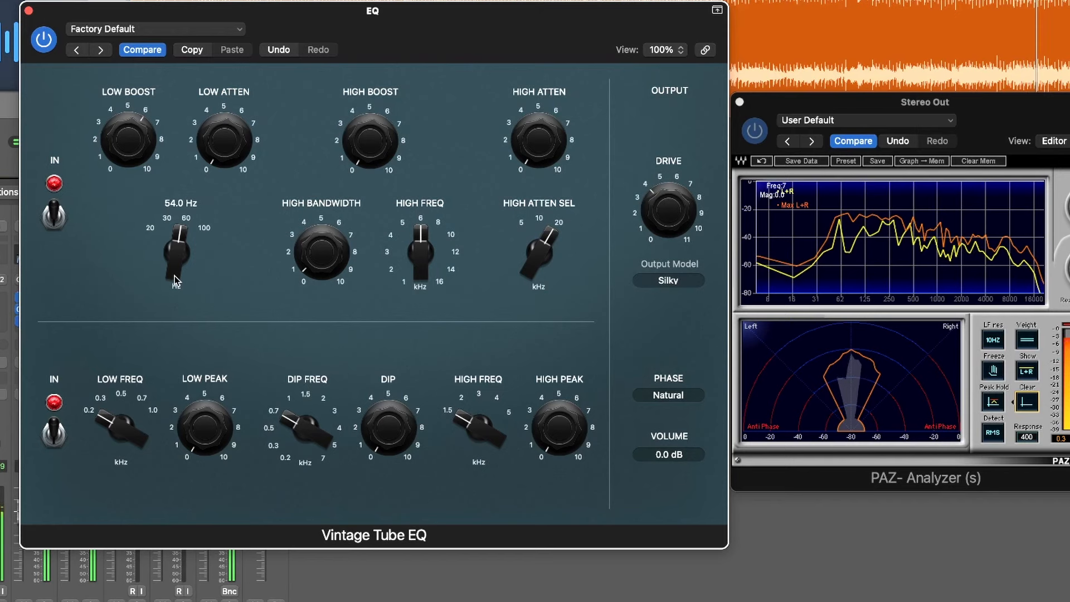
Lower the Vintage Tube EQ's low boost to 3.0
{"action": "left_click_drag", "start_coordinate": [129, 141], "coordinate": [135, 165]}
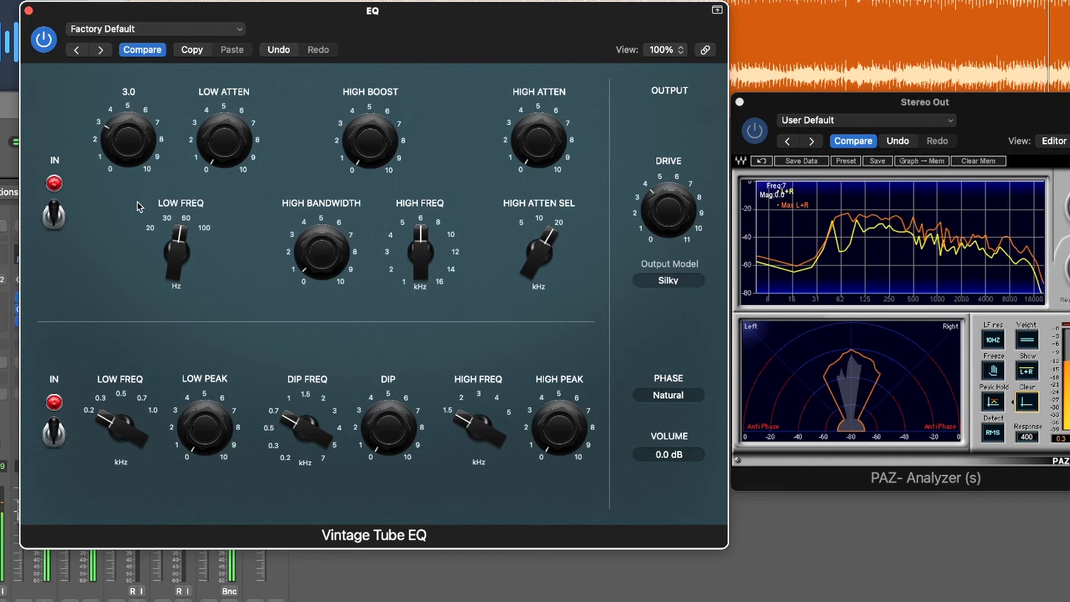
{"action": "left_click_drag", "start_coordinate": [53, 13], "coordinate": [56, 13]}
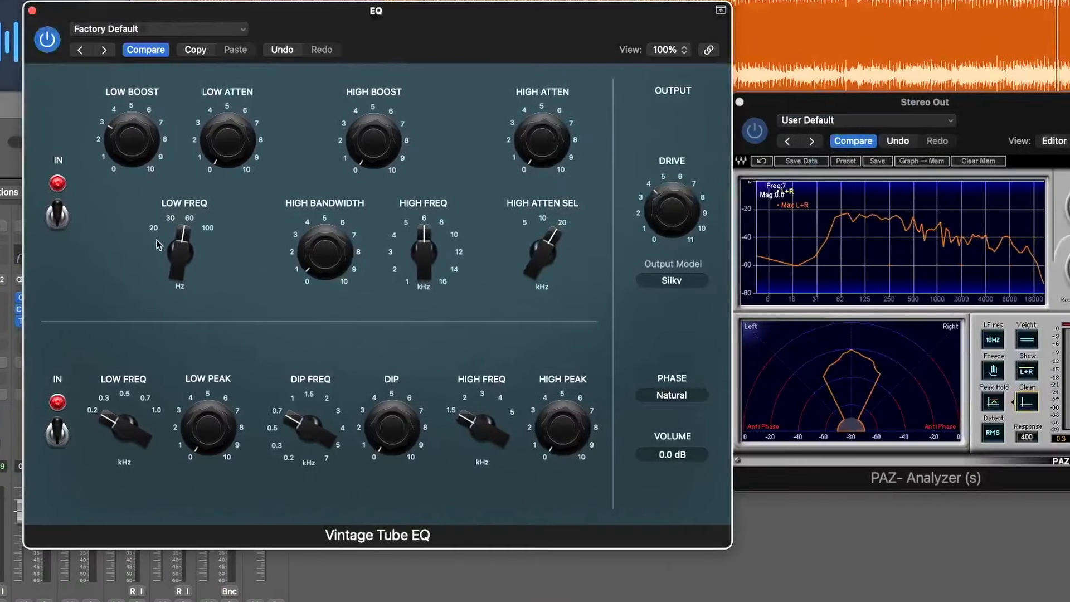
{"action": "mouse_move", "coordinate": [184, 249]}
{"action": "mouse_move", "coordinate": [139, 147]}
Set the high bandwidth to about 2, sweep the high frequency at full boost from 16 kHz to between 10 and 12 kHz, and reduce the high boost to about 3
{"action": "left_click_drag", "start_coordinate": [324, 255], "coordinate": [323, 243]}
{"action": "left_click_drag", "start_coordinate": [421, 260], "coordinate": [423, 237]}
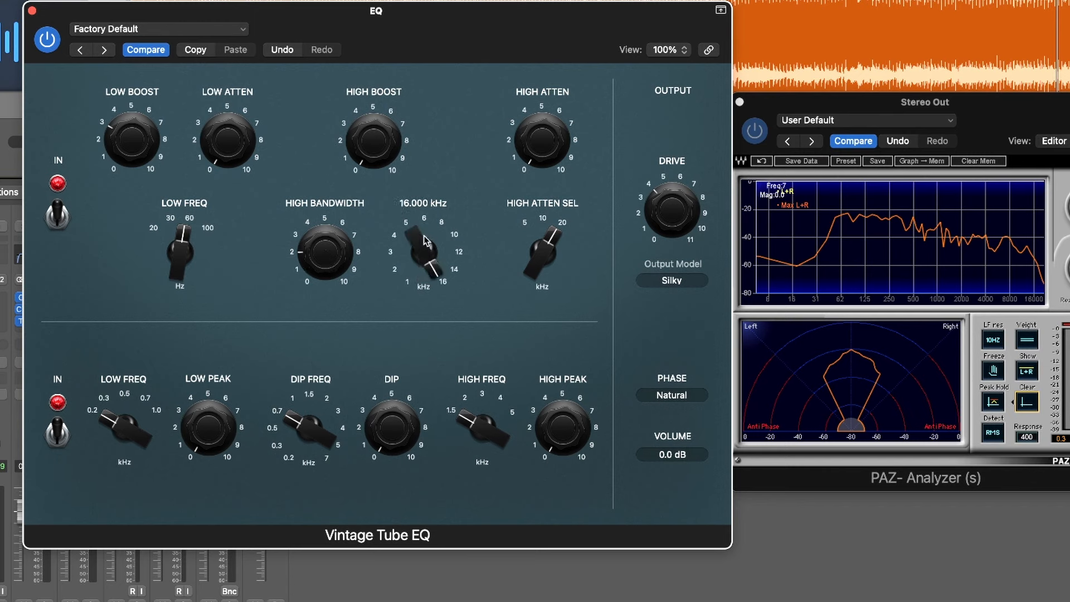
{"action": "left_click_drag", "start_coordinate": [372, 124], "coordinate": [373, 67]}
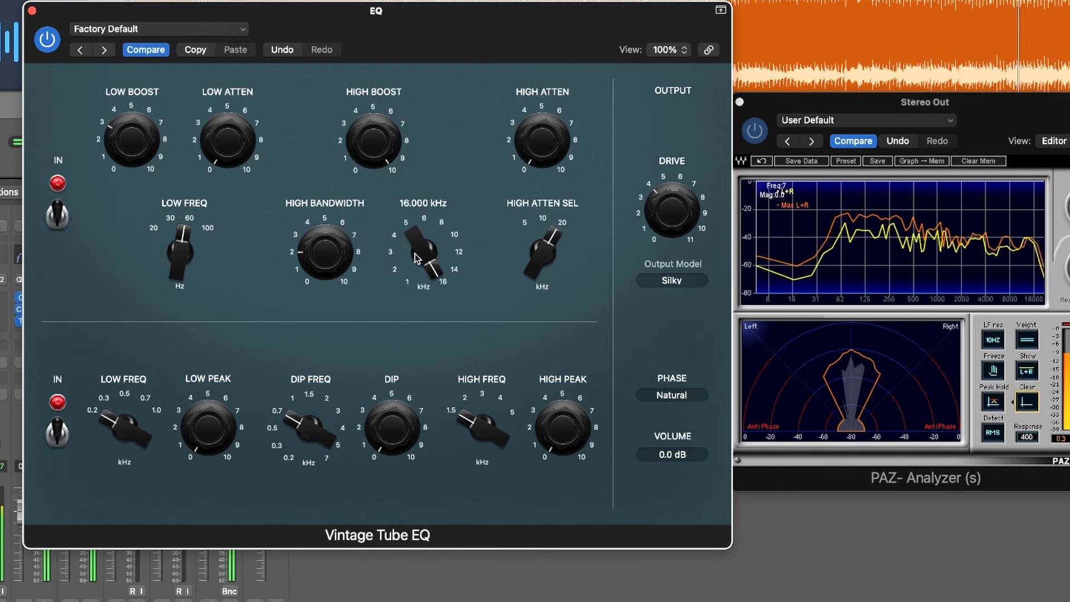
{"action": "left_click_drag", "start_coordinate": [415, 258], "coordinate": [427, 320]}
{"action": "left_click_drag", "start_coordinate": [415, 268], "coordinate": [413, 255]}
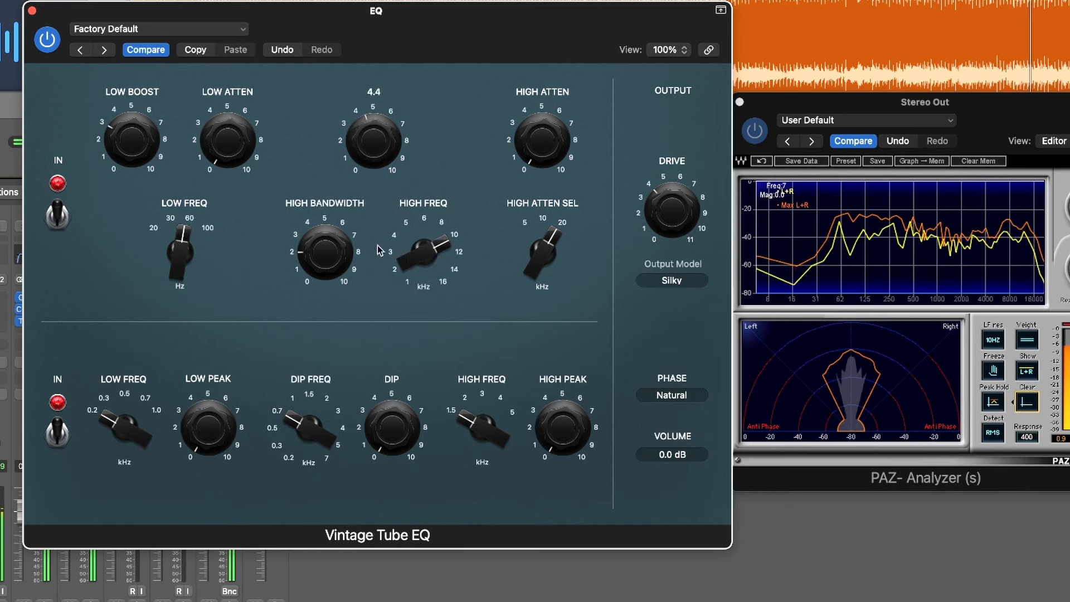
Compare the track with the Vintage Tube EQ bypassed and enabled during playback
{"action": "left_click", "coordinate": [48, 41]}
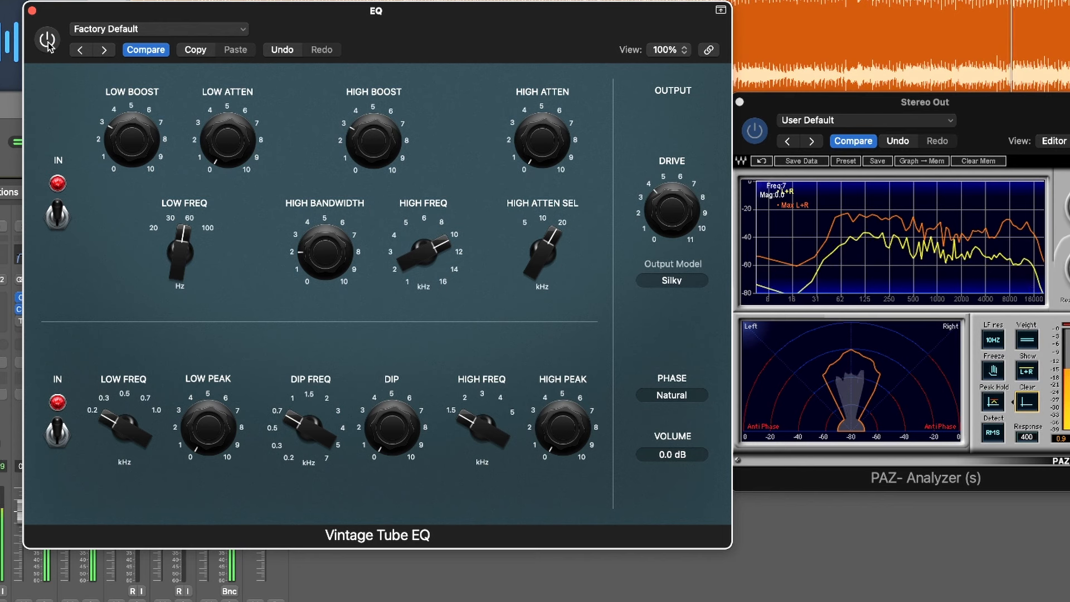
{"action": "left_click", "coordinate": [48, 42]}
{"action": "left_click_drag", "start_coordinate": [481, 25], "coordinate": [479, 25]}
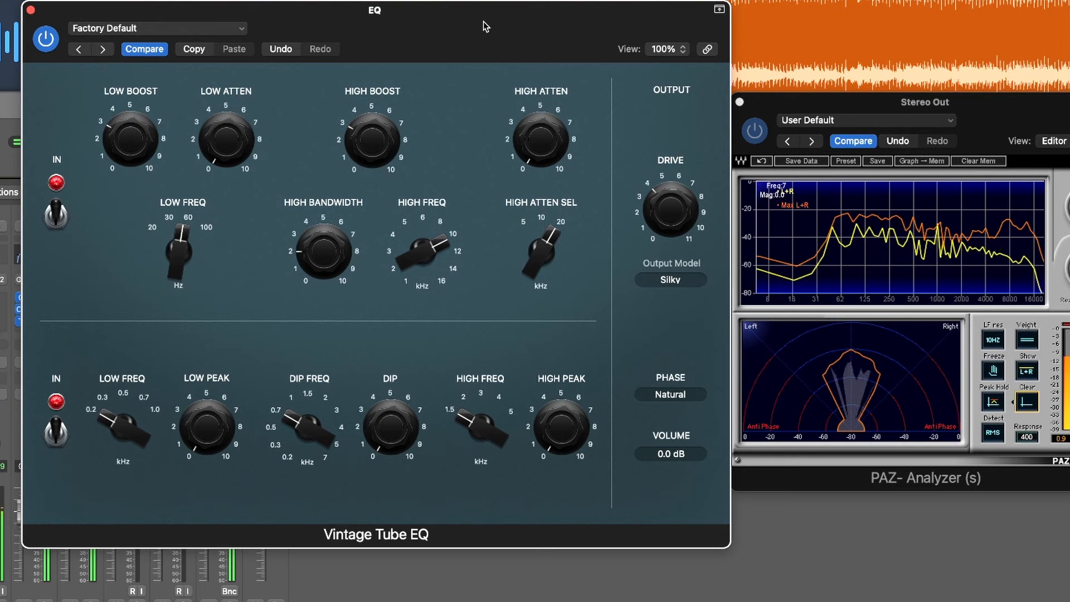
Read the Additional Enhancement section of the mastering checklist, covering the parallel EQ choice and how much top-end to add
{"action": "mouse_move", "coordinate": [510, 150]}
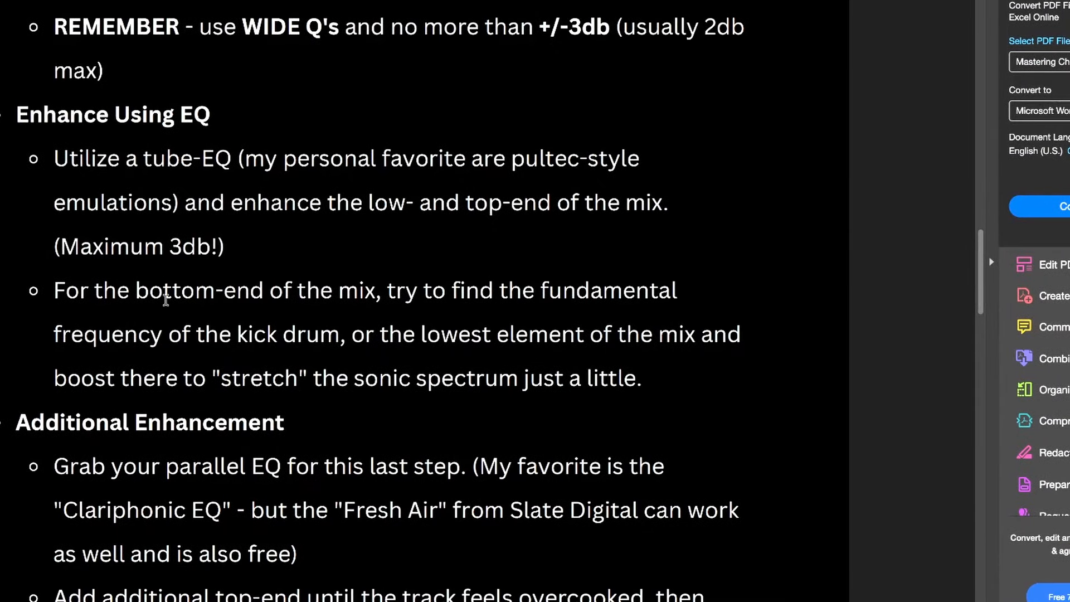
{"action": "scroll", "coordinate": [166, 300], "scroll_direction": "down", "scroll_amount": 5}
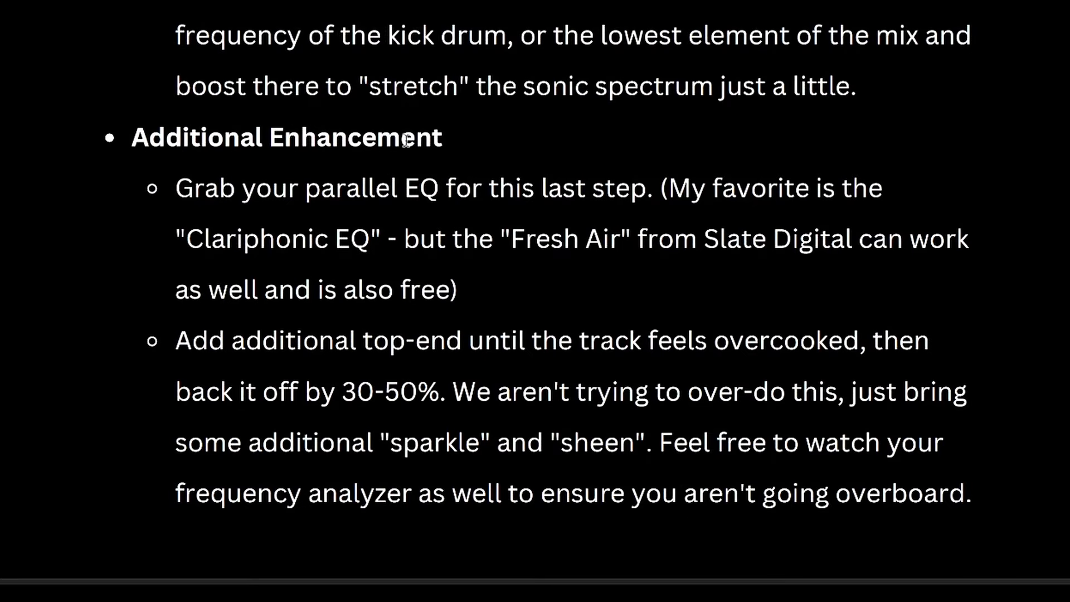
{"action": "scroll", "coordinate": [672, 313], "scroll_direction": "down", "scroll_amount": 2}
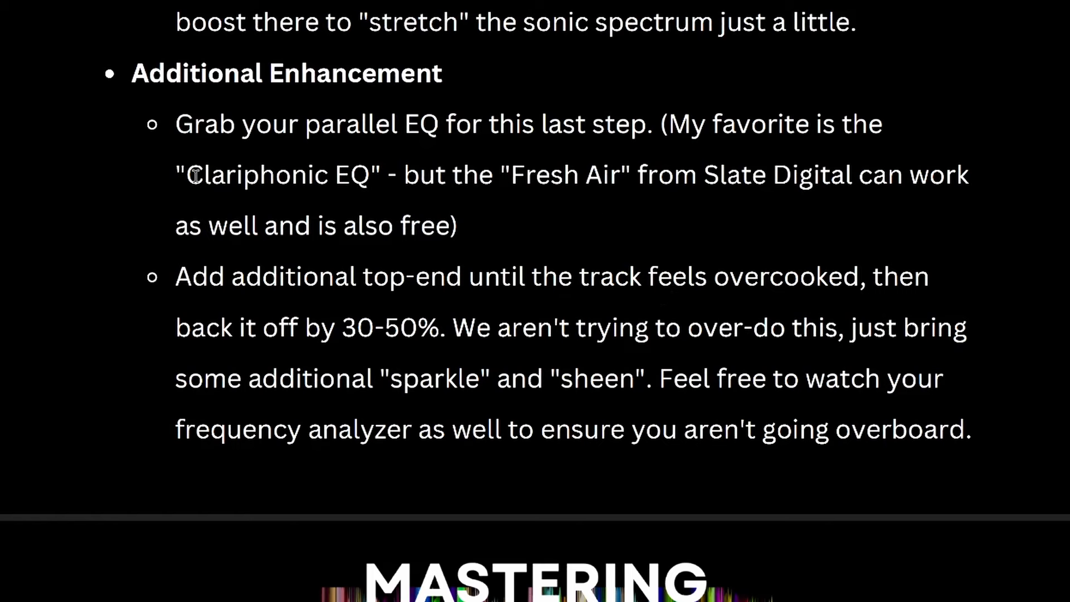
{"action": "left_click_drag", "start_coordinate": [191, 174], "coordinate": [428, 175]}
{"action": "left_click", "coordinate": [550, 179]}
{"action": "left_click_drag", "start_coordinate": [446, 219], "coordinate": [389, 220]}
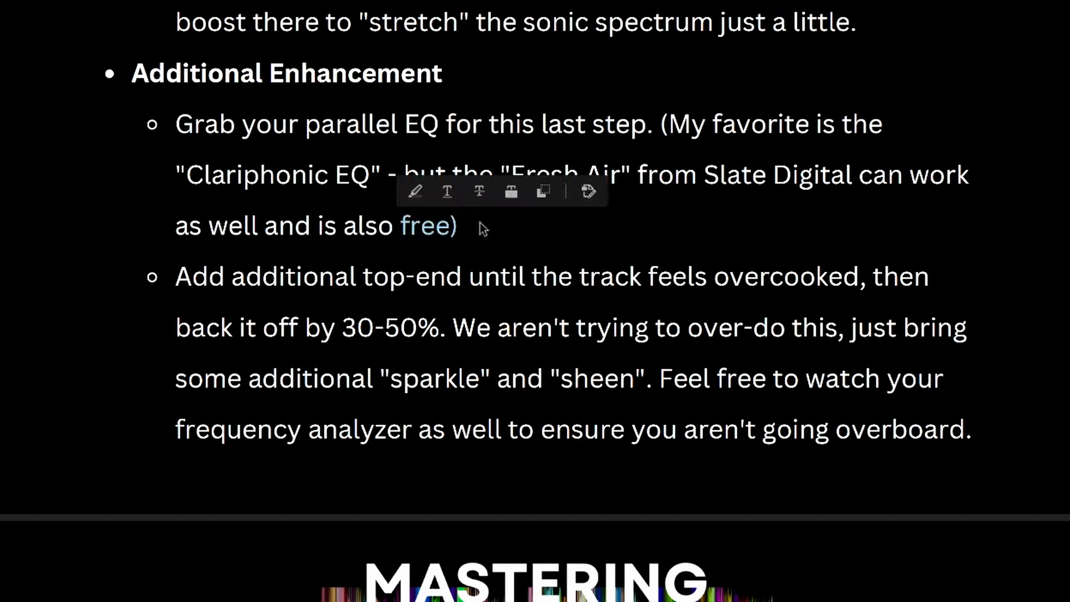
{"action": "left_click_drag", "start_coordinate": [190, 273], "coordinate": [646, 330]}
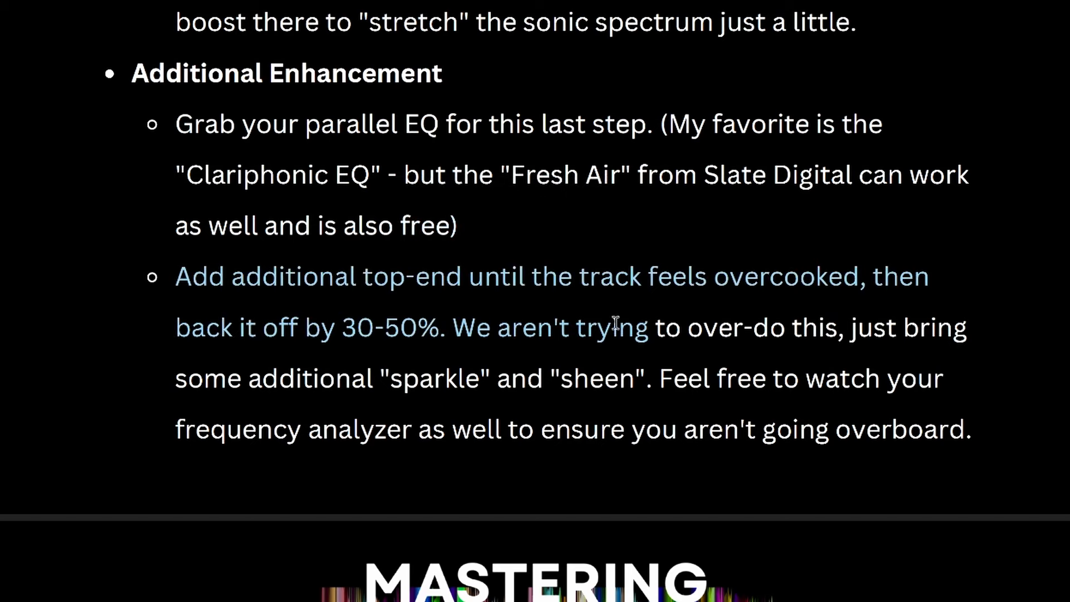
{"action": "left_click", "coordinate": [973, 327]}
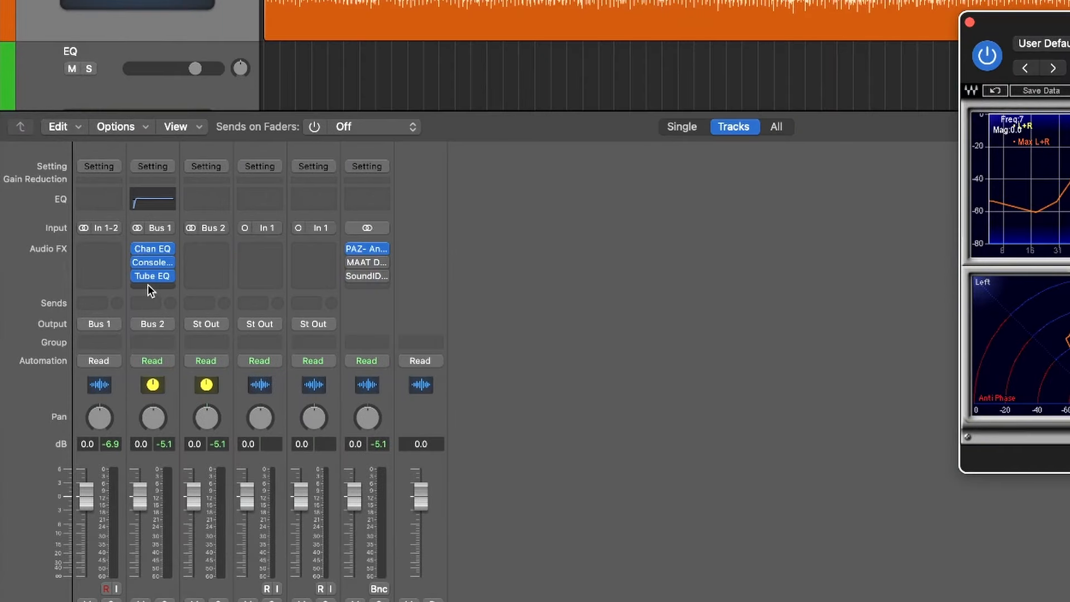
Insert a stereo Slate Digital Fresh Air in the EQ track's slot below the Vintage Tube EQ
{"action": "left_click", "coordinate": [148, 284]}
{"action": "mouse_move", "coordinate": [186, 379]}
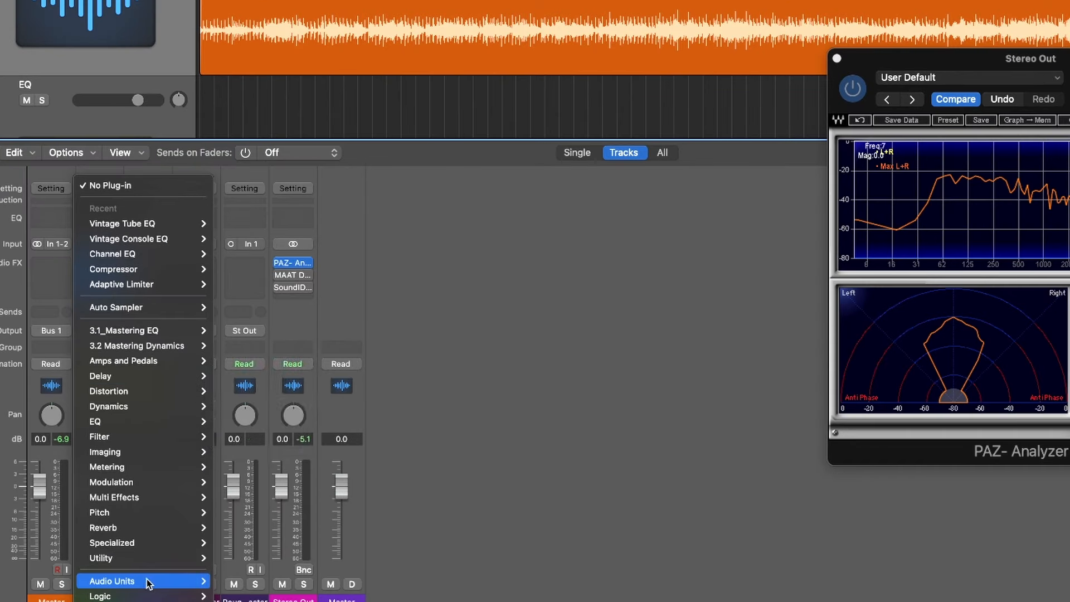
{"action": "mouse_move", "coordinate": [149, 588]}
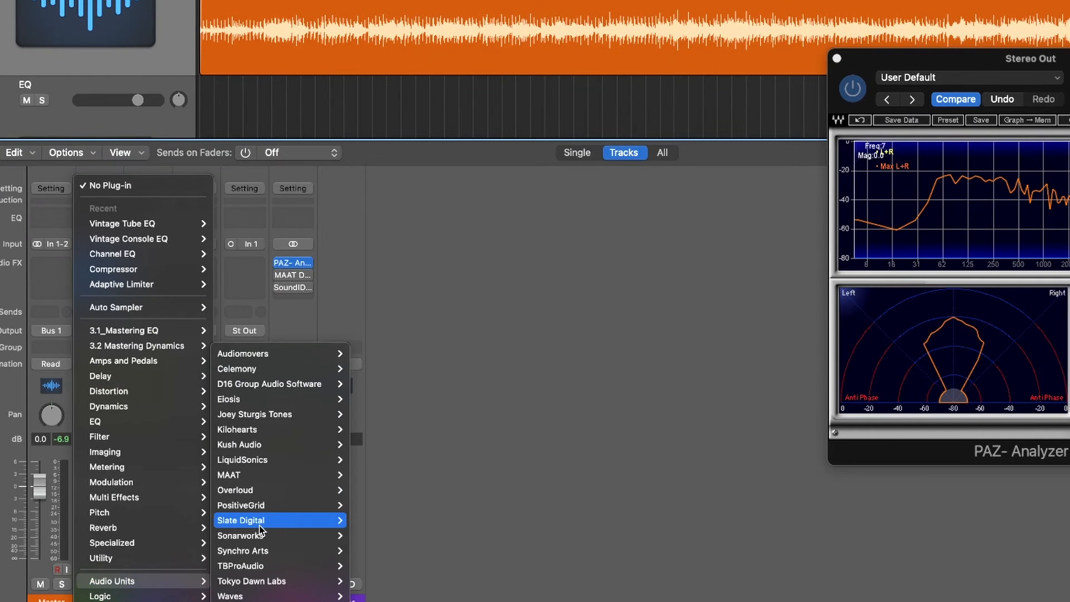
{"action": "mouse_move", "coordinate": [312, 520]}
{"action": "mouse_move", "coordinate": [423, 444]}
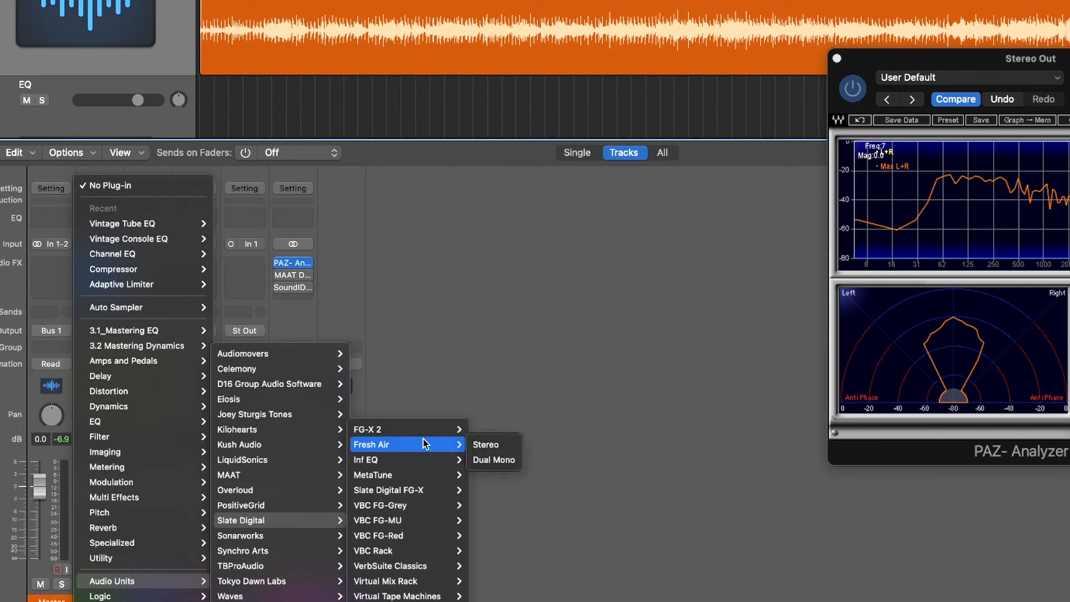
{"action": "left_click", "coordinate": [504, 446]}
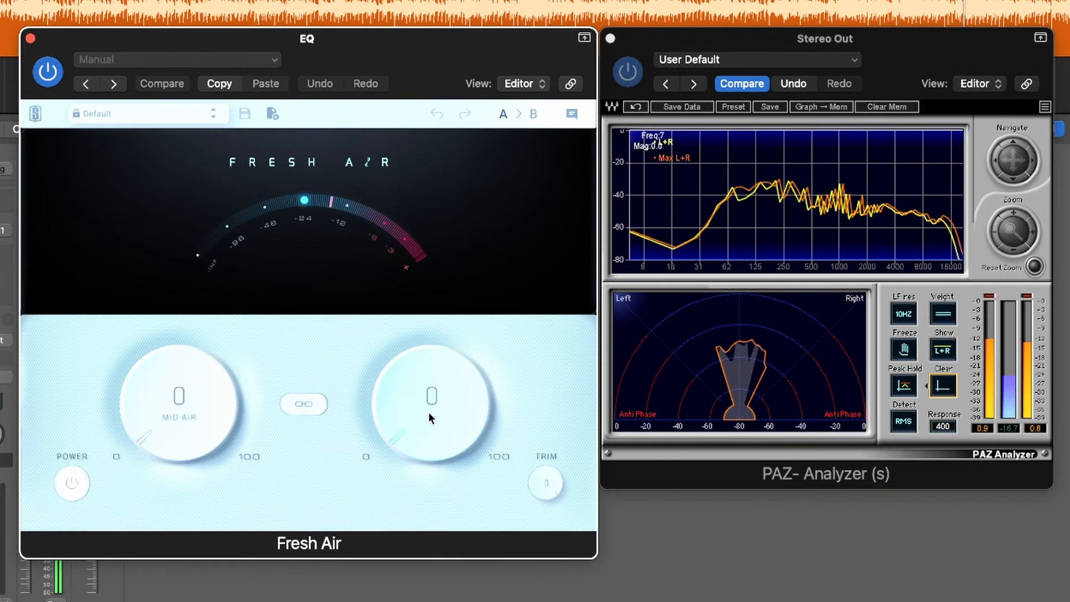
Raise Fresh Air's High Air to about 71, and back it off to 25 while listening to playback
{"action": "left_click_drag", "start_coordinate": [429, 413], "coordinate": [441, 390]}
{"action": "scroll", "coordinate": [445, 420], "scroll_direction": "up", "scroll_amount": 1}
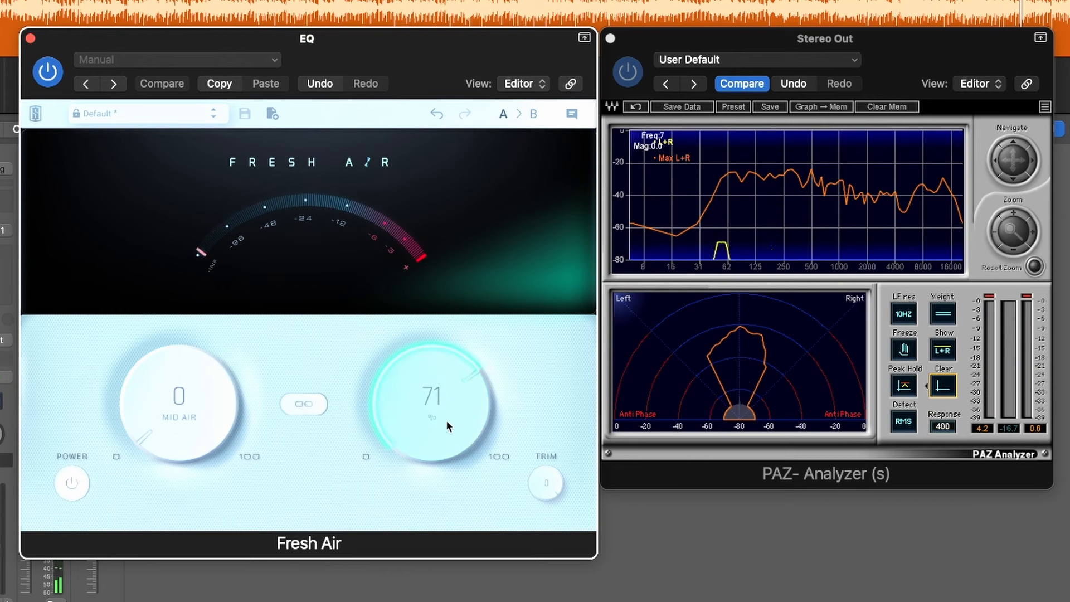
{"action": "scroll", "coordinate": [443, 417], "scroll_direction": "down", "scroll_amount": 2}
{"action": "left_click_drag", "start_coordinate": [437, 394], "coordinate": [444, 514]}
{"action": "left_click_drag", "start_coordinate": [442, 450], "coordinate": [439, 453]}
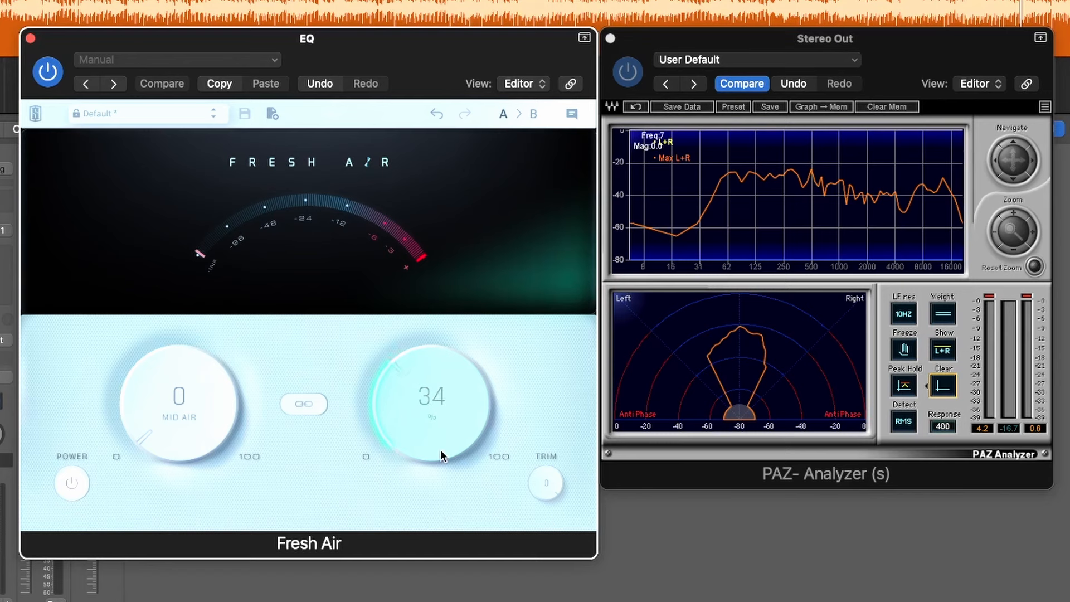
{"action": "key", "text": "space"}
{"action": "left_click_drag", "start_coordinate": [439, 430], "coordinate": [442, 447]}
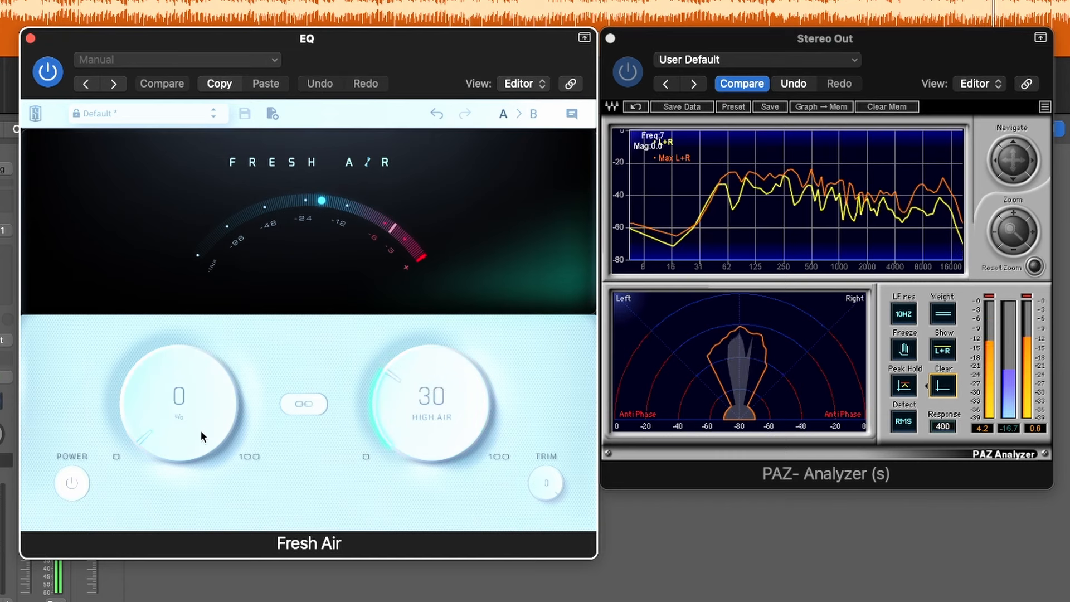
{"action": "left_click_drag", "start_coordinate": [449, 406], "coordinate": [449, 421]}
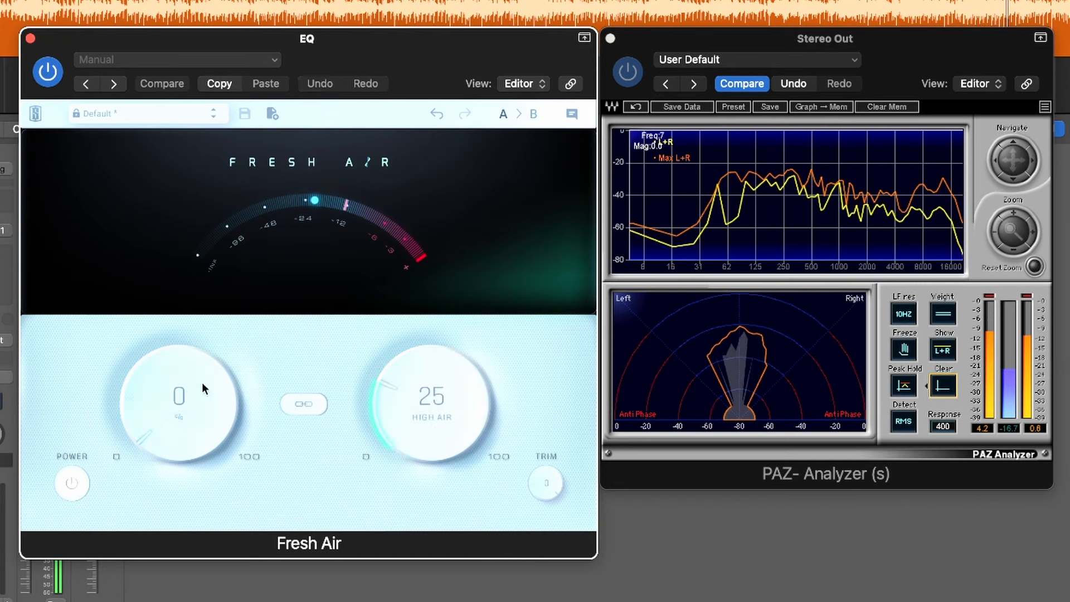
Push Fresh Air's Mid Air up to 100 during playback, and back it off to 27
{"action": "left_click_drag", "start_coordinate": [180, 423], "coordinate": [203, 410]}
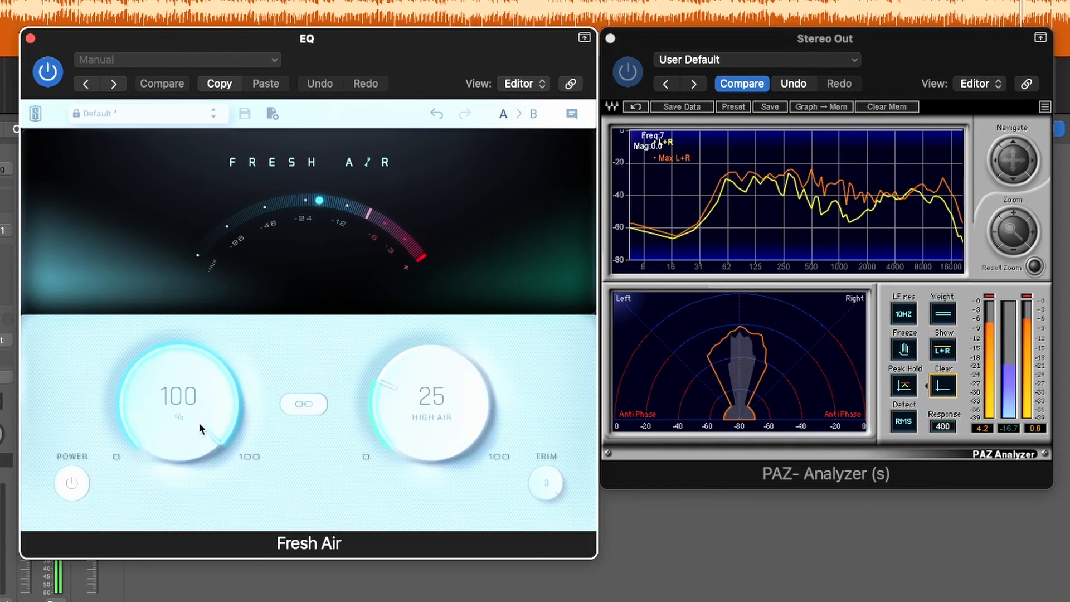
{"action": "left_click_drag", "start_coordinate": [172, 403], "coordinate": [168, 526]}
{"action": "scroll", "coordinate": [182, 462], "scroll_direction": "down", "scroll_amount": 9}
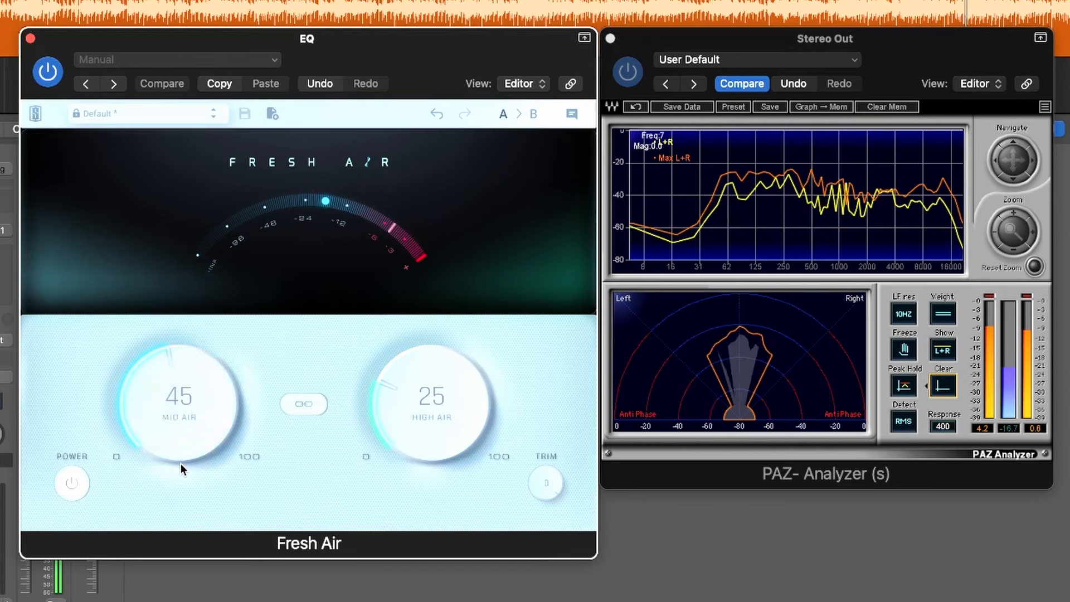
{"action": "left_click_drag", "start_coordinate": [184, 449], "coordinate": [183, 486]}
Compare the track with Fresh Air bypassed and enabled, and close the plug-in window
{"action": "left_click", "coordinate": [48, 71]}
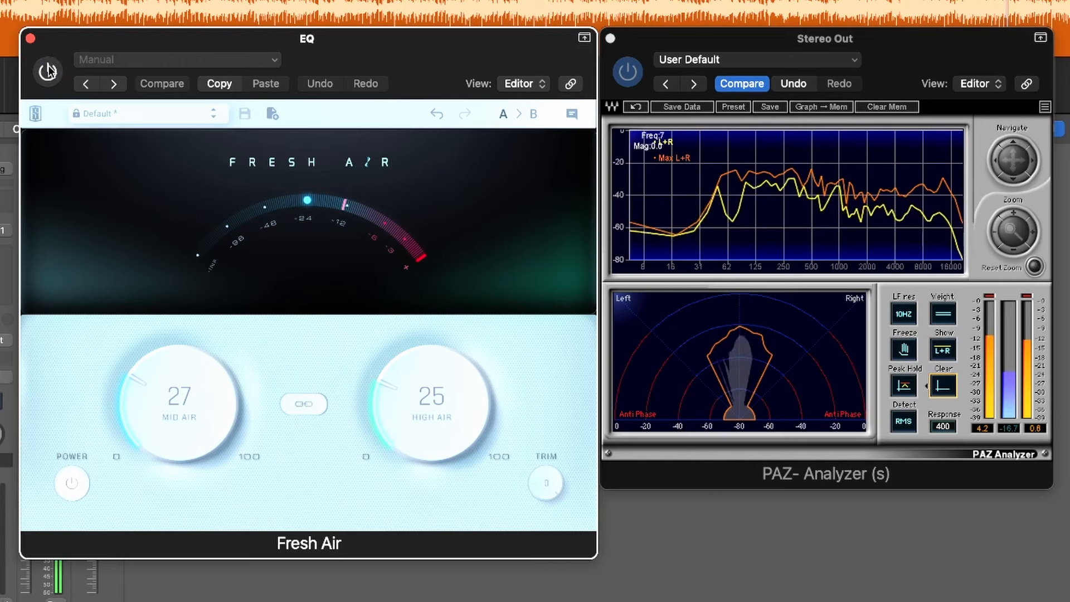
{"action": "left_click", "coordinate": [48, 70]}
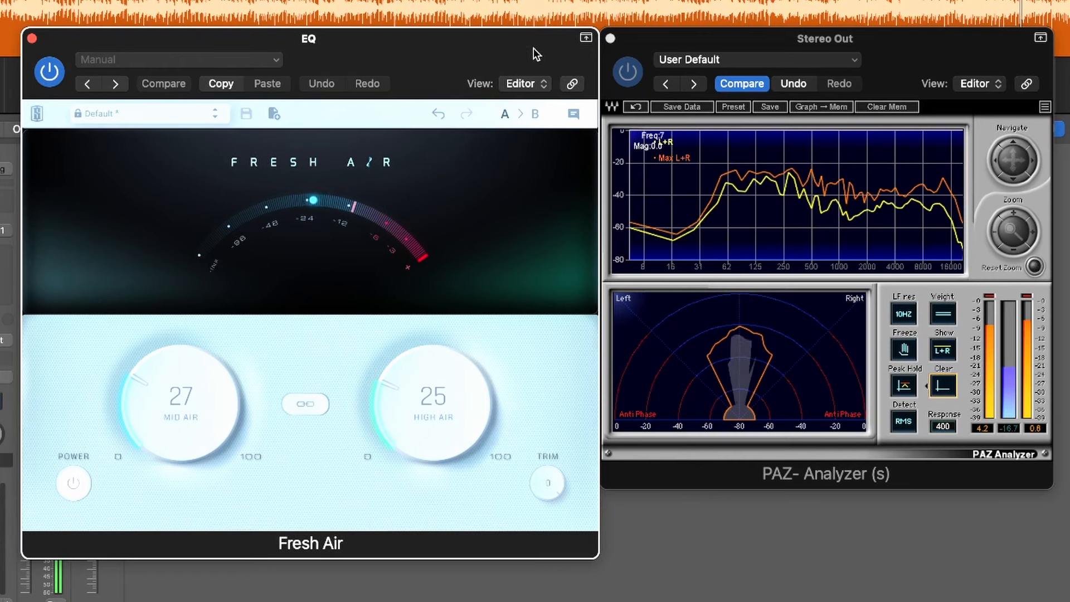
{"action": "left_click", "coordinate": [31, 38]}
Reposition the PAZ Analyzer window and examine the track's frequency balance during playback
{"action": "left_click_drag", "start_coordinate": [908, 66], "coordinate": [893, 35]}
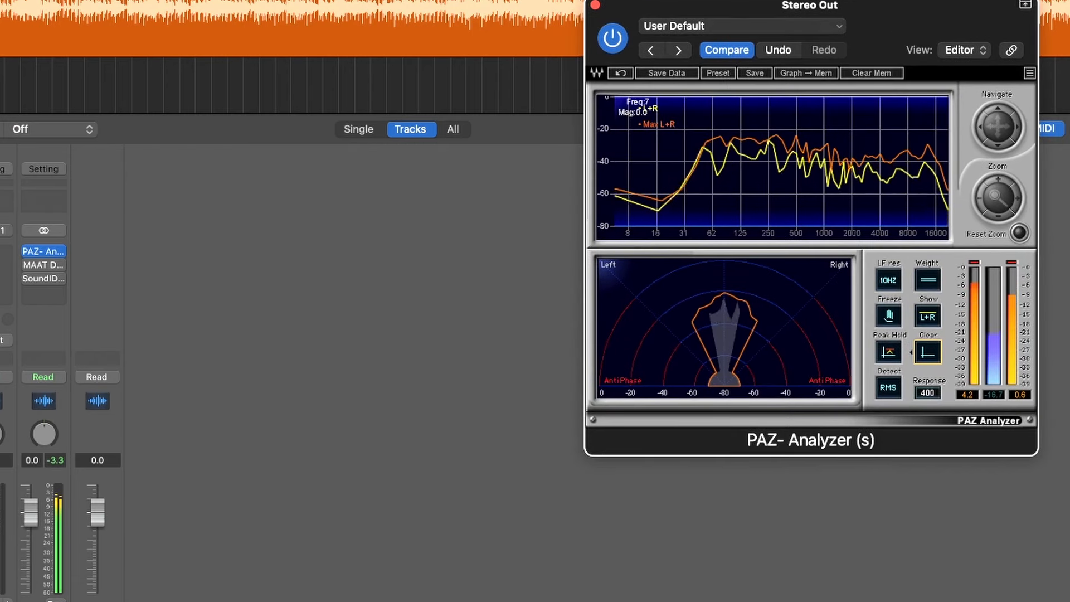
{"action": "left_click", "coordinate": [5, 279]}
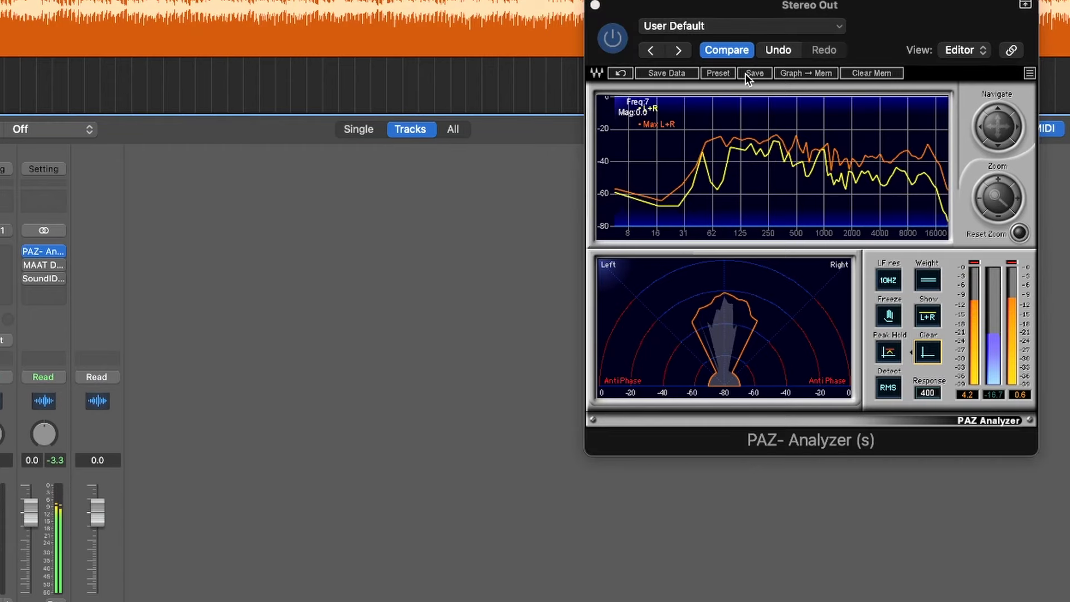
{"action": "left_click", "coordinate": [881, 18]}
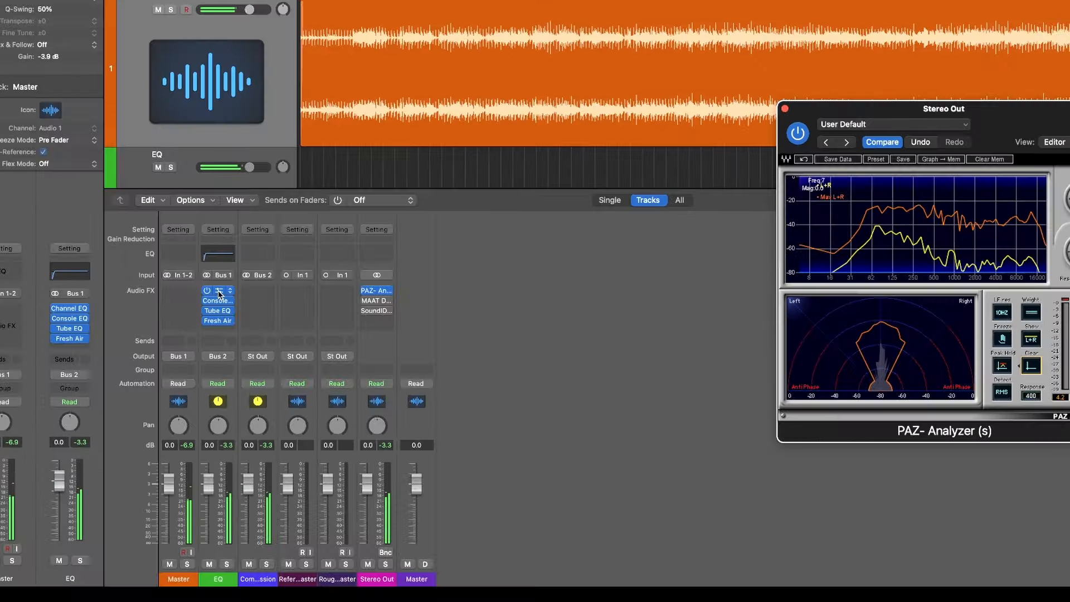
Open the EQ track's Channel EQ and turn the 250 Hz bell band into a 1.4 dB cut at 318 Hz, with playback running
{"action": "left_click", "coordinate": [219, 290]}
{"action": "left_click_drag", "start_coordinate": [659, 126], "coordinate": [613, 125]}
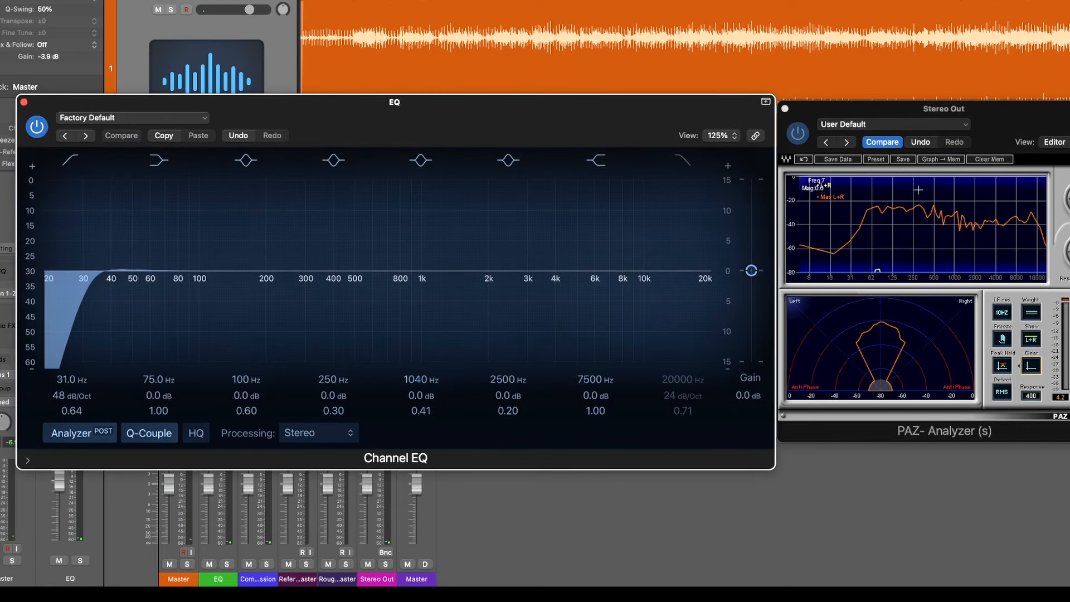
{"action": "mouse_move", "coordinate": [325, 301]}
{"action": "left_mouse_down"}
{"action": "mouse_move", "coordinate": [301, 263]}
{"action": "mouse_move", "coordinate": [327, 293]}
{"action": "mouse_move", "coordinate": [312, 282]}
{"action": "left_mouse_up"}
{"action": "key", "text": "space"}
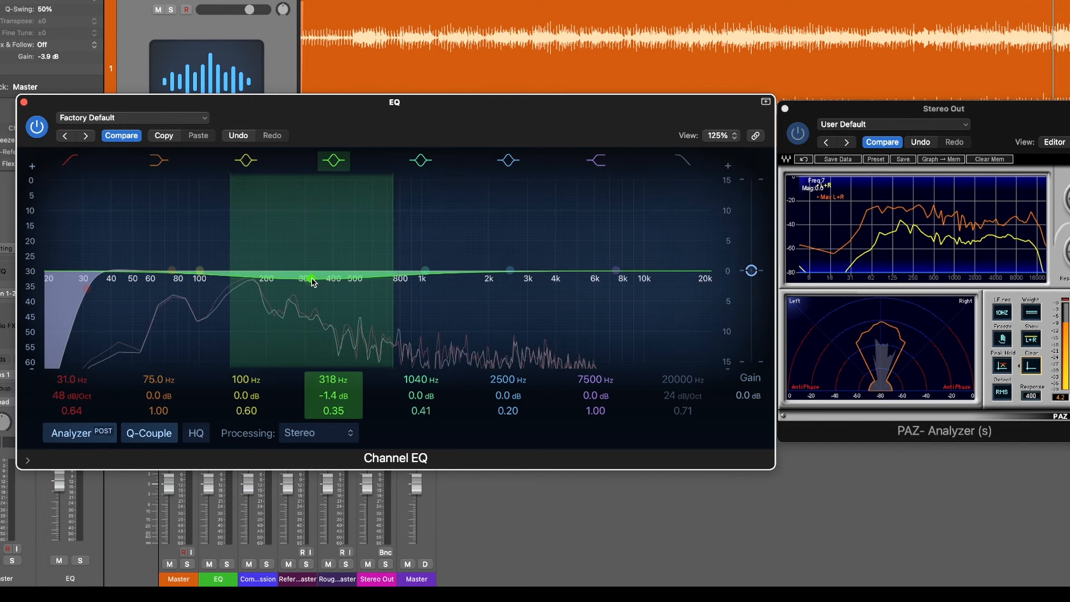
Compare the Channel EQ bypassed and enabled, fine-tune the cut to 320 Hz and -1.5 dB, and close the plug-in window
{"action": "left_click", "coordinate": [38, 127]}
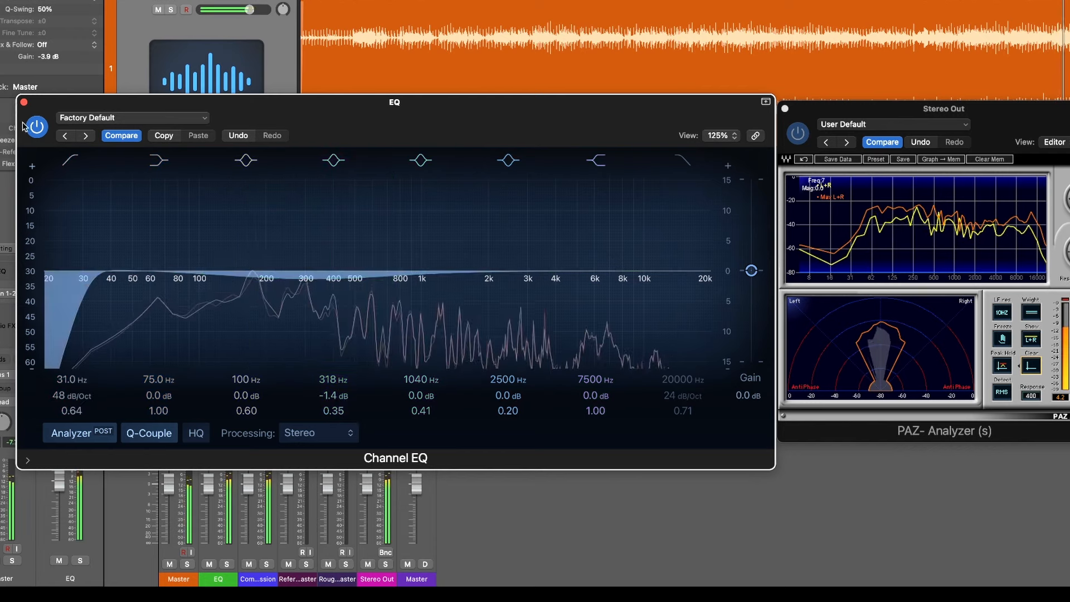
{"action": "left_click", "coordinate": [37, 126]}
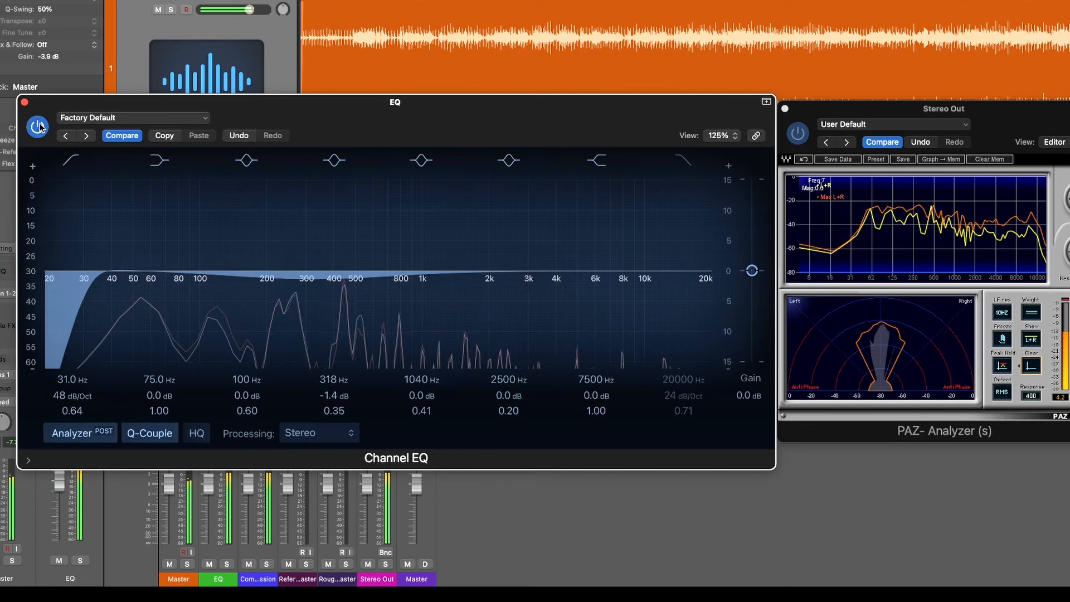
{"action": "left_click_drag", "start_coordinate": [313, 281], "coordinate": [314, 282]}
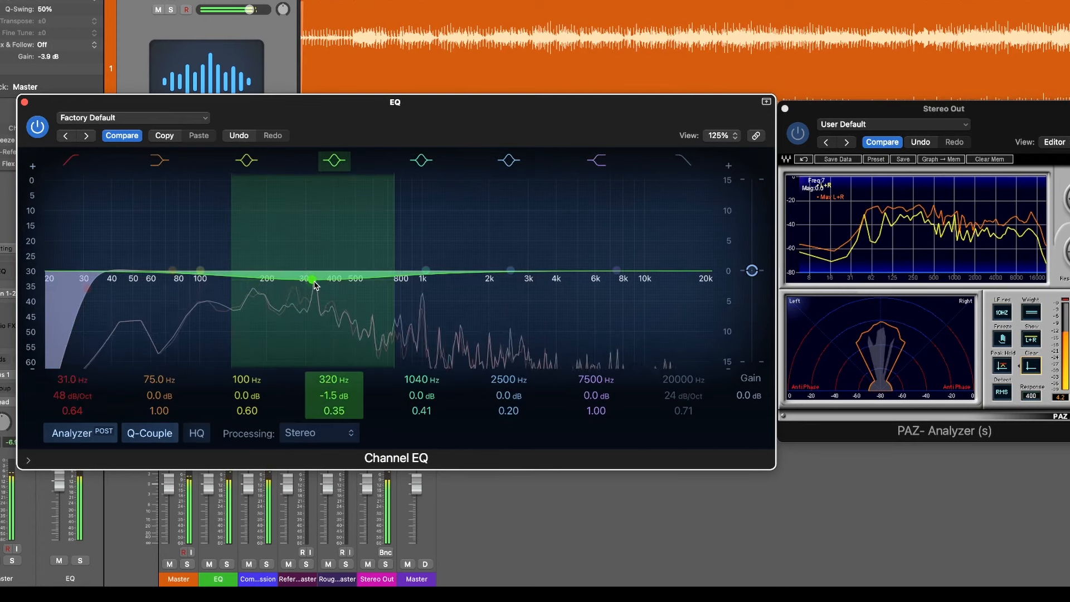
{"action": "left_click", "coordinate": [25, 102]}
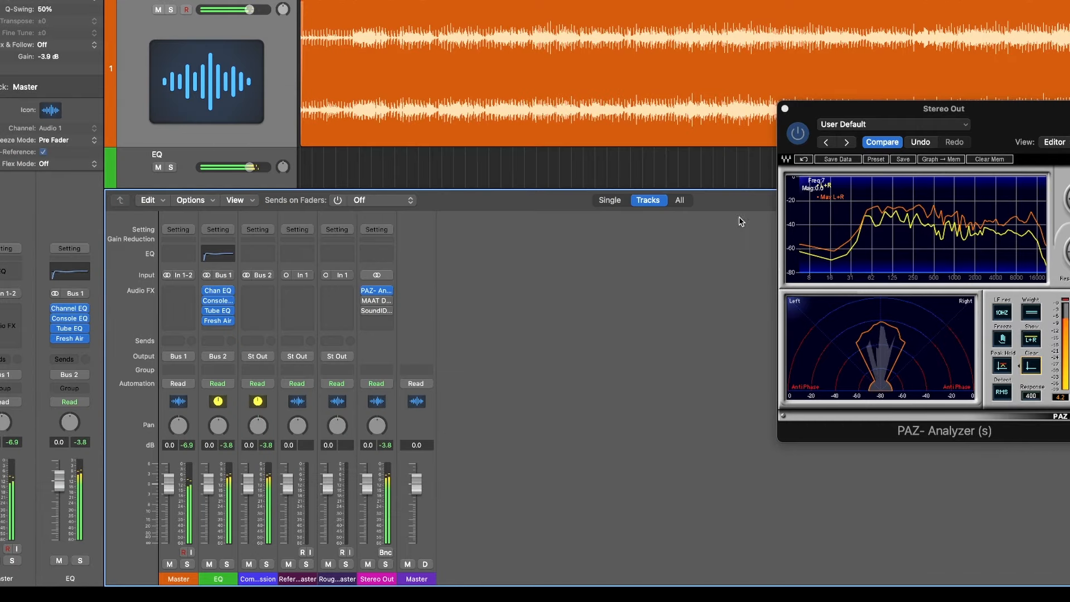
Bypass and re-enable the EQ track's four plug-ins during playback to compare the track with and without them
{"action": "left_click", "coordinate": [207, 291], "text": "alt"}
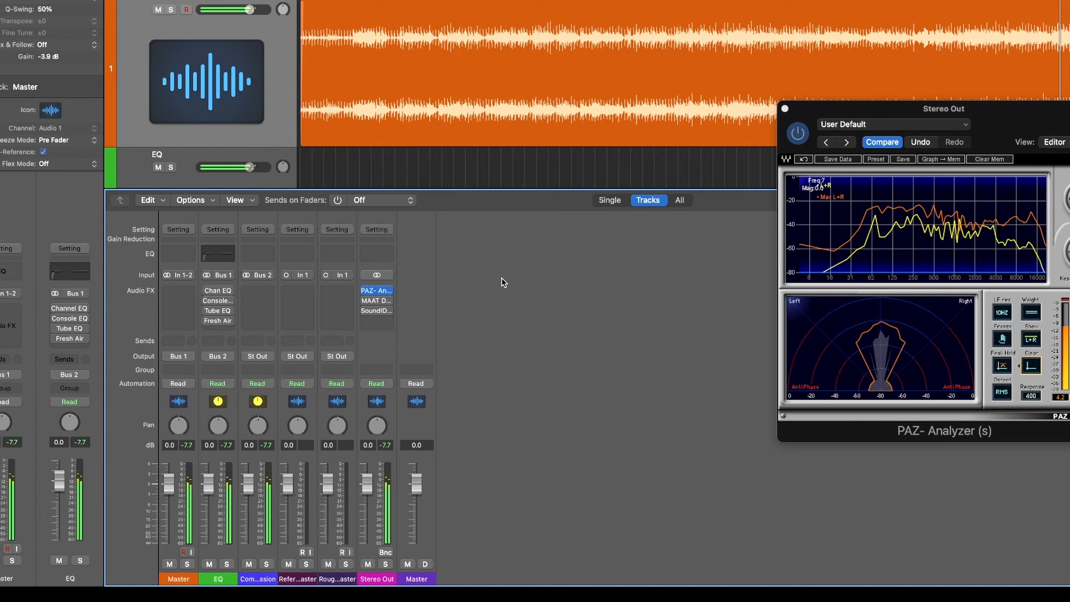
{"action": "mouse_move", "coordinate": [206, 292]}
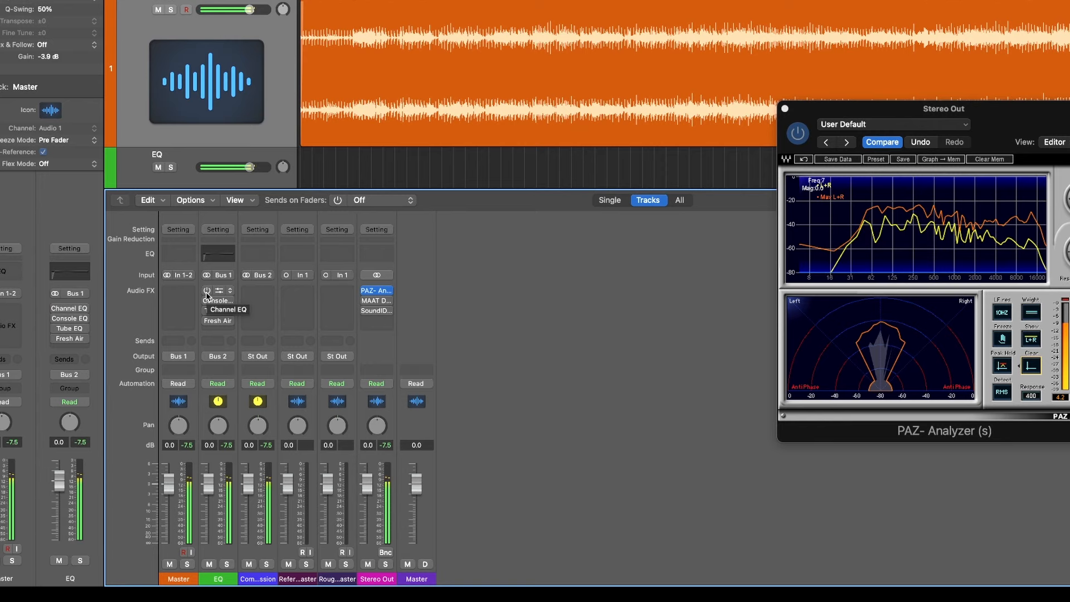
{"action": "left_click", "coordinate": [206, 290]}
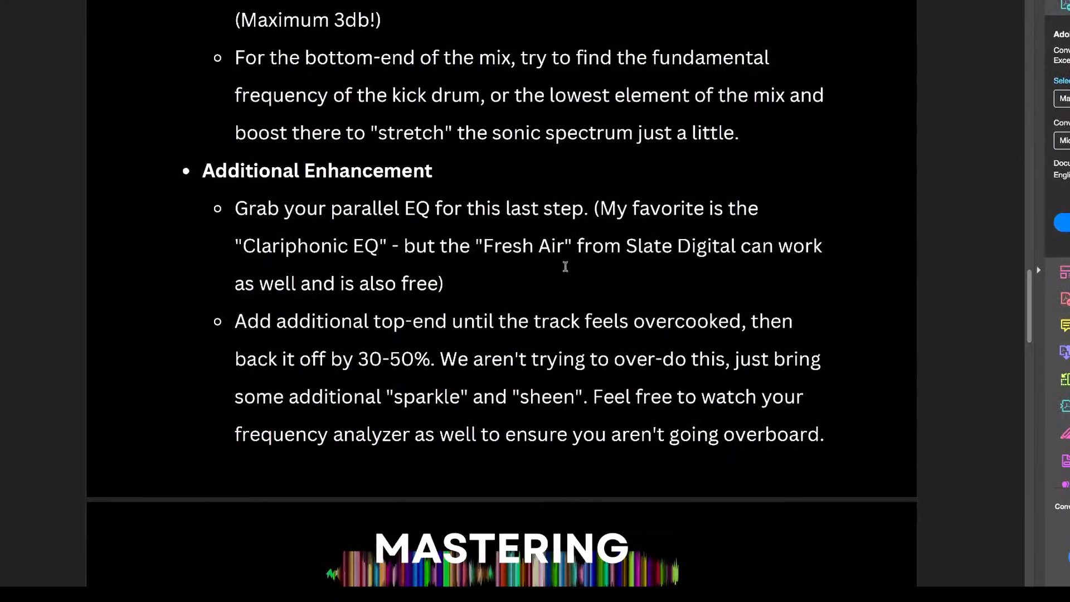
Go to the Compression section of the mastering checklist and highlight the SSL G Comp emulation recommendation
{"action": "scroll", "coordinate": [565, 265], "scroll_direction": "down", "scroll_amount": 8}
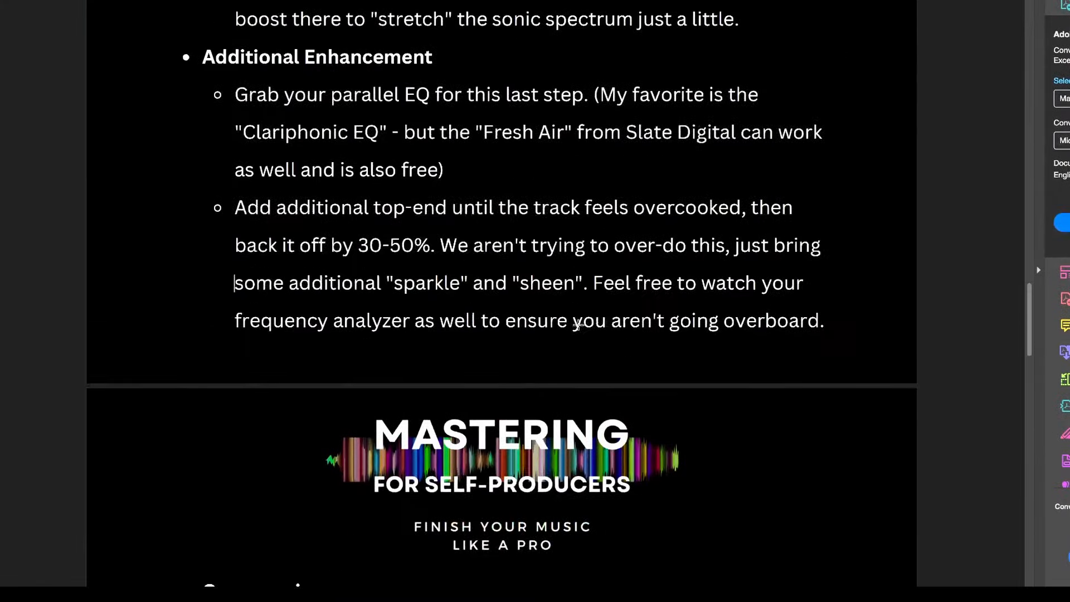
{"action": "scroll", "coordinate": [765, 375], "scroll_direction": "down", "scroll_amount": 4}
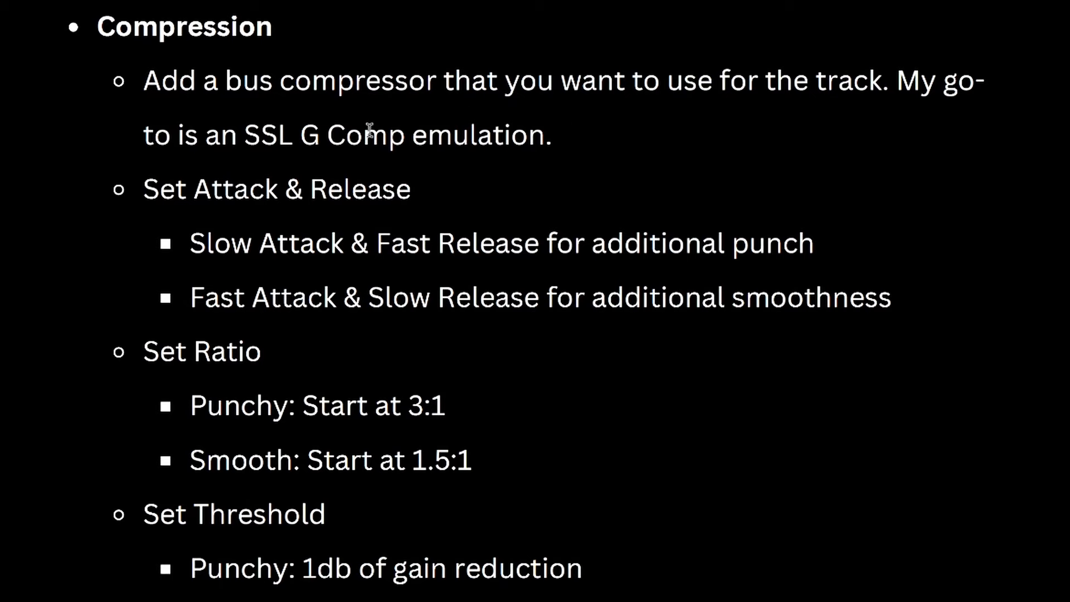
{"action": "left_click_drag", "start_coordinate": [251, 135], "coordinate": [596, 144]}
{"action": "left_click", "coordinate": [598, 149]}
{"action": "key", "text": "ctrl+Right"}
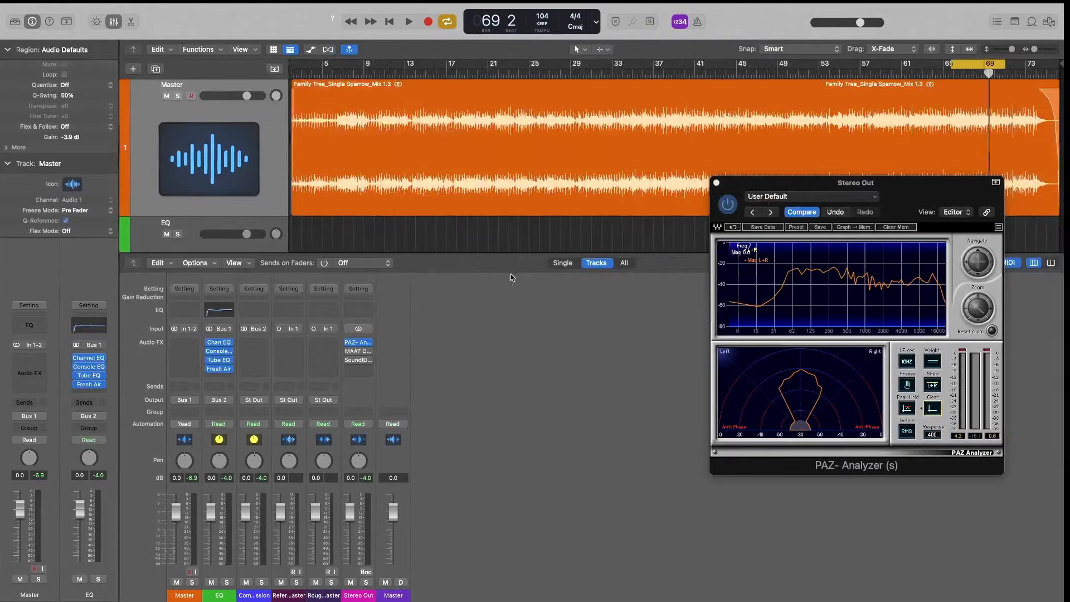
Insert a stereo Compressor in the first effect slot of the Compression track and reposition its window
{"action": "left_click", "coordinate": [262, 343]}
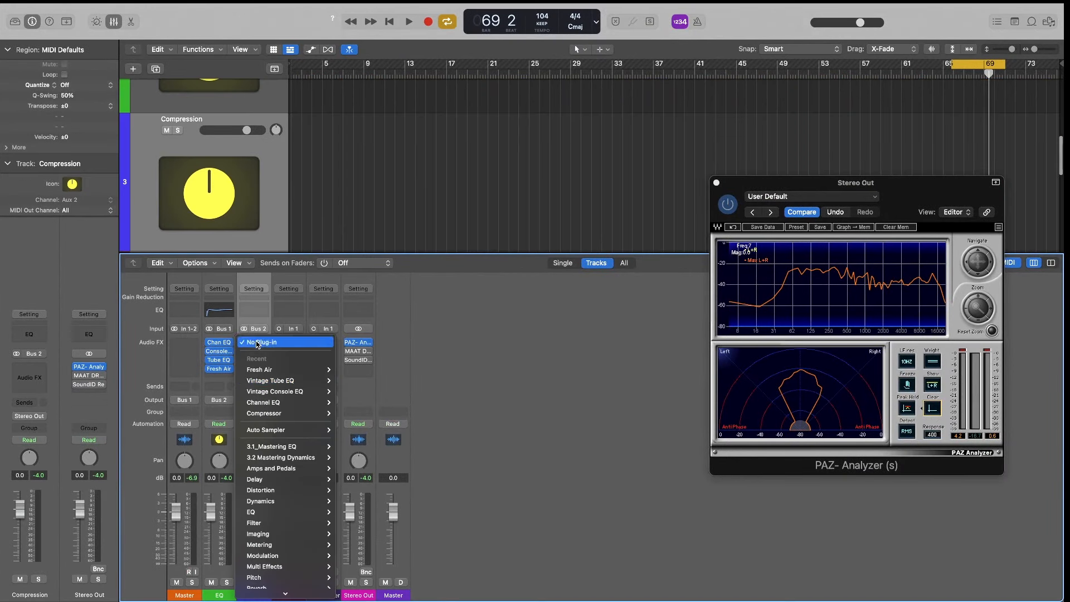
{"action": "mouse_move", "coordinate": [292, 454]}
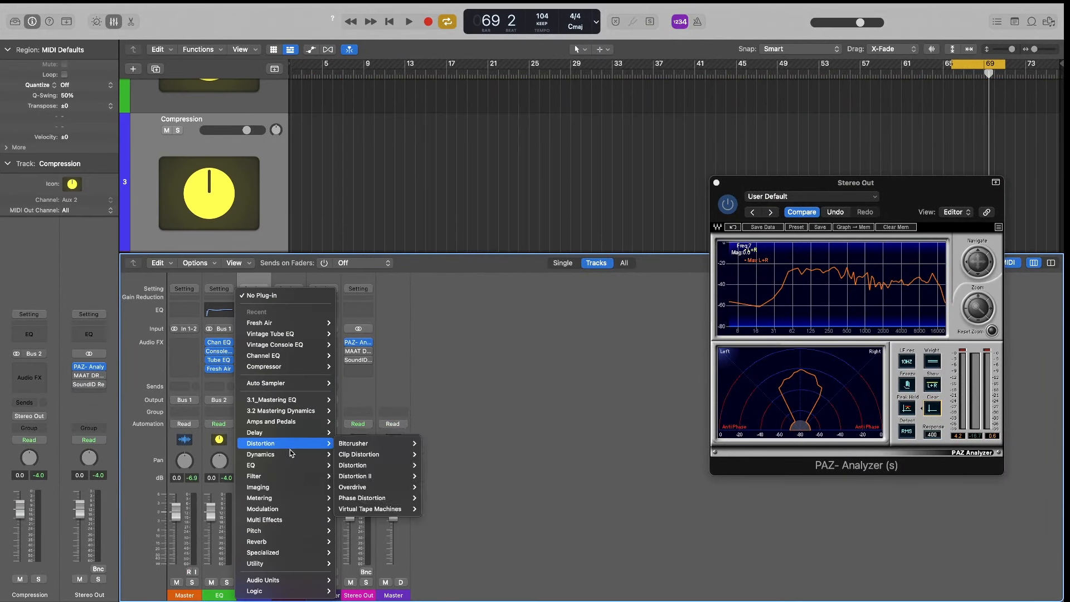
{"action": "mouse_move", "coordinate": [359, 470]}
{"action": "left_click", "coordinate": [422, 476]}
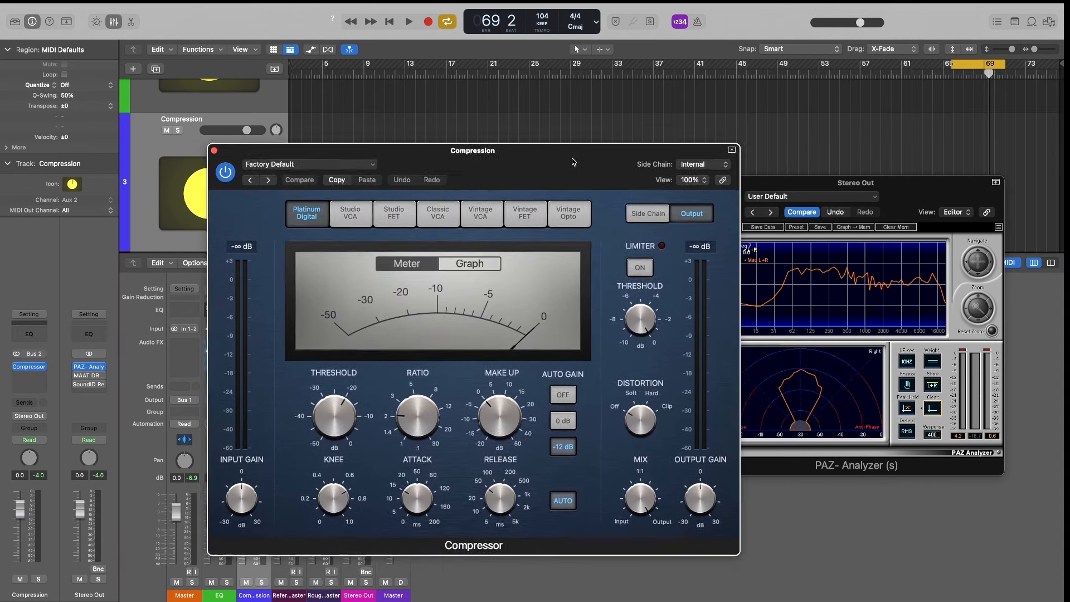
{"action": "left_click_drag", "start_coordinate": [573, 161], "coordinate": [533, 172]}
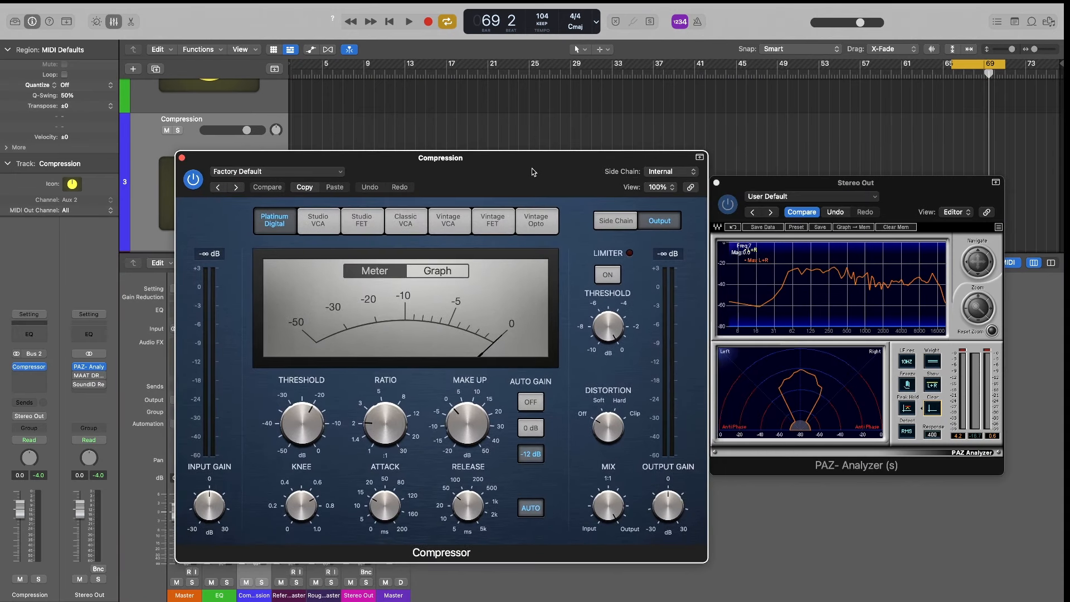
Switch the Compressor to the Vintage VCA model and turn off Auto Gain and the automatic release
{"action": "left_click", "coordinate": [461, 228]}
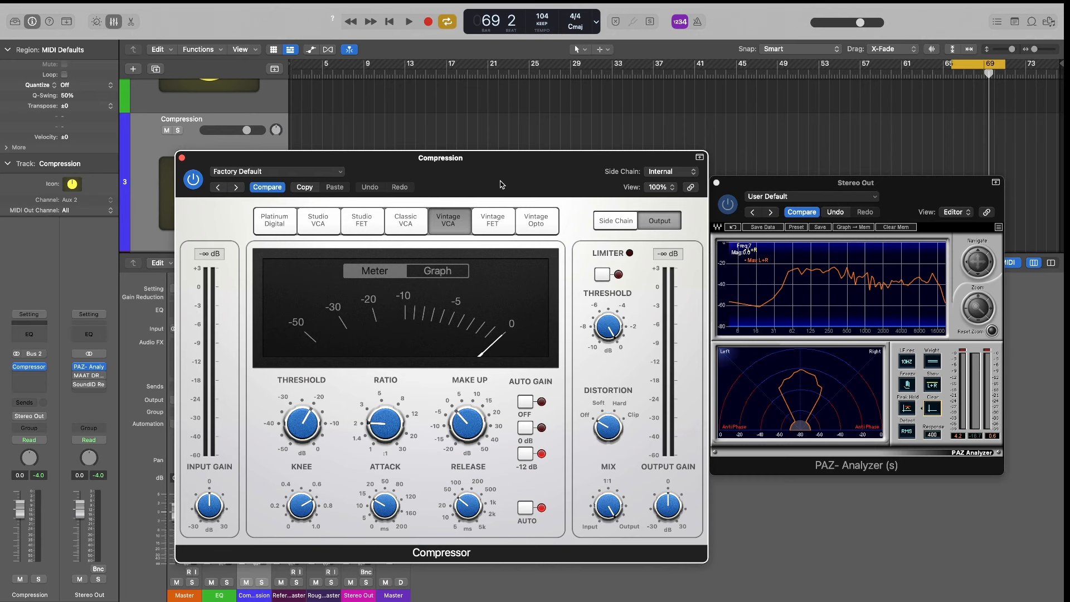
{"action": "left_click_drag", "start_coordinate": [498, 170], "coordinate": [498, 143]}
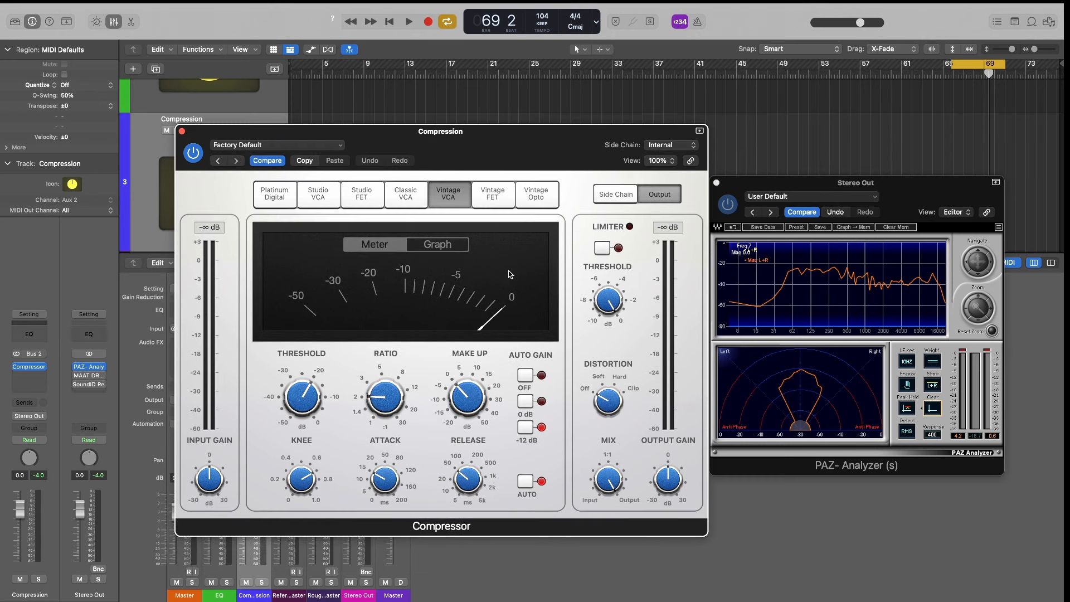
{"action": "left_click", "coordinate": [521, 493]}
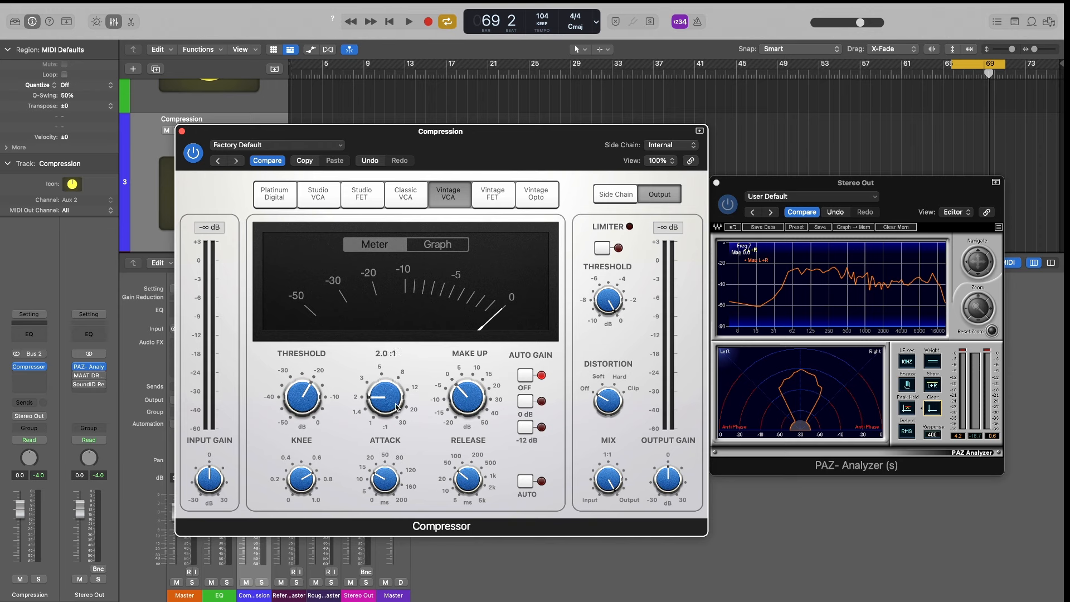
{"action": "left_click_drag", "start_coordinate": [390, 404], "coordinate": [389, 400]}
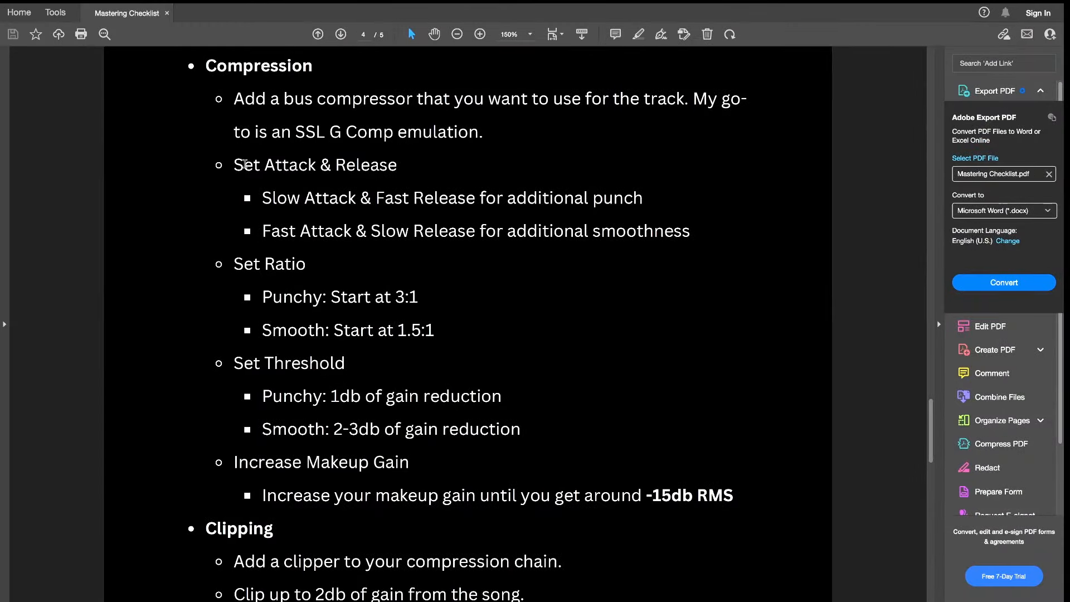
Read the checklist's Set Attack & Release guidelines, highlighting the lines for additional punch and additional smoothness
{"action": "left_click_drag", "start_coordinate": [244, 164], "coordinate": [462, 163]}
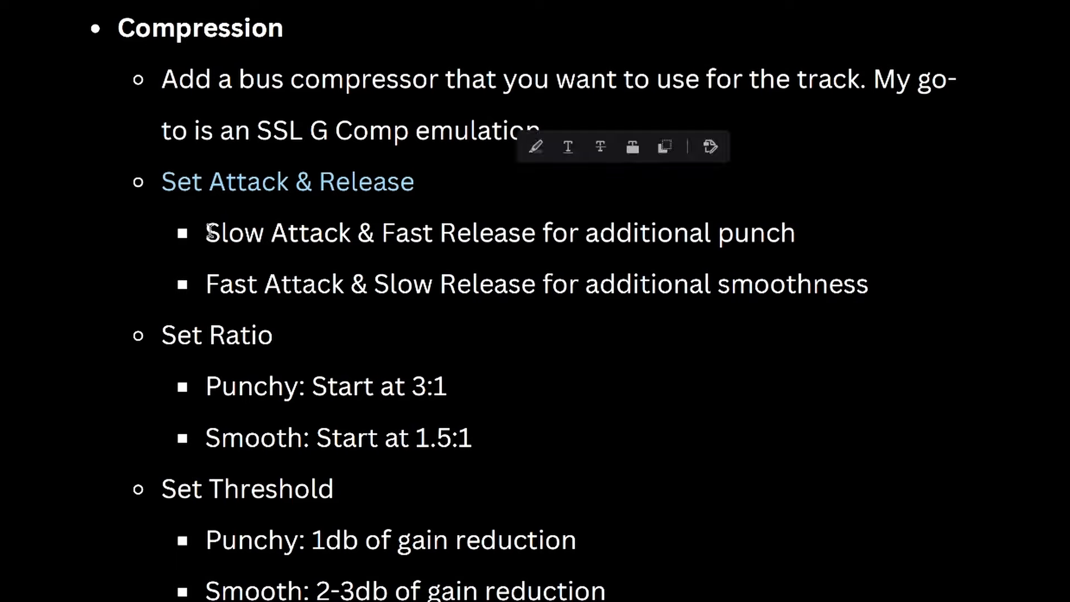
{"action": "left_click_drag", "start_coordinate": [211, 231], "coordinate": [733, 230]}
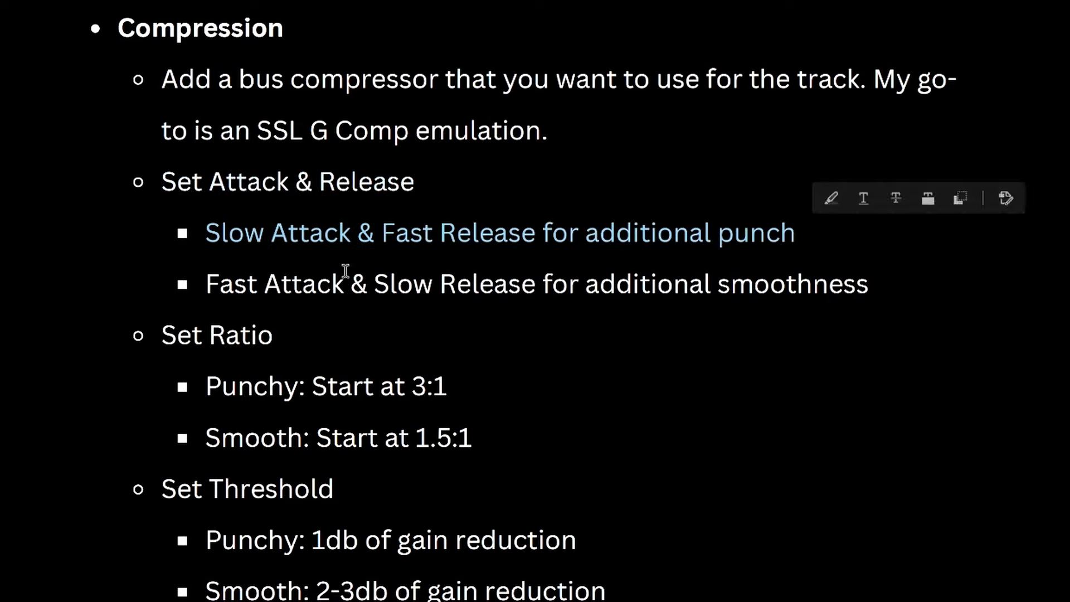
{"action": "left_click_drag", "start_coordinate": [207, 282], "coordinate": [788, 292]}
{"action": "left_click_drag", "start_coordinate": [878, 287], "coordinate": [875, 287]}
{"action": "left_click", "coordinate": [803, 276]}
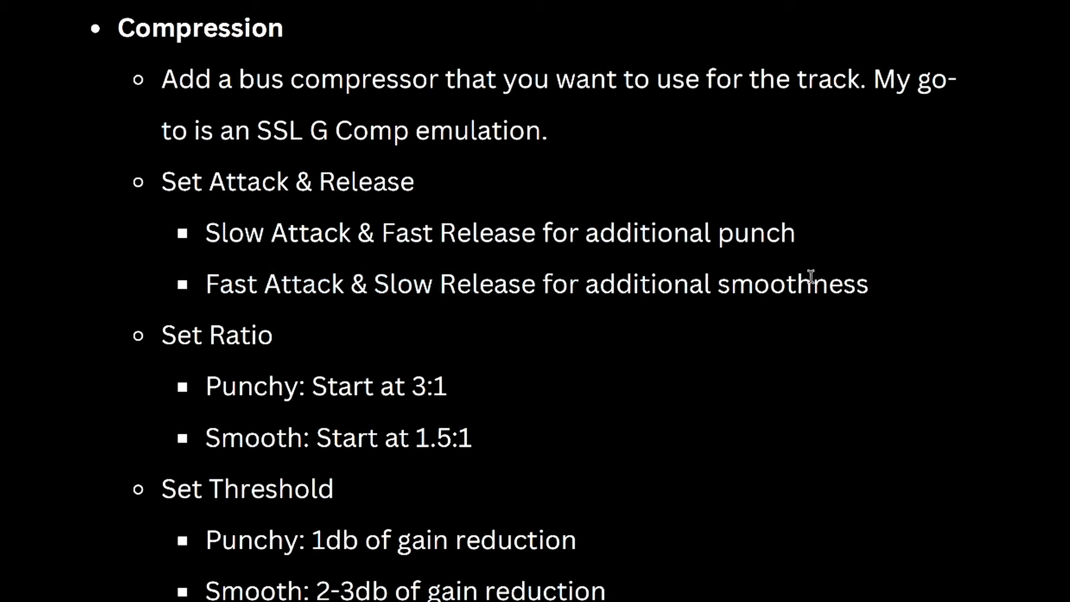
{"action": "double_click", "coordinate": [811, 276]}
{"action": "left_click", "coordinate": [889, 293]}
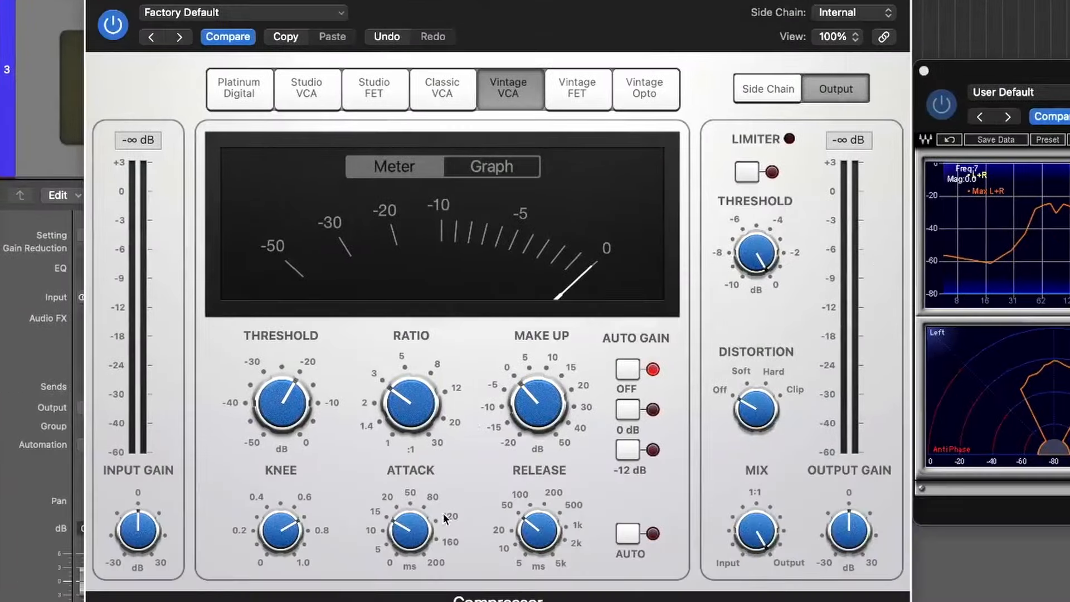
Give the Compressor a fast attack near 5 ms and a slow release near 1 s
{"action": "left_click_drag", "start_coordinate": [434, 512], "coordinate": [410, 567]}
{"action": "left_click_drag", "start_coordinate": [576, 527], "coordinate": [553, 464]}
{"action": "left_click_drag", "start_coordinate": [423, 545], "coordinate": [420, 544]}
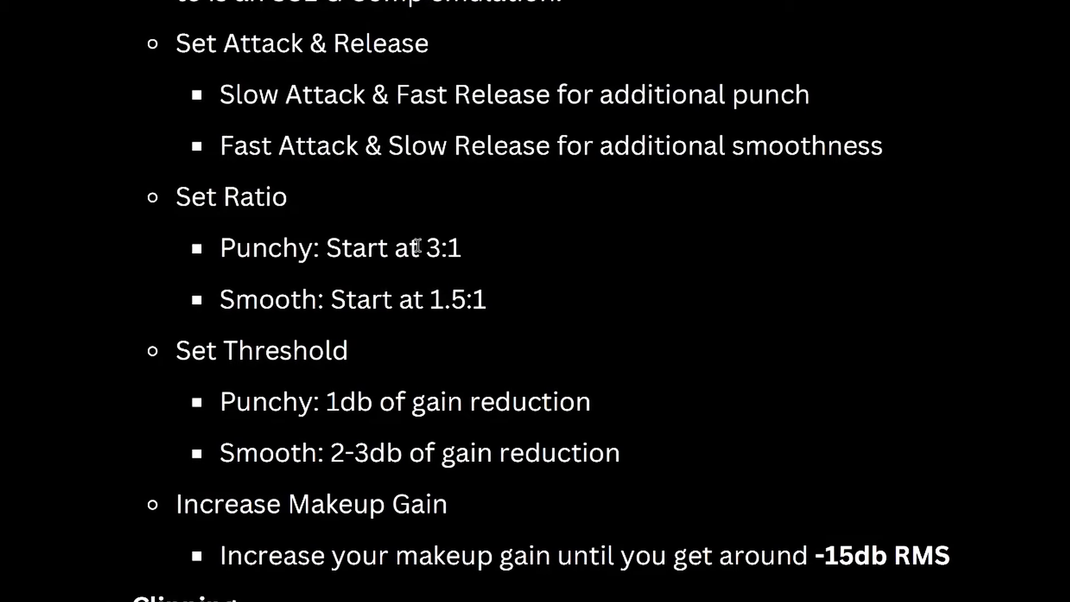
Check the checklist's starting ratios and set the Compressor's ratio to 1.5:1
{"action": "left_click_drag", "start_coordinate": [433, 247], "coordinate": [427, 248]}
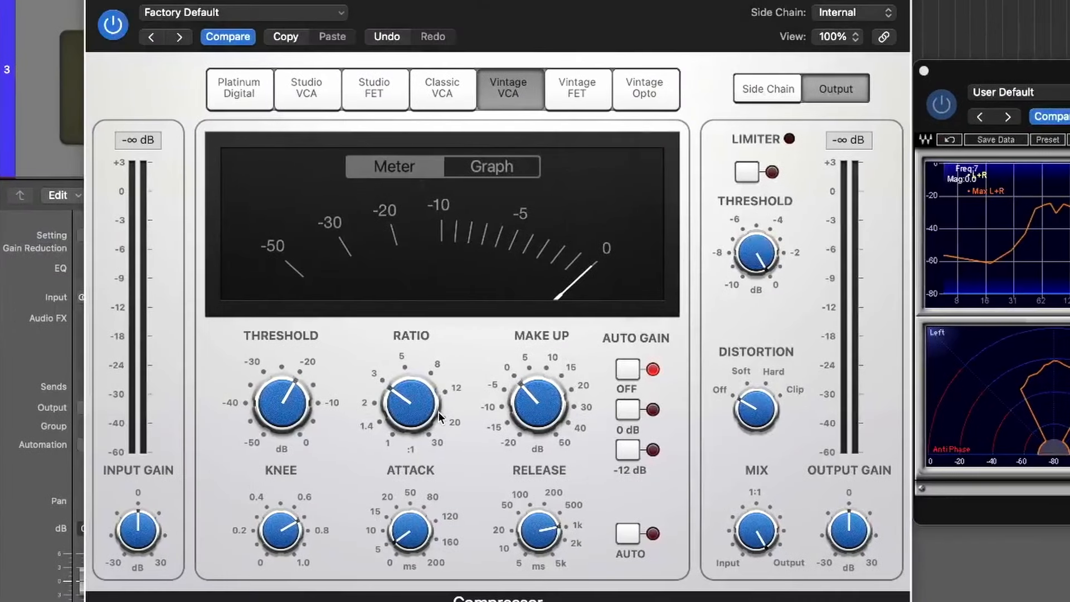
{"action": "left_click_drag", "start_coordinate": [438, 412], "coordinate": [395, 450]}
{"action": "left_click_drag", "start_coordinate": [409, 341], "coordinate": [409, 340]}
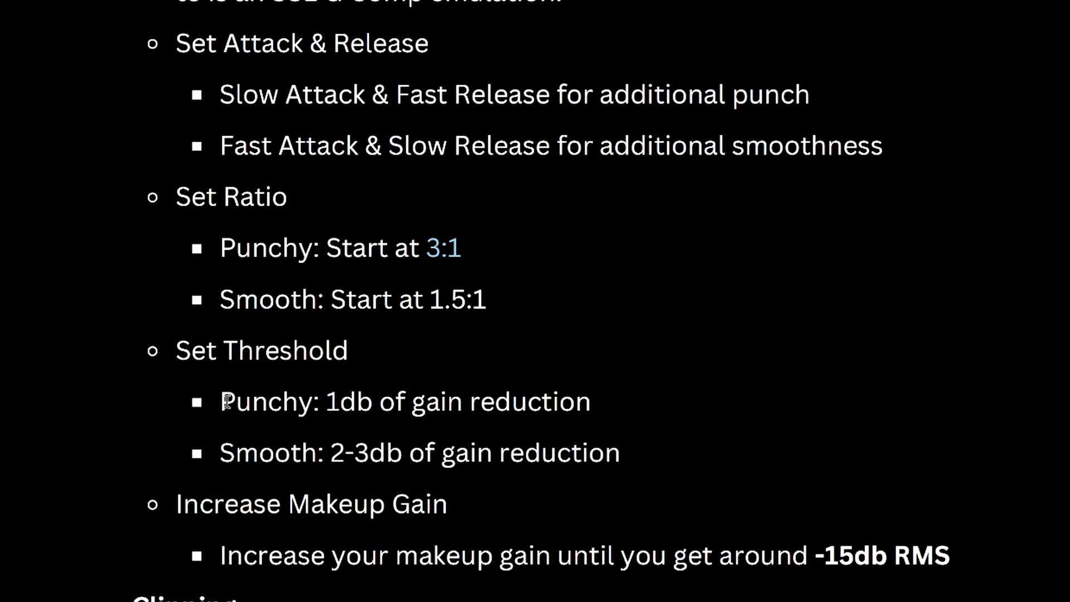
Highlight the checklist's threshold guidelines for punchy and smooth amounts of gain reduction
{"action": "left_click_drag", "start_coordinate": [223, 401], "coordinate": [590, 402]}
{"action": "left_click", "coordinate": [351, 410]}
{"action": "left_click_drag", "start_coordinate": [332, 452], "coordinate": [402, 453]}
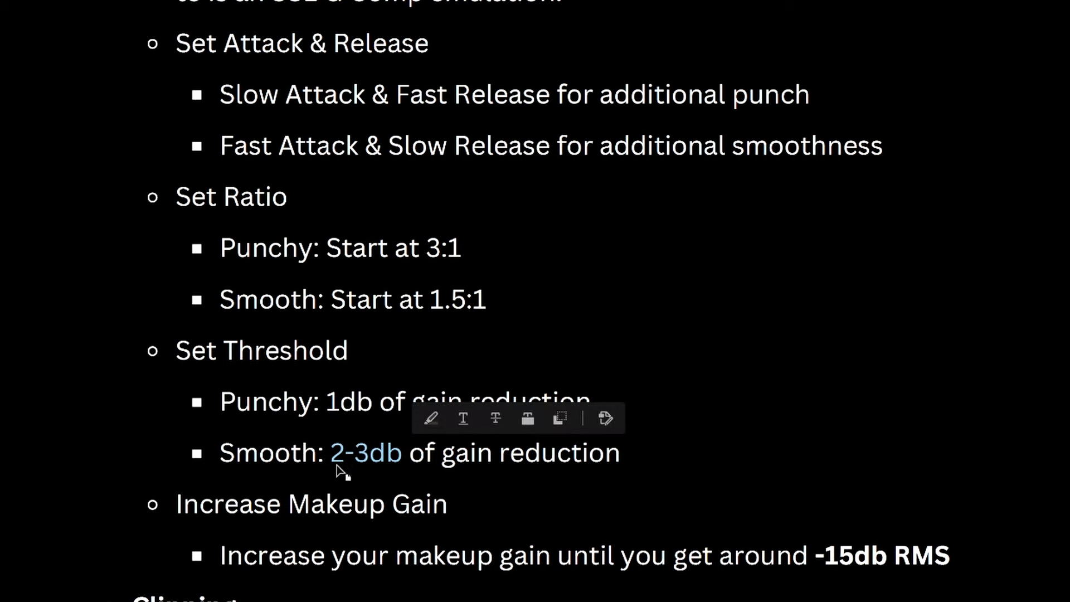
{"action": "left_click", "coordinate": [496, 469]}
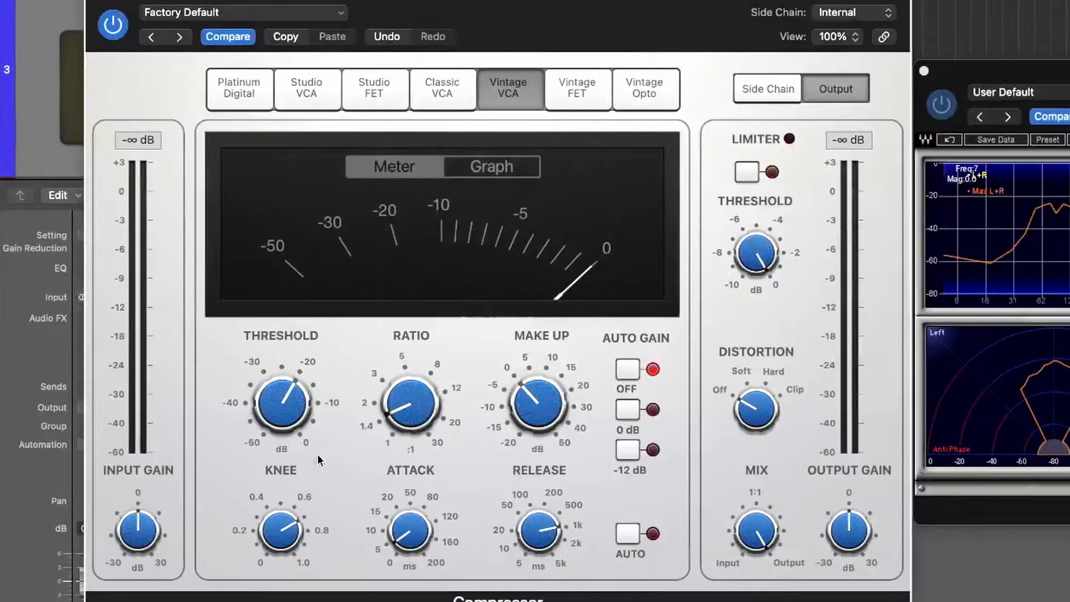
Lower the Compressor's threshold to -27.5 dB during playback while trying different attack and release times
{"action": "left_click_drag", "start_coordinate": [276, 420], "coordinate": [272, 413]}
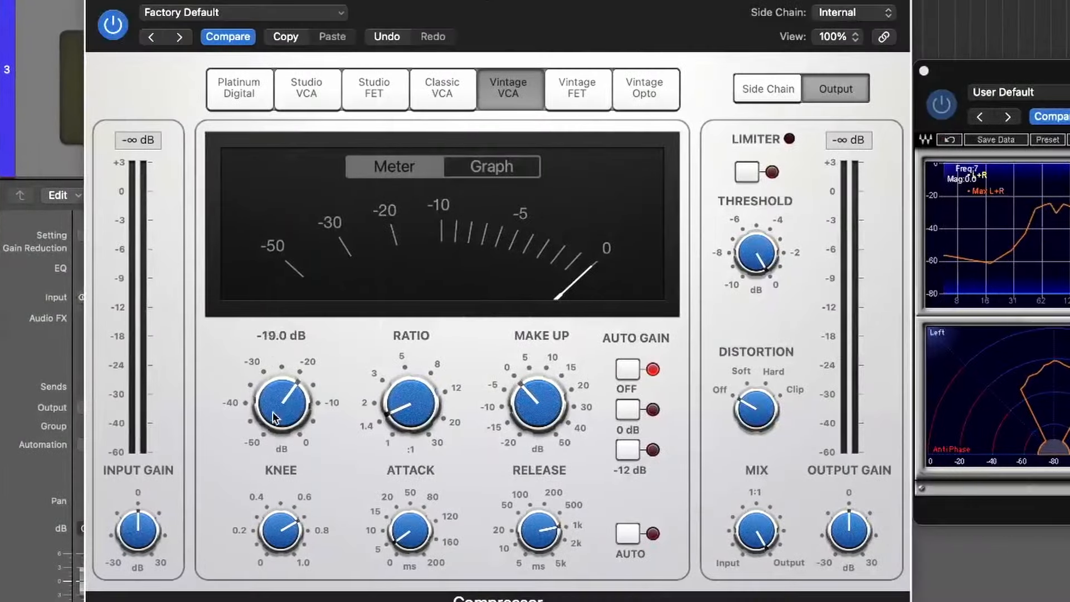
{"action": "mouse_move", "coordinate": [403, 536]}
{"action": "mouse_move", "coordinate": [268, 413]}
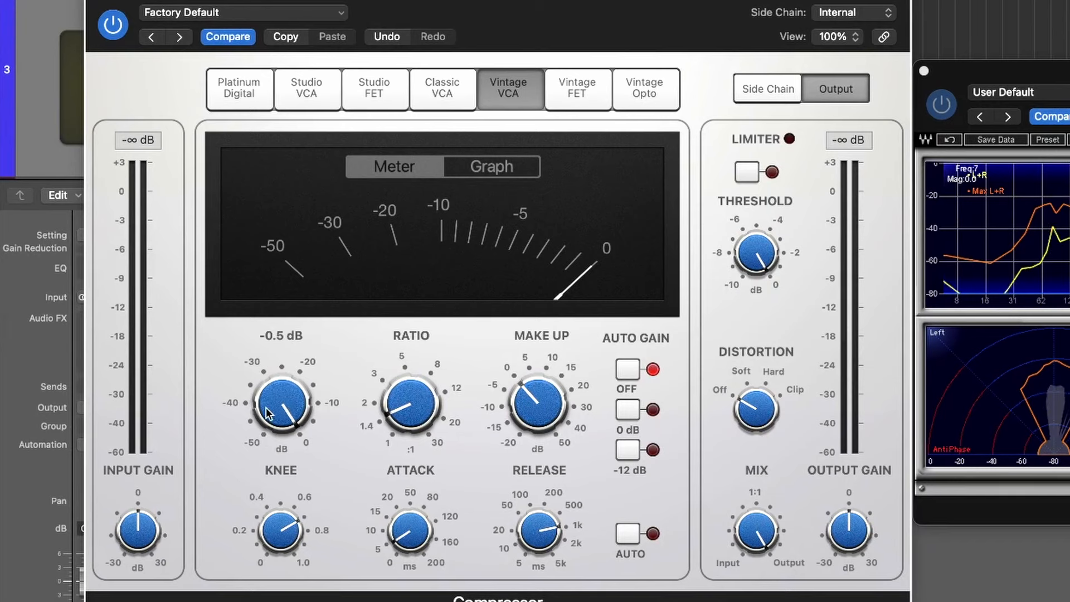
{"action": "left_click_drag", "start_coordinate": [267, 414], "coordinate": [283, 468]}
{"action": "left_click_drag", "start_coordinate": [406, 534], "coordinate": [382, 516]}
{"action": "left_click_drag", "start_coordinate": [276, 408], "coordinate": [283, 416]}
{"action": "left_click_drag", "start_coordinate": [506, 524], "coordinate": [538, 563]}
{"action": "mouse_move", "coordinate": [281, 403]}
{"action": "left_mouse_down"}
{"action": "mouse_move", "coordinate": [284, 430]}
{"action": "mouse_move", "coordinate": [279, 416]}
{"action": "left_mouse_up"}
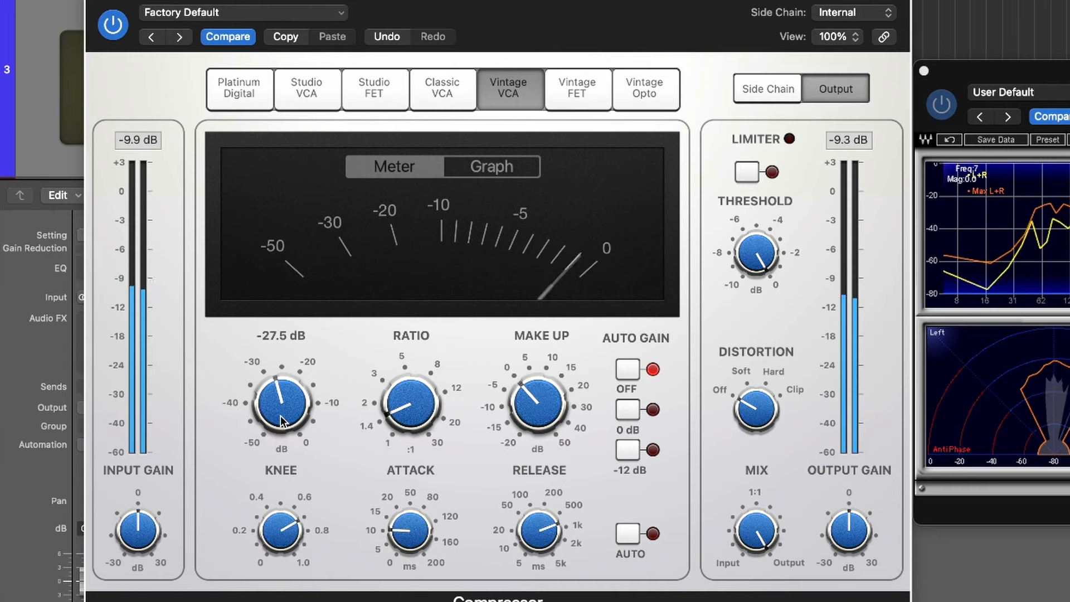
Shorten the Compressor's attack to just under 10 ms and its release to about 500 ms
{"action": "mouse_move", "coordinate": [413, 539]}
{"action": "left_click_drag", "start_coordinate": [413, 539], "coordinate": [415, 543]}
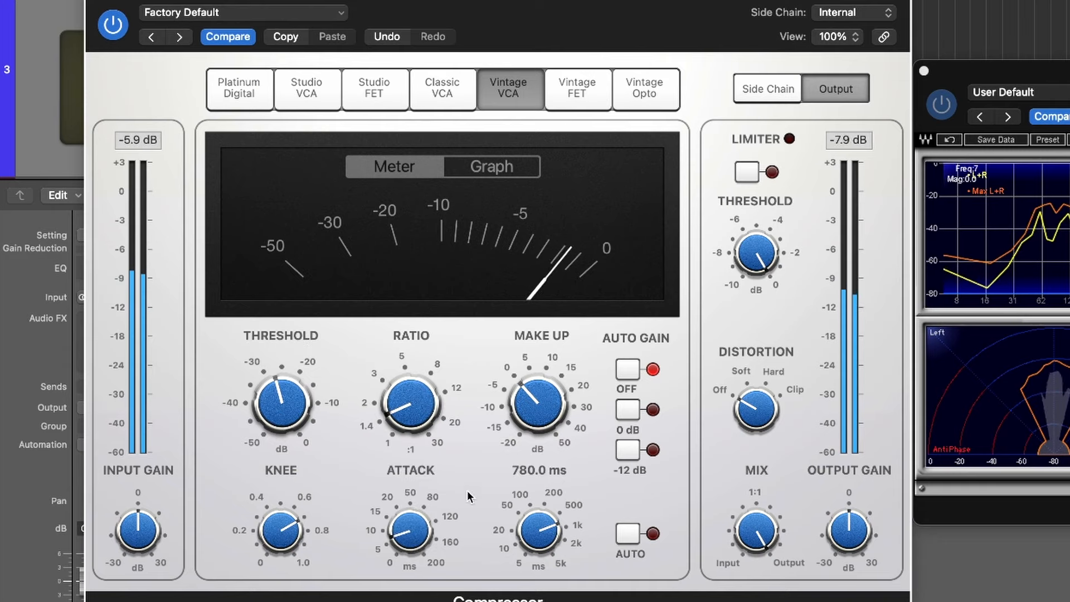
{"action": "left_click_drag", "start_coordinate": [549, 532], "coordinate": [542, 544]}
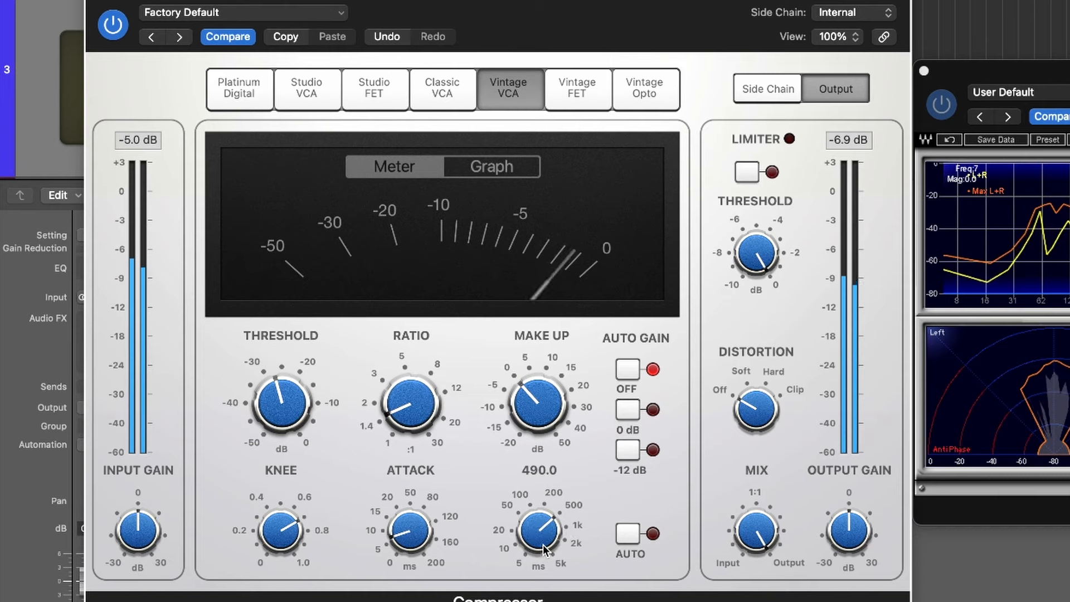
{"action": "left_click_drag", "start_coordinate": [543, 544], "coordinate": [543, 526]}
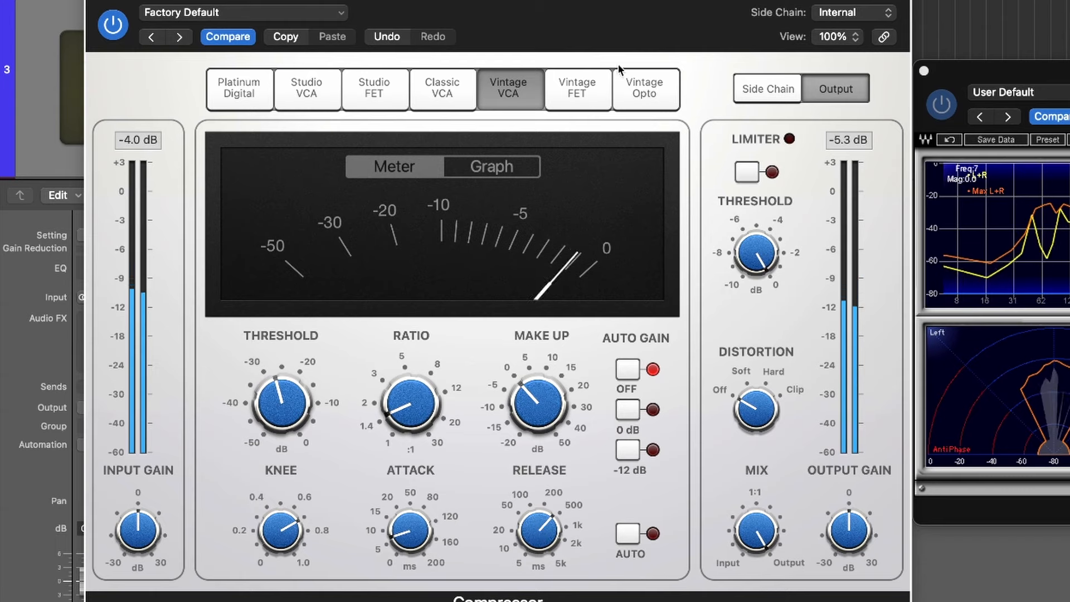
Close the PAZ Analyzer window and move the Compressor window clear of the mixer channels
{"action": "left_click_drag", "start_coordinate": [1010, 67], "coordinate": [1057, 52]}
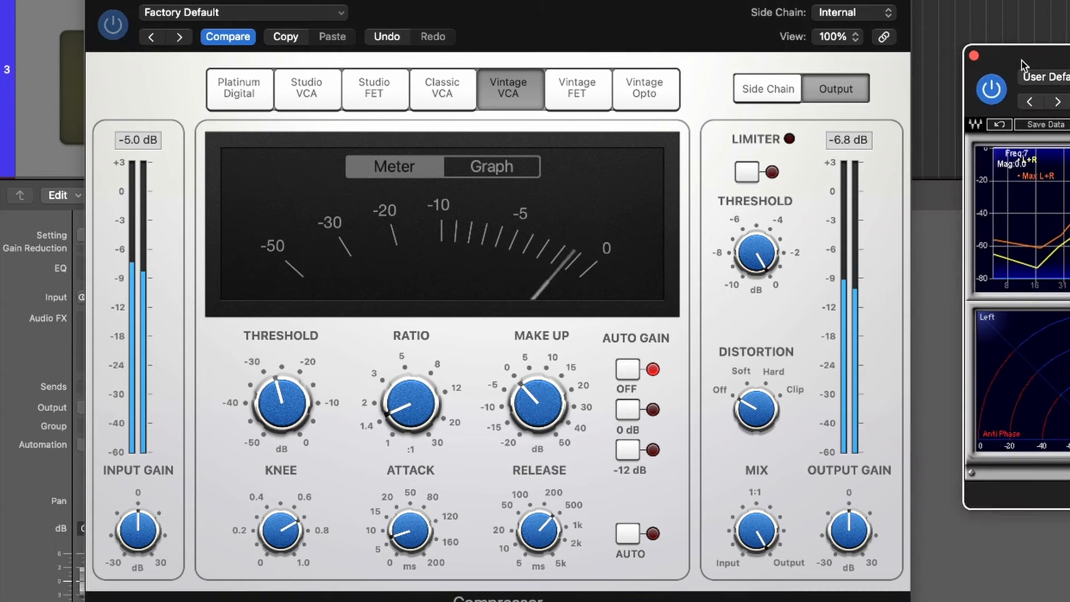
{"action": "left_click", "coordinate": [974, 57]}
{"action": "left_click_drag", "start_coordinate": [590, 16], "coordinate": [1000, 2]}
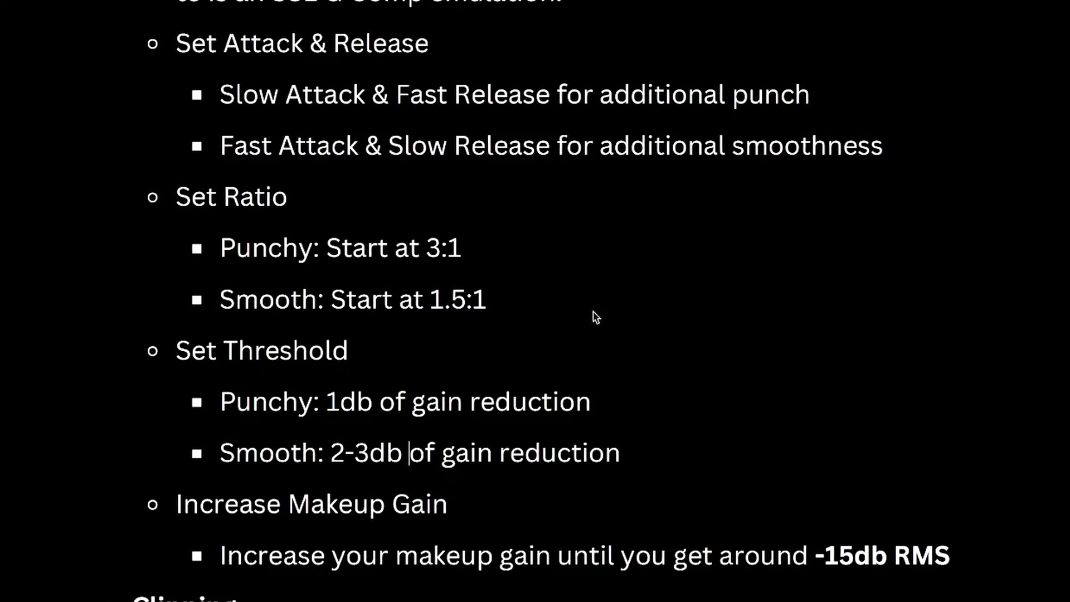
Reread the checklist's 2-3 dB gain reduction target and highlight the makeup gain guideline of around -15db RMS
{"action": "left_click_drag", "start_coordinate": [332, 441], "coordinate": [387, 449]}
{"action": "left_click", "coordinate": [739, 470]}
{"action": "left_click_drag", "start_coordinate": [219, 550], "coordinate": [774, 543]}
{"action": "left_click", "coordinate": [971, 556]}
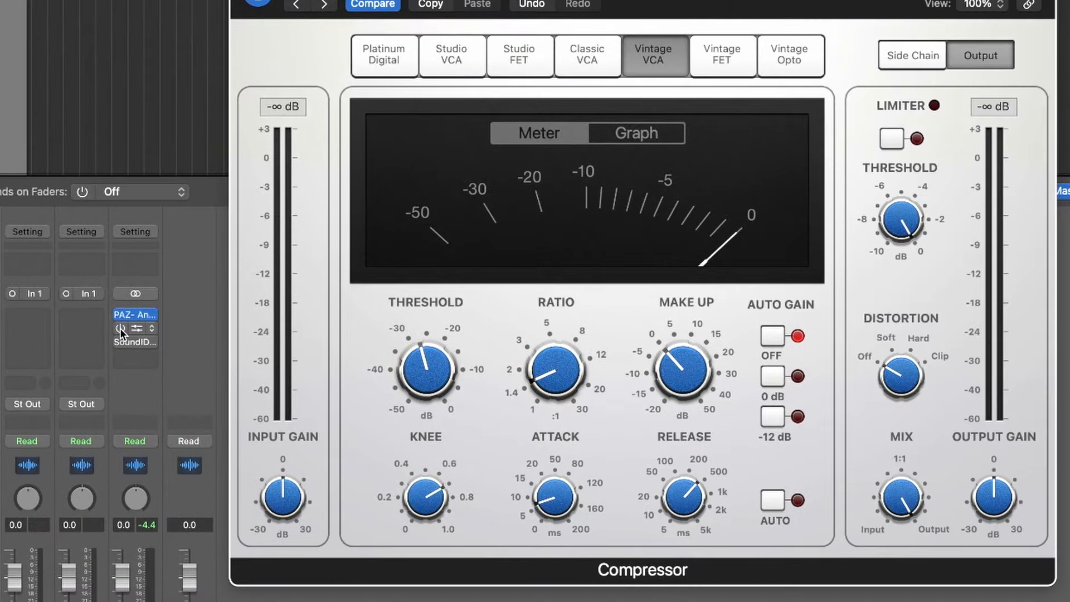
Open the MAAT Dynamic Range Meter on the Stereo Out channel and place it beside the Compressor window
{"action": "left_click", "coordinate": [121, 330]}
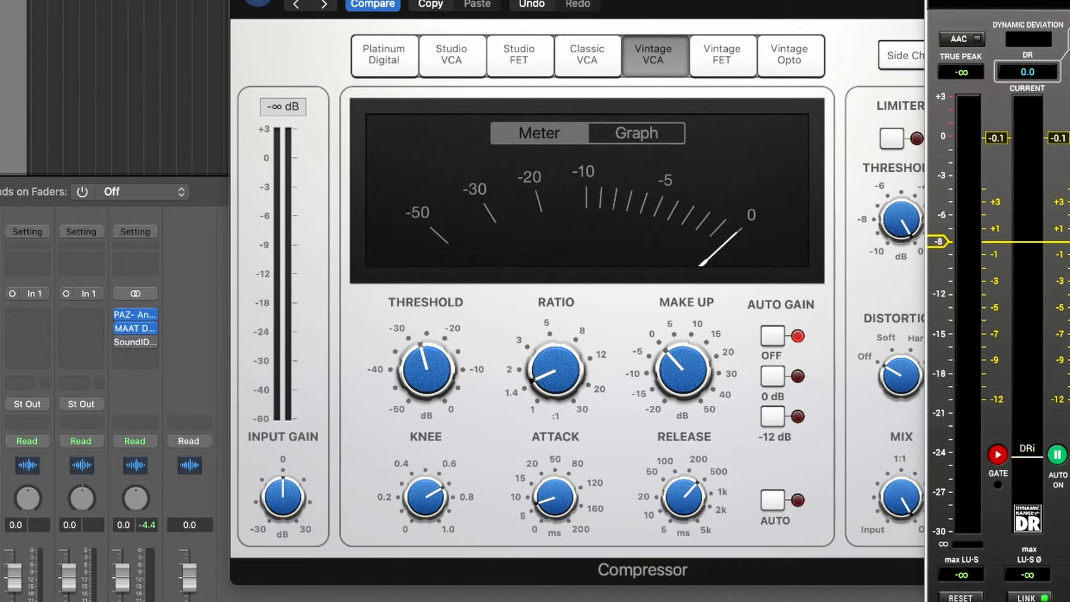
{"action": "left_click_drag", "start_coordinate": [800, 1], "coordinate": [596, 1]}
{"action": "left_click_drag", "start_coordinate": [998, 1], "coordinate": [923, 1]}
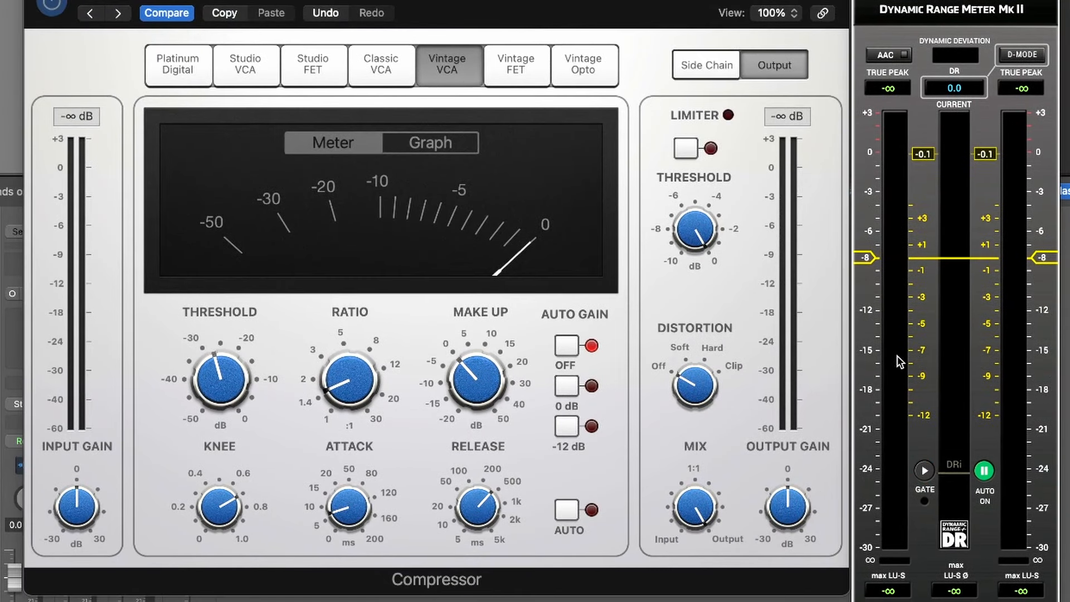
Shift the Compressor window off the Stereo Out channel, insert a stereo Level Meter there and set its level mode to RMS
{"action": "left_click_drag", "start_coordinate": [803, 11], "coordinate": [802, 0]}
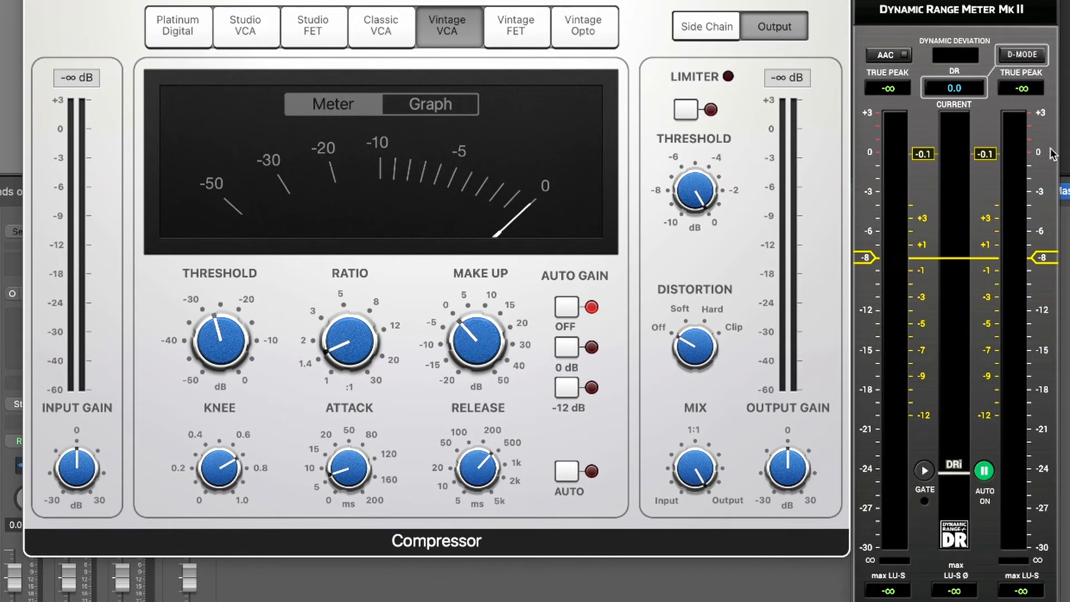
{"action": "left_click_drag", "start_coordinate": [450, 3], "coordinate": [627, 1]}
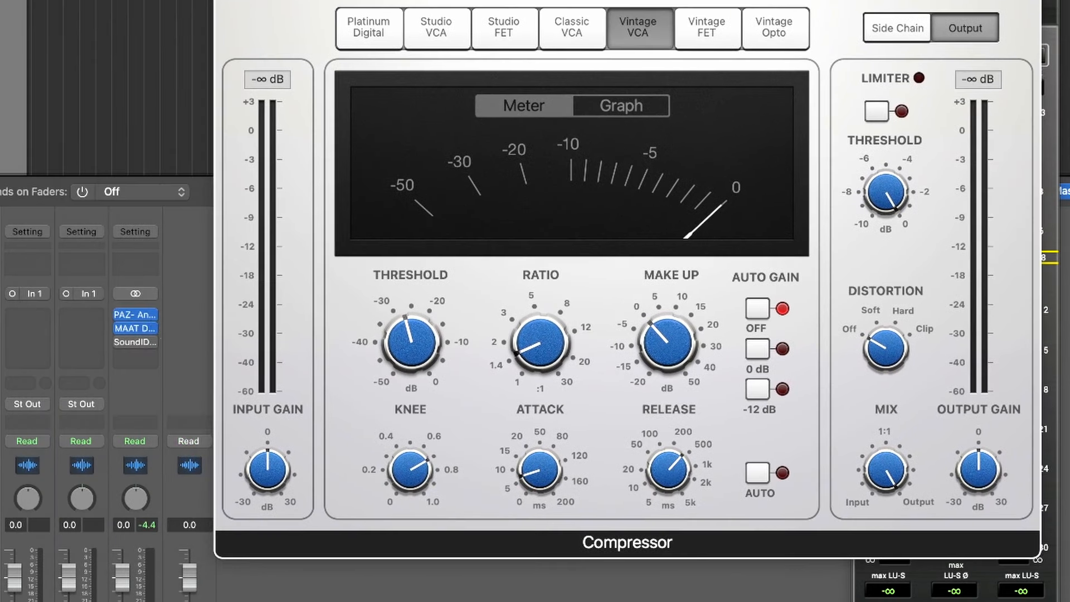
{"action": "left_click", "coordinate": [144, 358]}
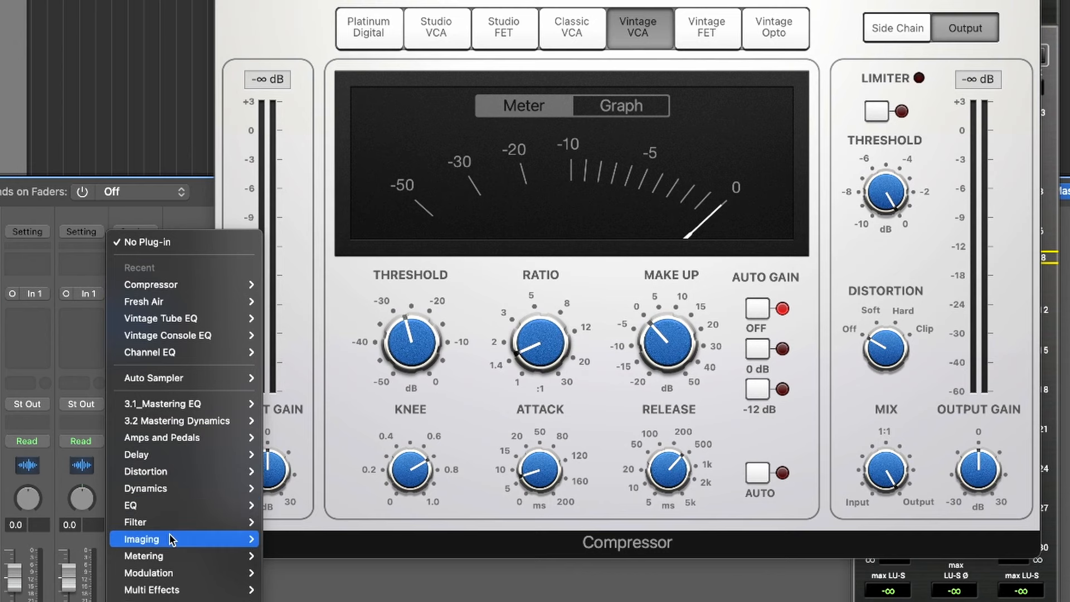
{"action": "mouse_move", "coordinate": [172, 554]}
{"action": "mouse_move", "coordinate": [323, 589]}
{"action": "left_click", "coordinate": [384, 592]}
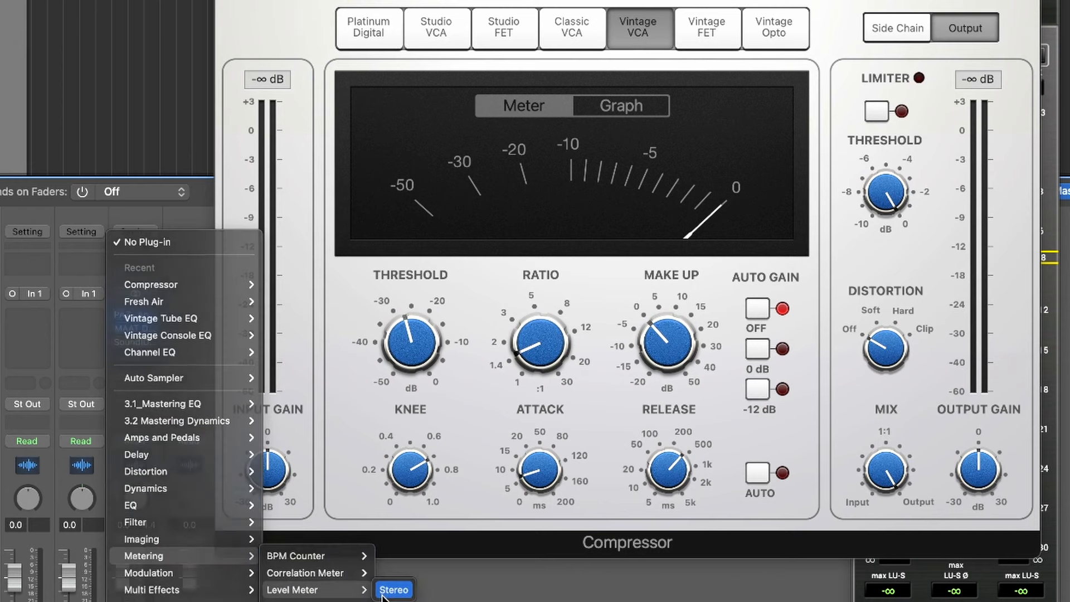
{"action": "left_click", "coordinate": [211, 74]}
{"action": "left_click", "coordinate": [215, 96]}
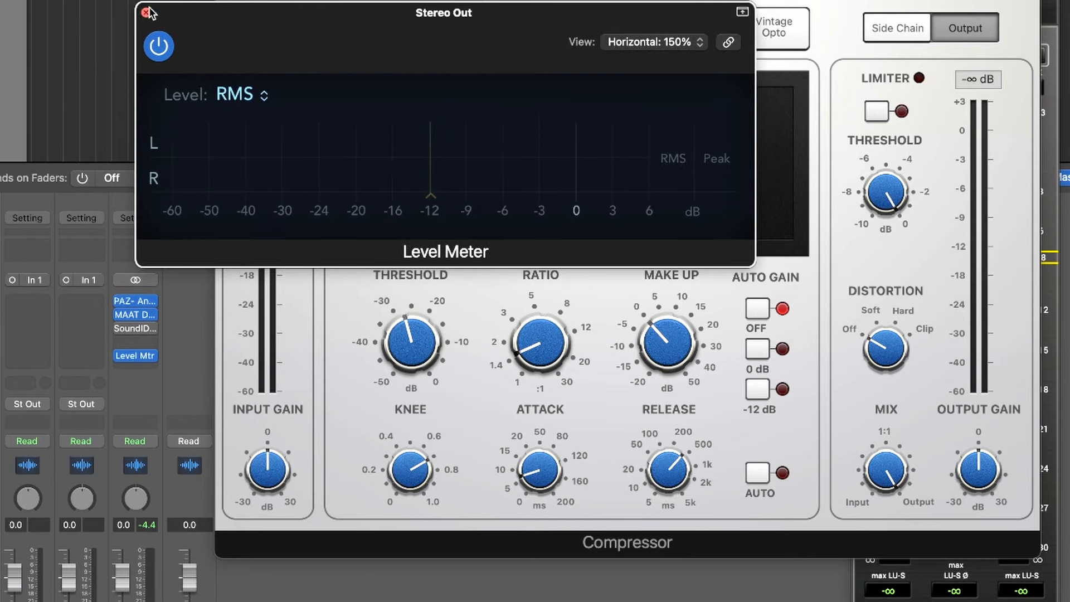
Close the Level Meter window and return to the Compressor beside the Dynamic Range Meter
{"action": "left_click", "coordinate": [147, 13]}
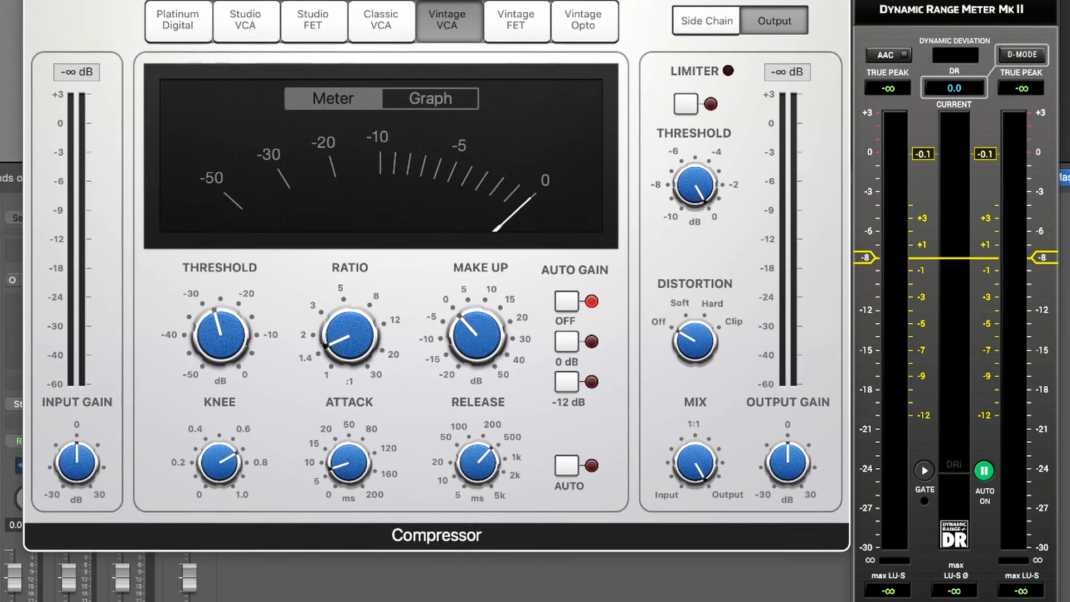
{"action": "left_click", "coordinate": [889, 206]}
{"action": "key", "text": "super+Tab"}
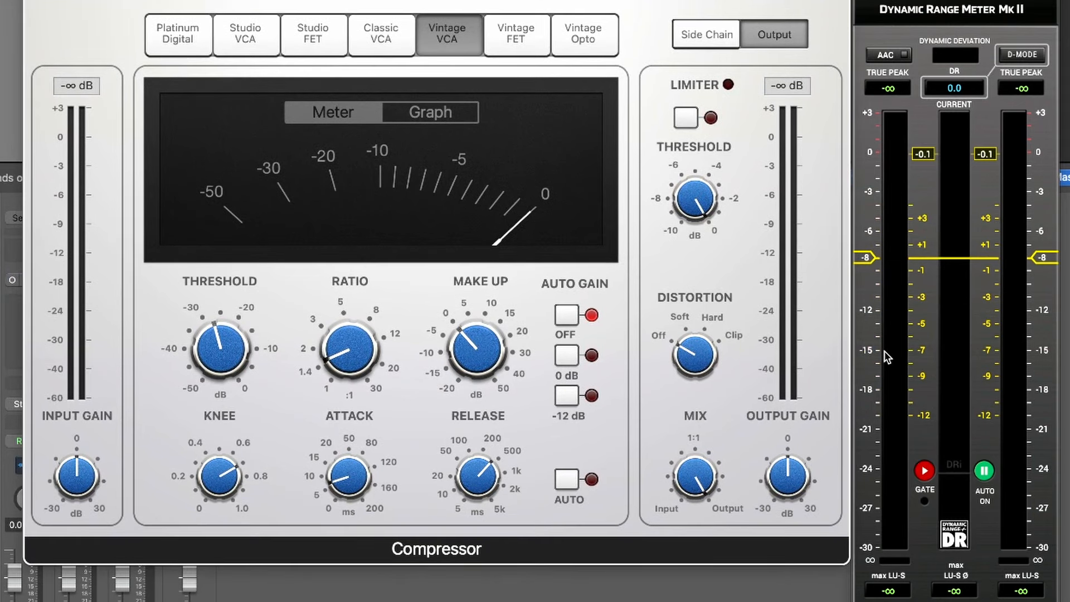
Play the song, raise the Vintage VCA Compressor's makeup gain toward around -15 dB RMS, and stop playback
{"action": "key", "text": "space"}
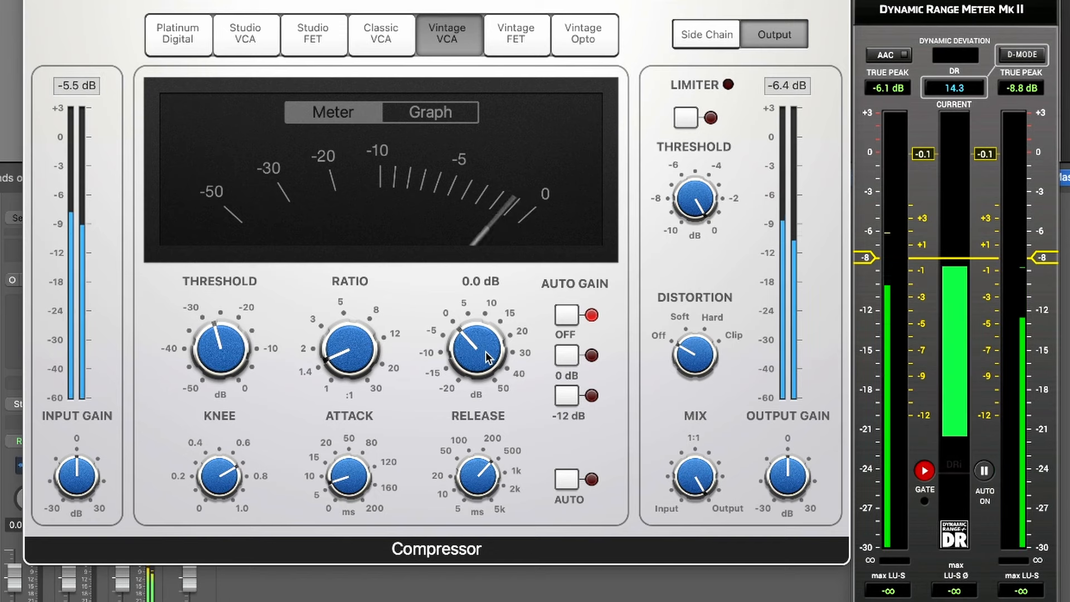
{"action": "mouse_move", "coordinate": [490, 364]}
{"action": "left_mouse_down"}
{"action": "mouse_move", "coordinate": [487, 350]}
{"action": "mouse_move", "coordinate": [483, 368]}
{"action": "mouse_move", "coordinate": [492, 370]}
{"action": "left_mouse_up"}
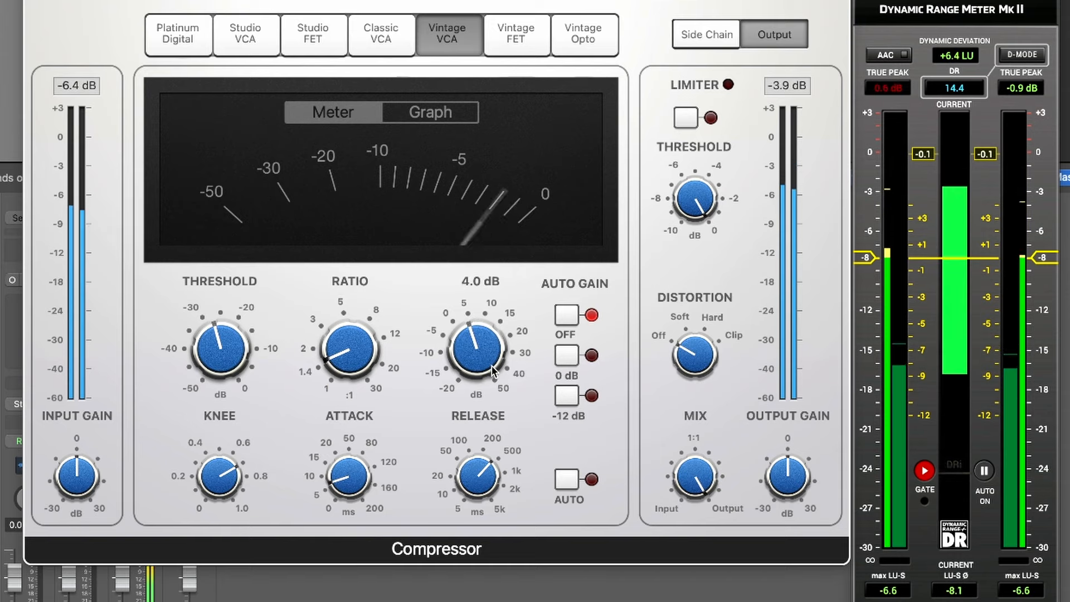
{"action": "left_click_drag", "start_coordinate": [492, 371], "coordinate": [491, 360]}
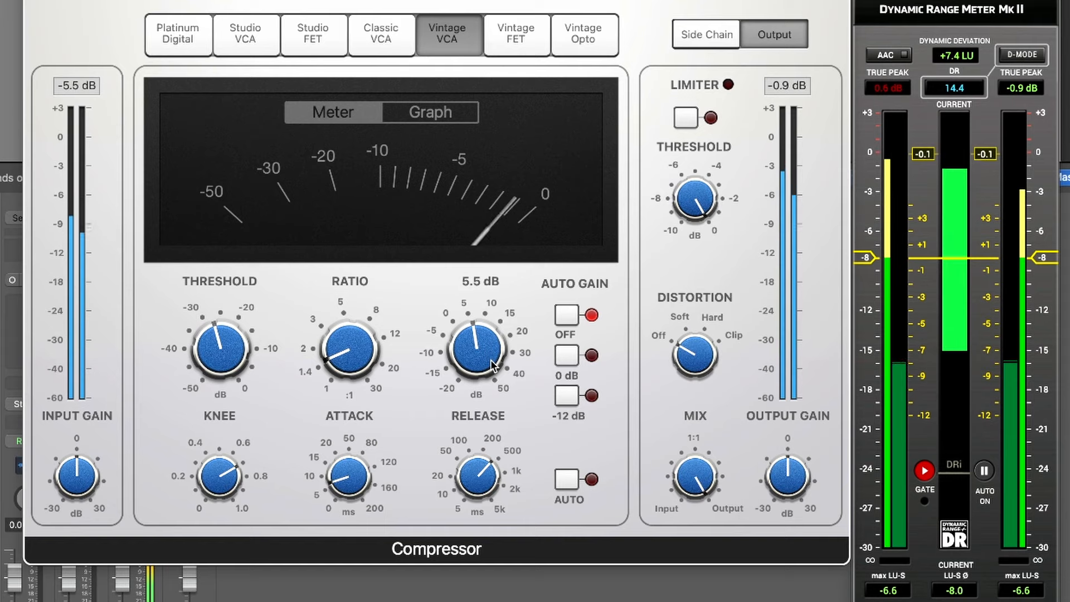
{"action": "left_click_drag", "start_coordinate": [488, 357], "coordinate": [489, 362]}
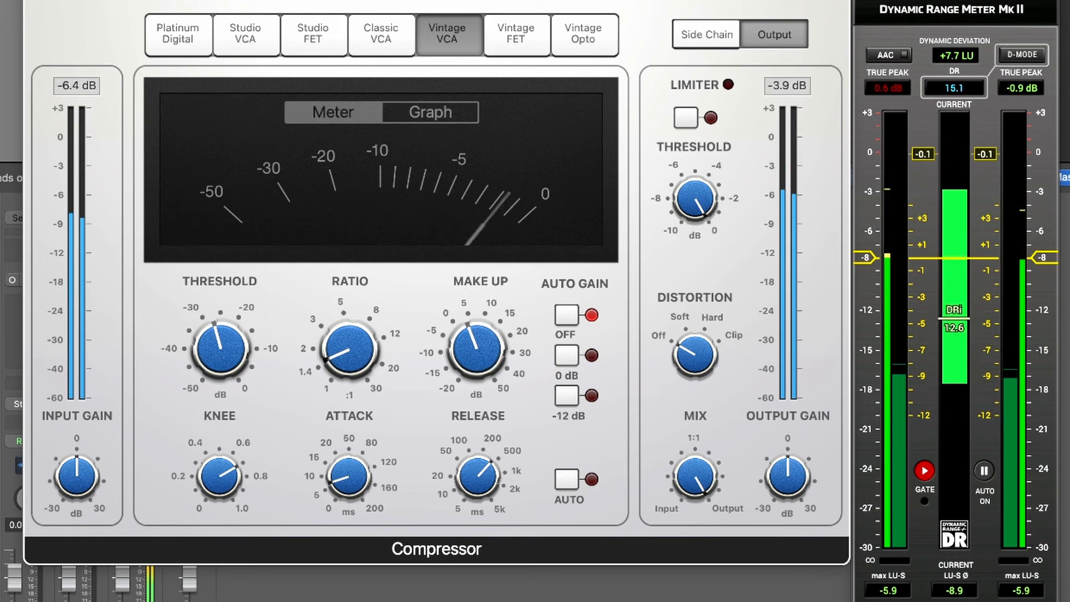
{"action": "key", "text": "space"}
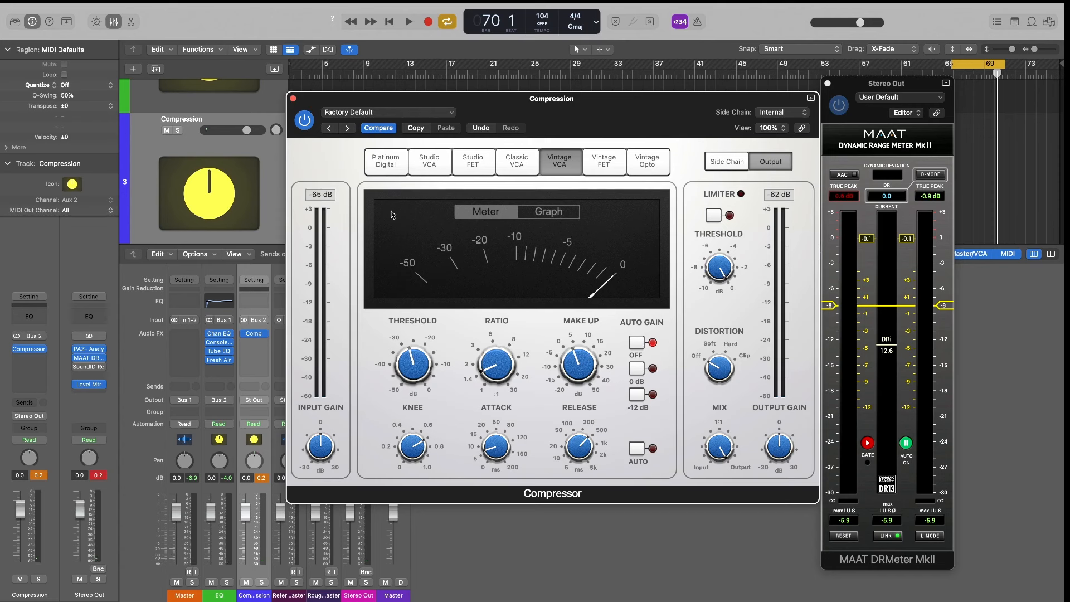
Close the Compressor window and read the checklist's Clipping section, marking the clipping amount and the -12db RMS target
{"action": "left_click", "coordinate": [293, 99]}
{"action": "left_click", "coordinate": [263, 478]}
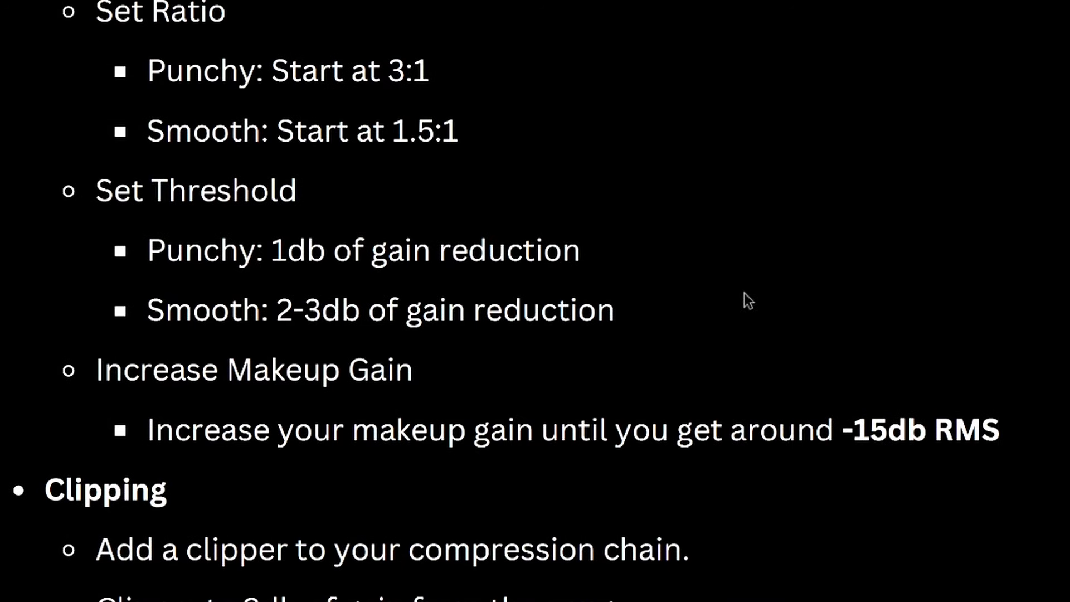
{"action": "scroll", "coordinate": [791, 327], "scroll_direction": "down", "scroll_amount": 8}
{"action": "left_click_drag", "start_coordinate": [66, 23], "coordinate": [227, 326]}
{"action": "left_click", "coordinate": [647, 153]}
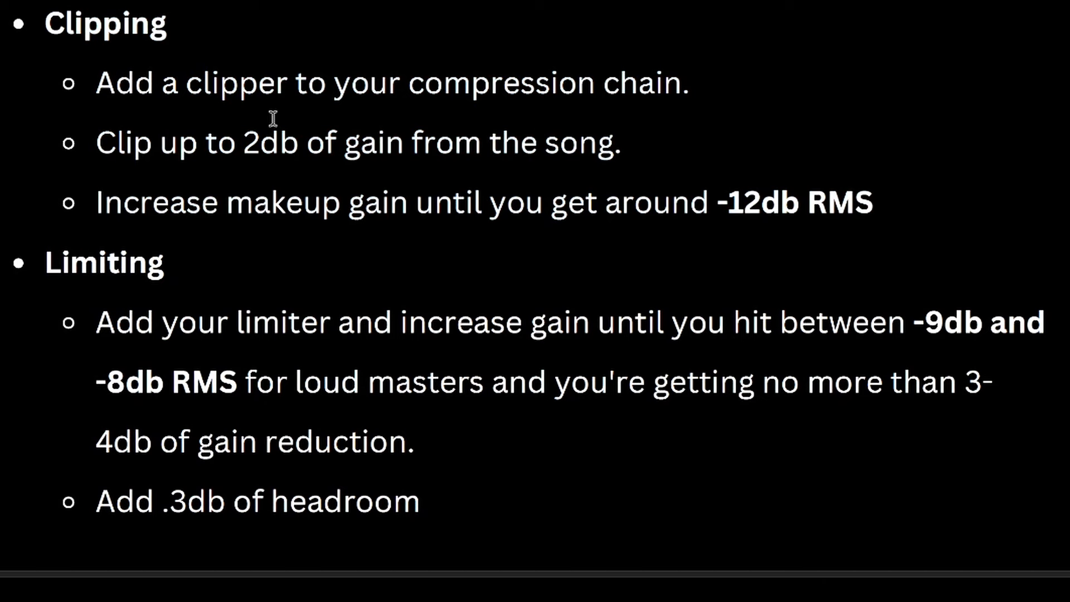
{"action": "left_click_drag", "start_coordinate": [197, 132], "coordinate": [675, 129]}
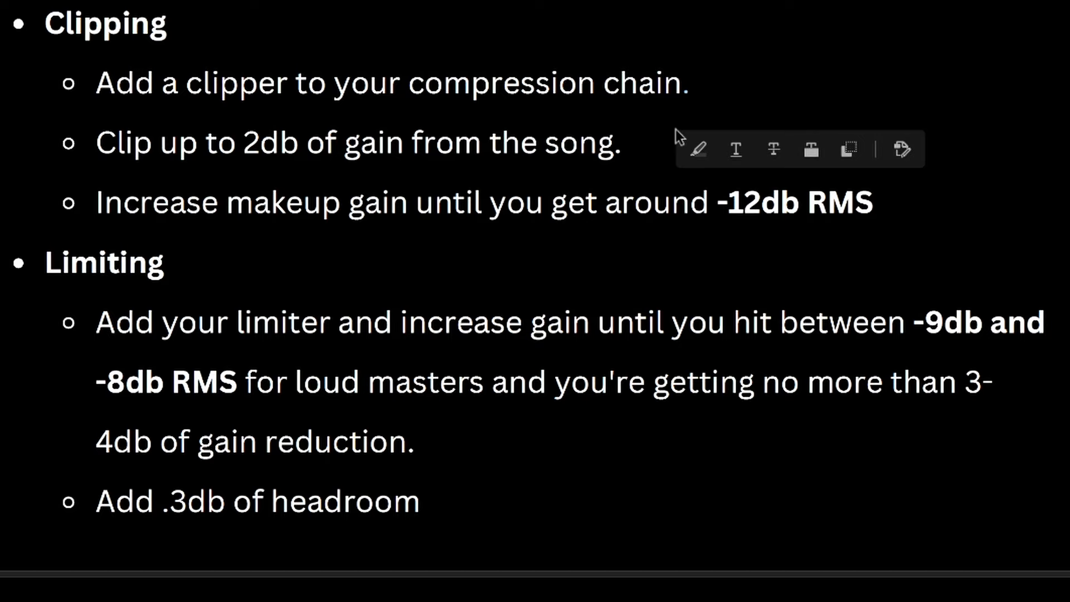
{"action": "double_click", "coordinate": [755, 204]}
{"action": "left_click", "coordinate": [917, 200]}
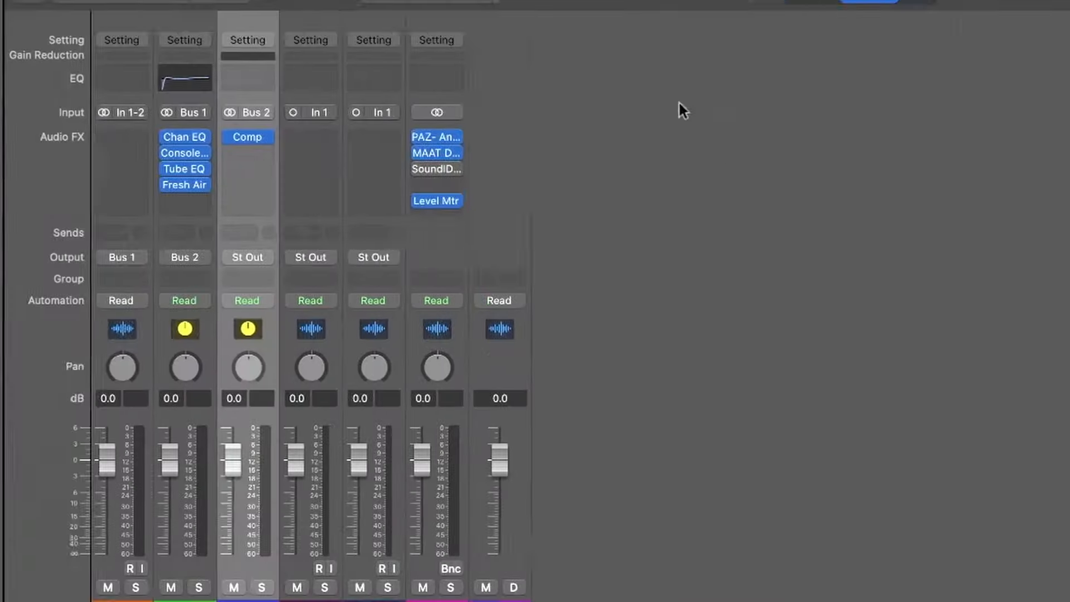
Insert a second stereo Compressor on the Compression channel with auto gain and auto release off, threshold 0 dB, ratio 1:1, knee 0 and distortion Clip
{"action": "left_click", "coordinate": [125, 155]}
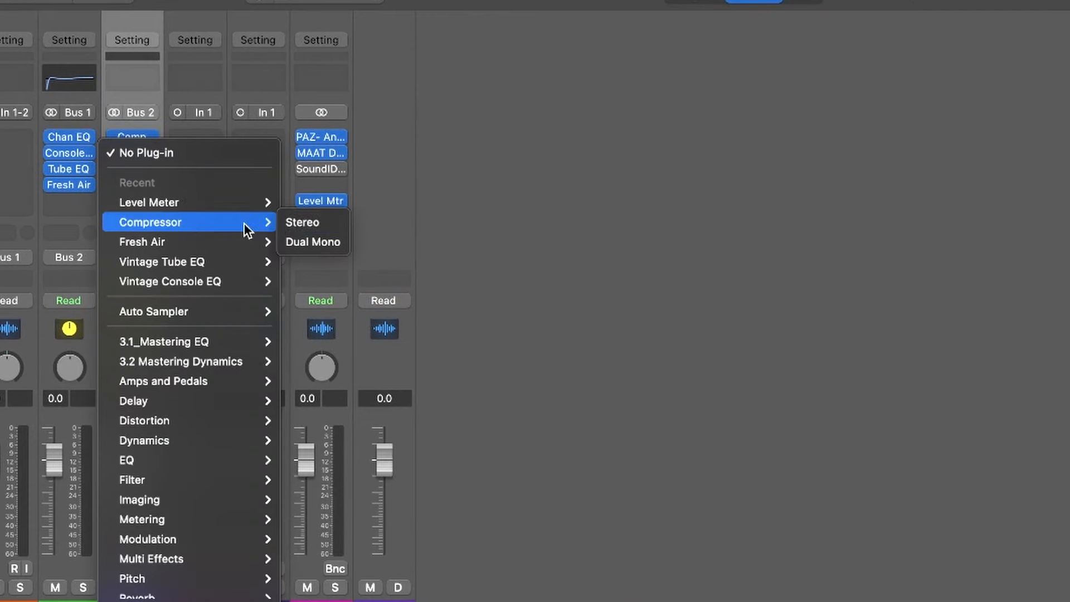
{"action": "left_click", "coordinate": [296, 220]}
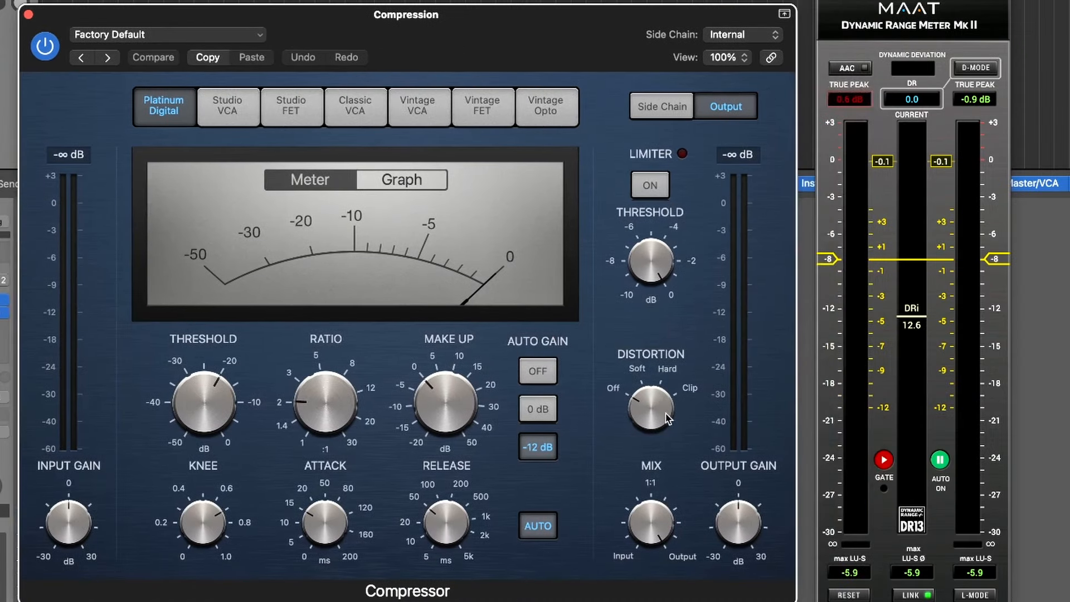
{"action": "left_click", "coordinate": [539, 372]}
{"action": "left_click", "coordinate": [543, 525]}
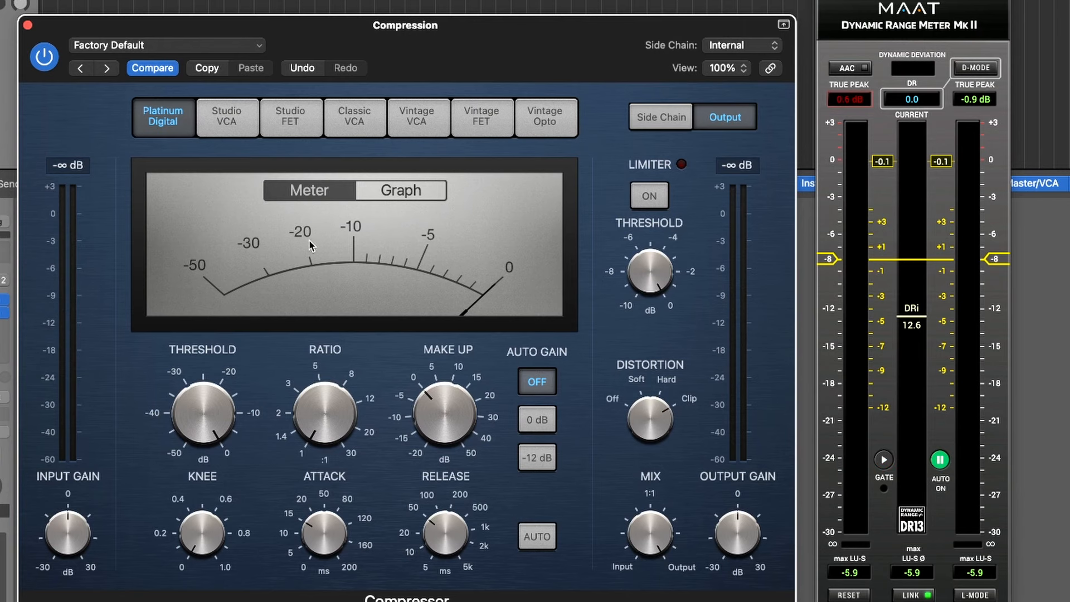
Turn on the second Compressor's limiter and adjust its threshold during playback to slightly above -4 dB
{"action": "left_click", "coordinate": [663, 198]}
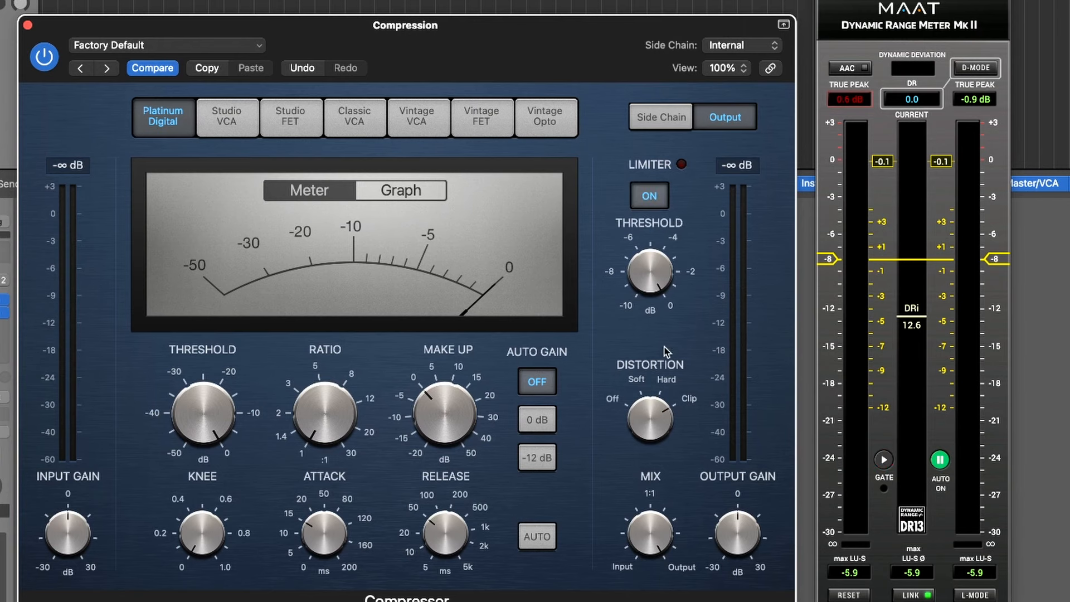
{"action": "left_click_drag", "start_coordinate": [596, 46], "coordinate": [613, 23]}
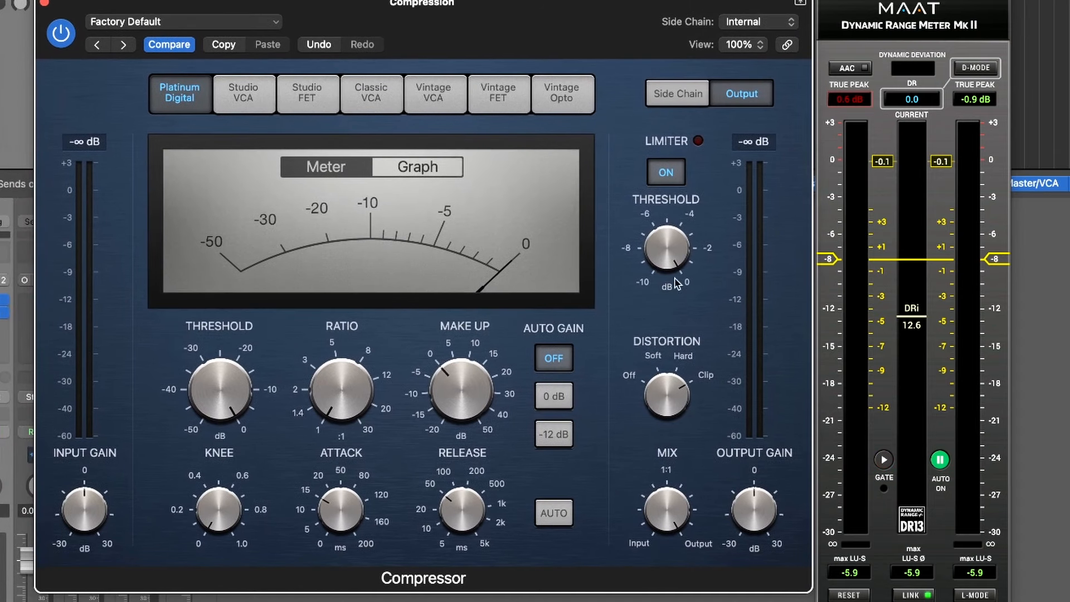
{"action": "left_click_drag", "start_coordinate": [669, 262], "coordinate": [664, 157]}
{"action": "key", "text": "space"}
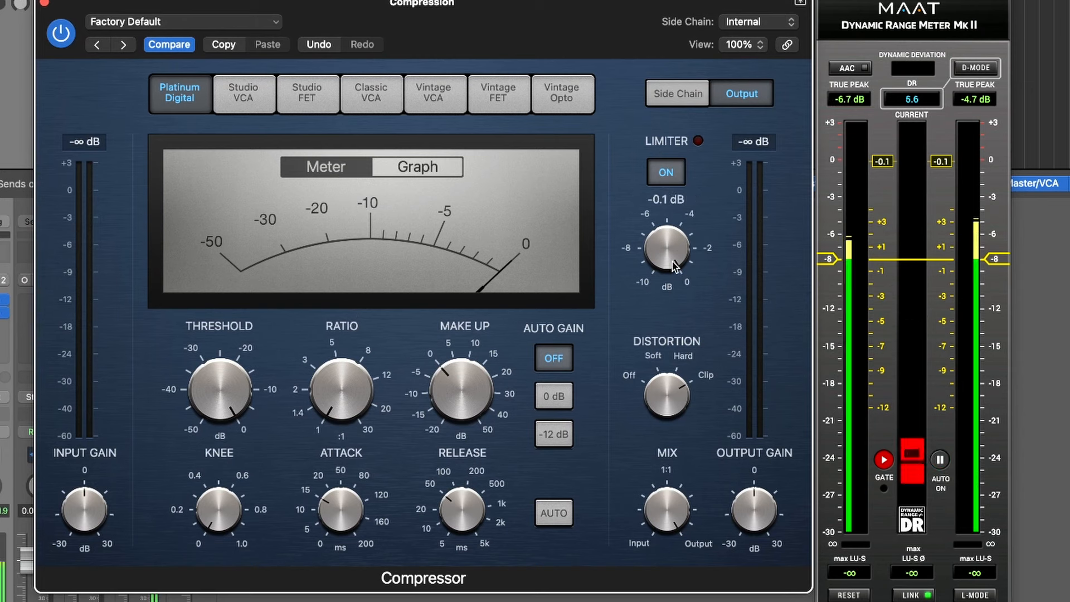
{"action": "left_click_drag", "start_coordinate": [658, 245], "coordinate": [666, 293]}
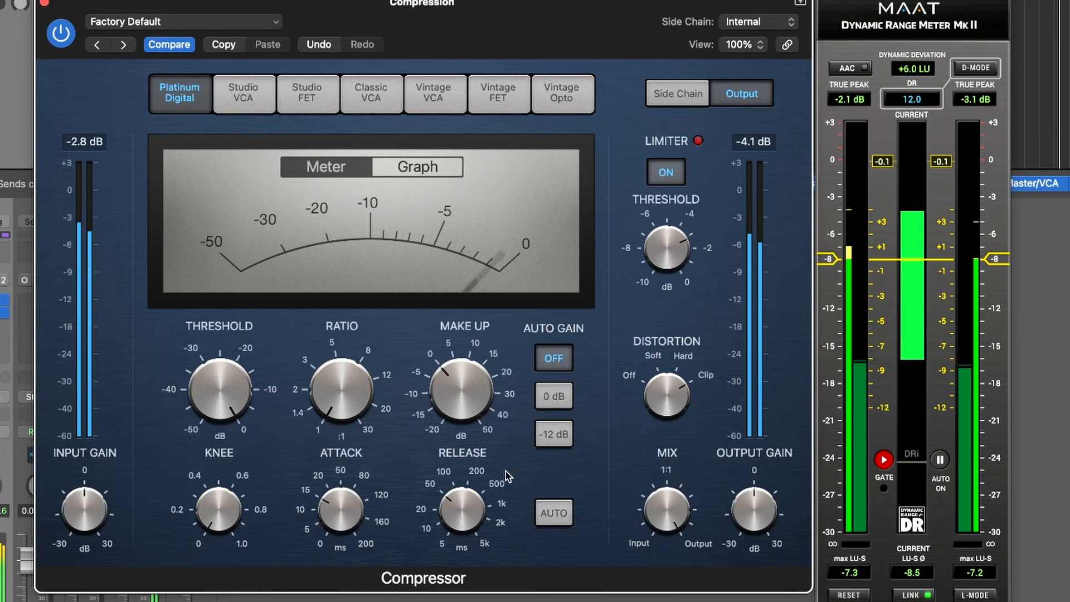
{"action": "left_click_drag", "start_coordinate": [668, 267], "coordinate": [667, 278]}
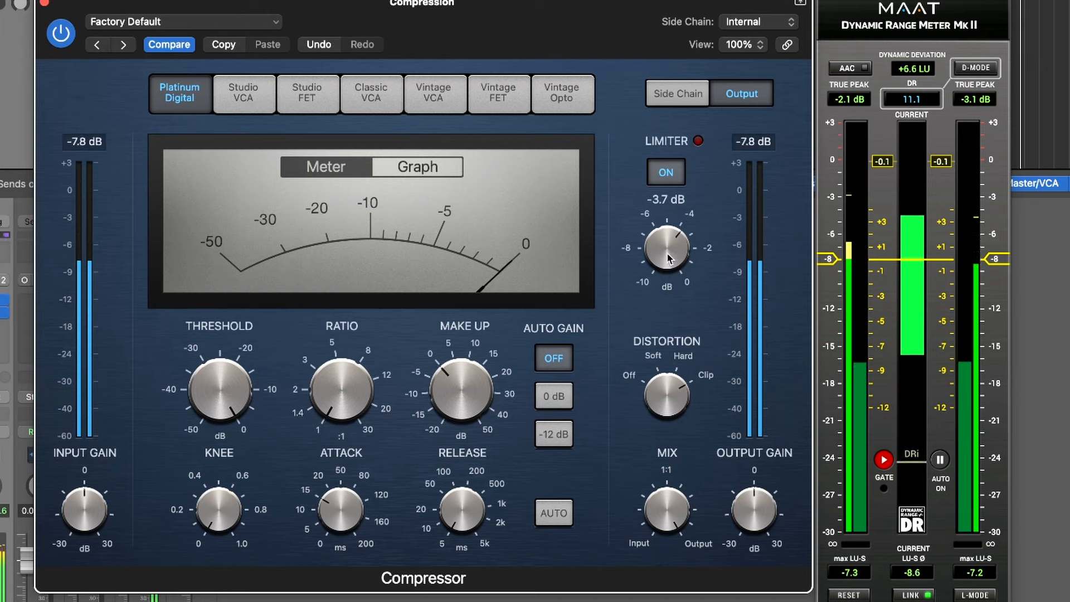
{"action": "left_click_drag", "start_coordinate": [664, 241], "coordinate": [663, 237]}
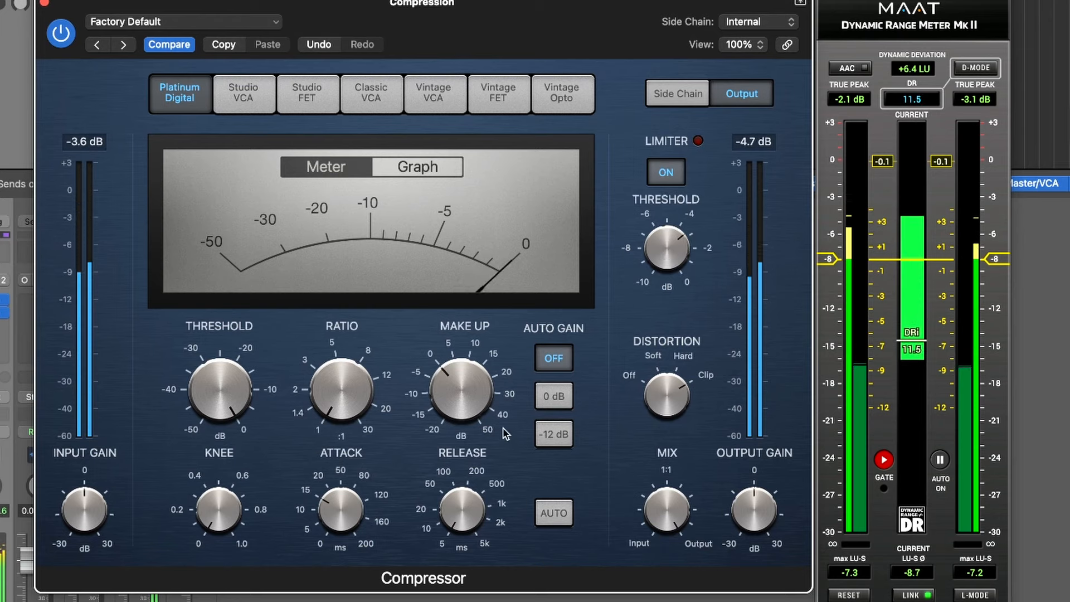
Raise the second Compressor's output gain to +3.0 dB during playback, aiming for around -12 dB RMS, and stop playback
{"action": "double_click", "coordinate": [87, 505]}
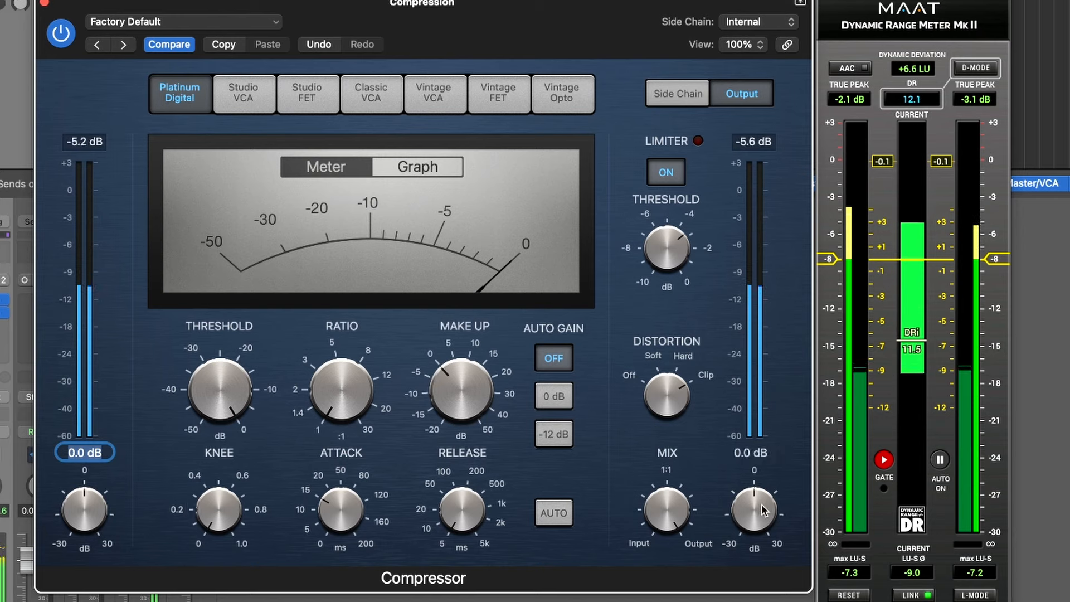
{"action": "left_click", "coordinate": [614, 426]}
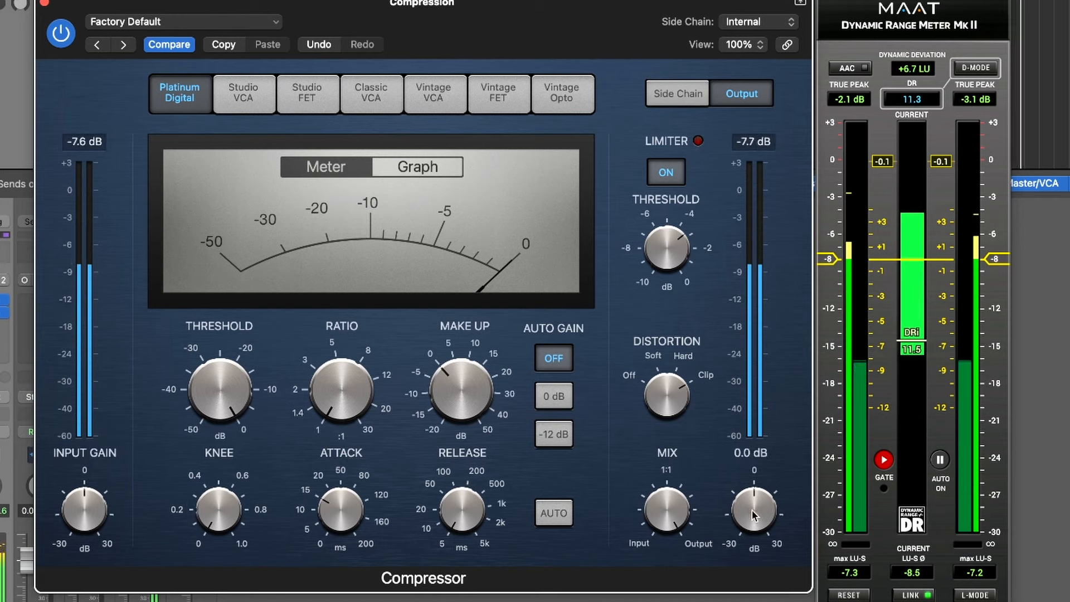
{"action": "left_click_drag", "start_coordinate": [755, 511], "coordinate": [756, 504]}
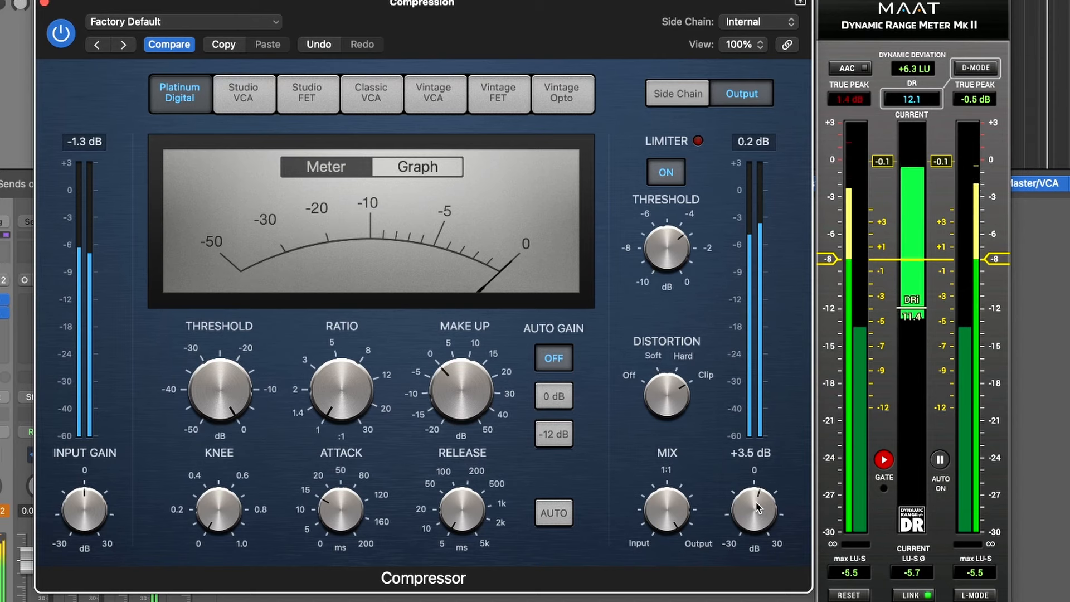
{"action": "left_click_drag", "start_coordinate": [756, 504], "coordinate": [756, 504]}
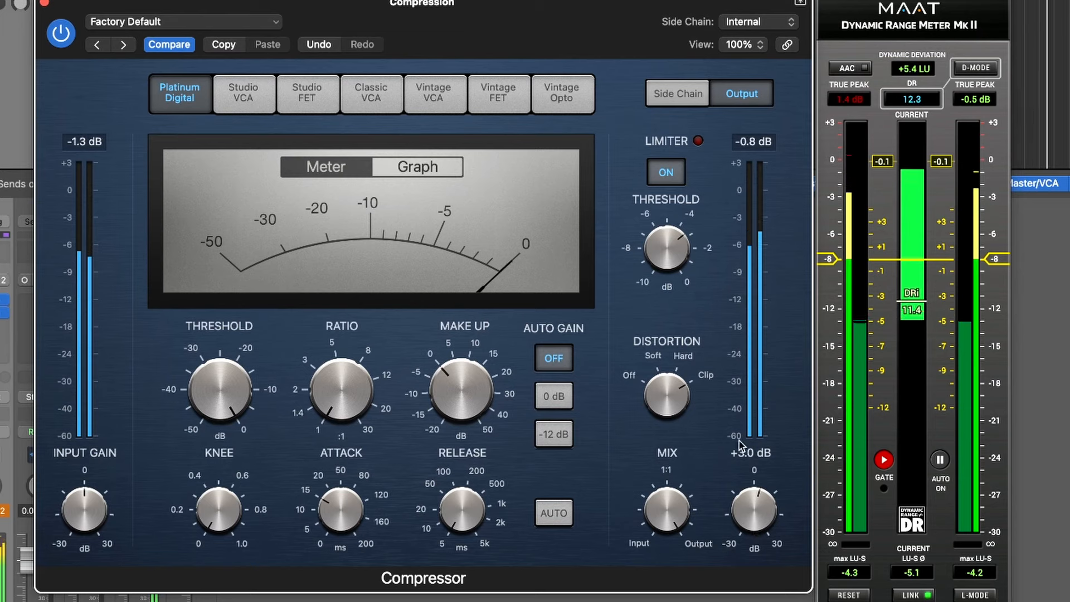
{"action": "key", "text": "space"}
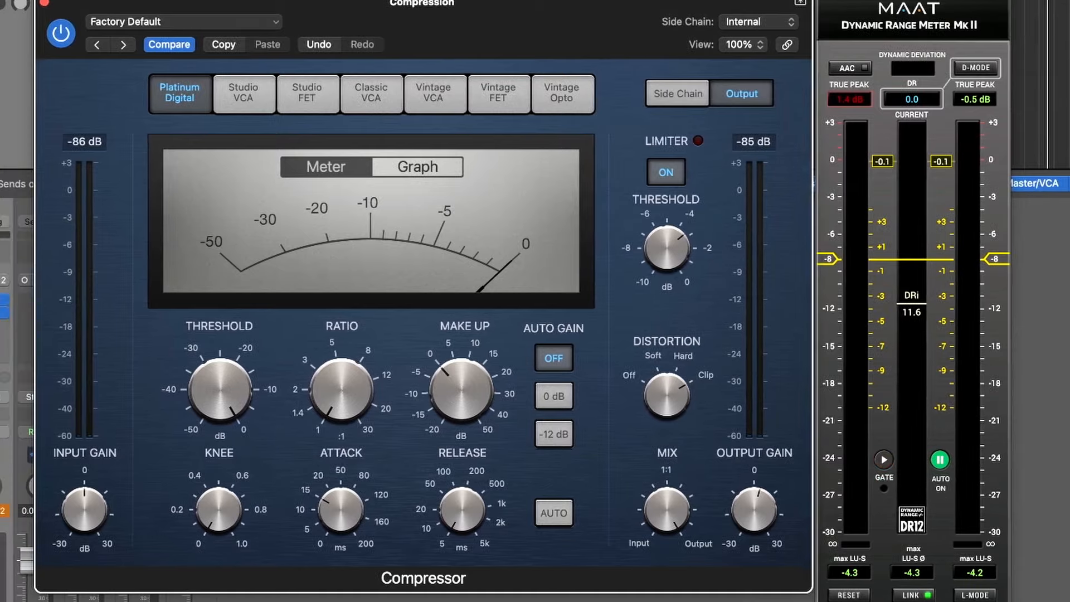
Close the second Compressor and read the checklist's Limiting section, including the loudness, gain reduction and headroom guidelines
{"action": "left_click", "coordinate": [44, 3]}
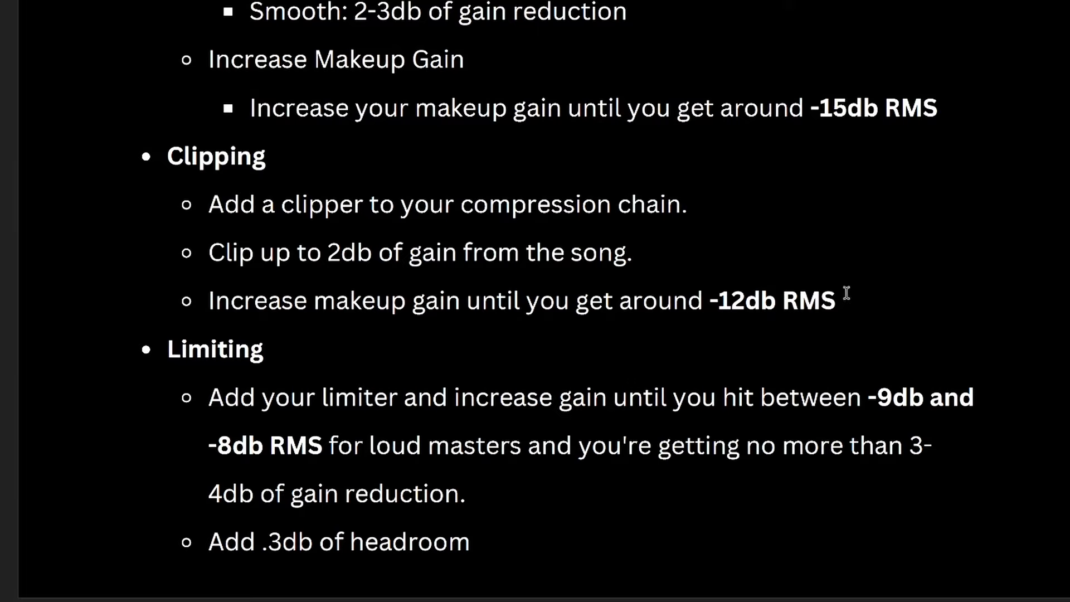
{"action": "scroll", "coordinate": [836, 298], "scroll_direction": "down", "scroll_amount": 4}
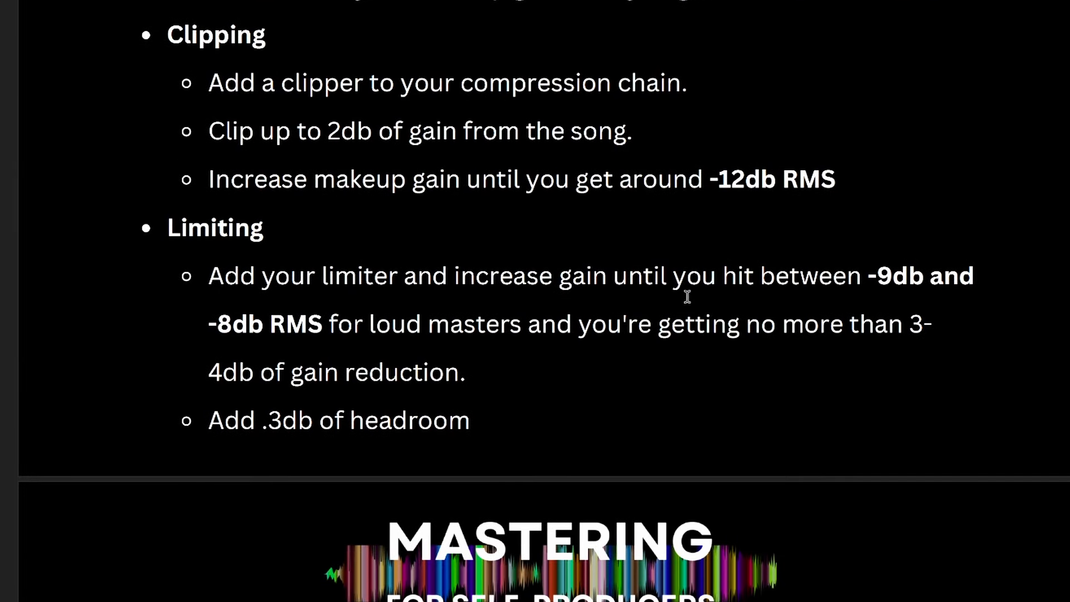
{"action": "scroll", "coordinate": [917, 281], "scroll_direction": "down", "scroll_amount": 1}
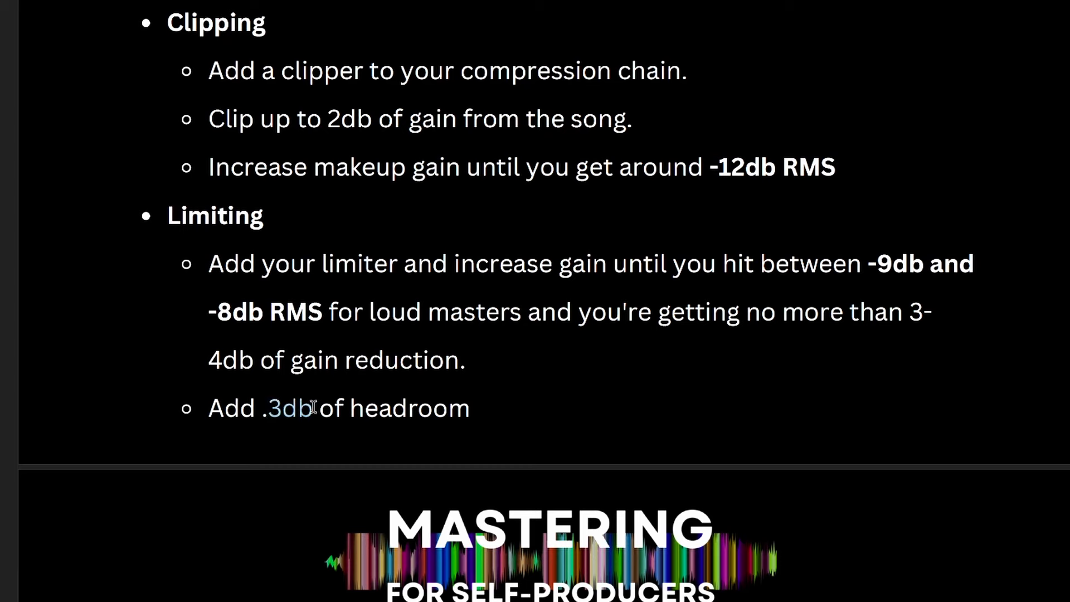
{"action": "key", "text": "Right"}
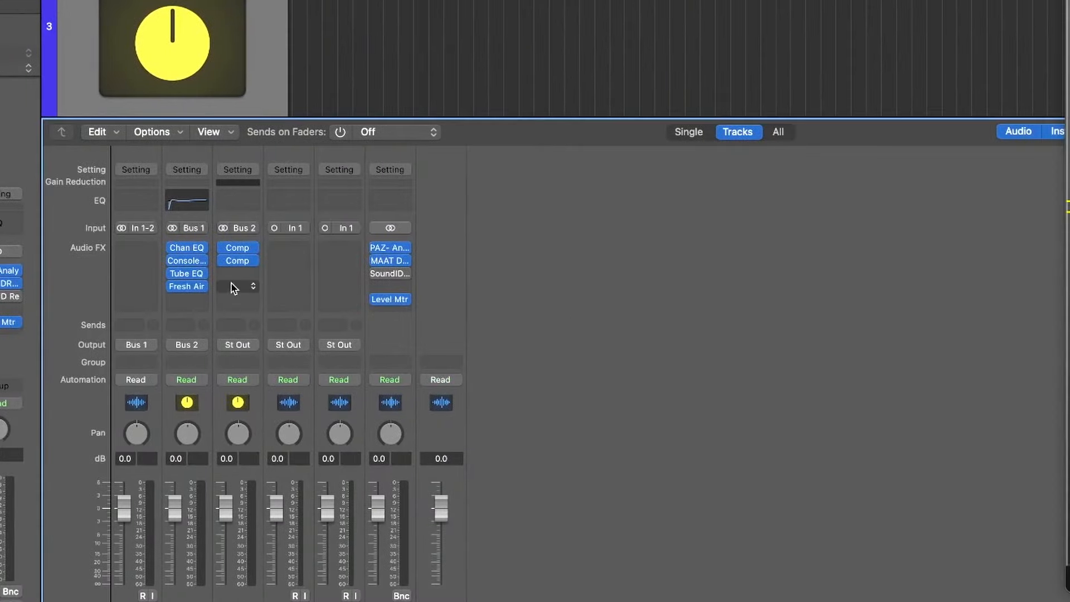
Insert a Limiter after the second Compressor on the Compression channel, enlarge its window to 150% and reposition it beside the loudness meter
{"action": "left_click", "coordinate": [231, 286]}
{"action": "mouse_move", "coordinate": [322, 460]}
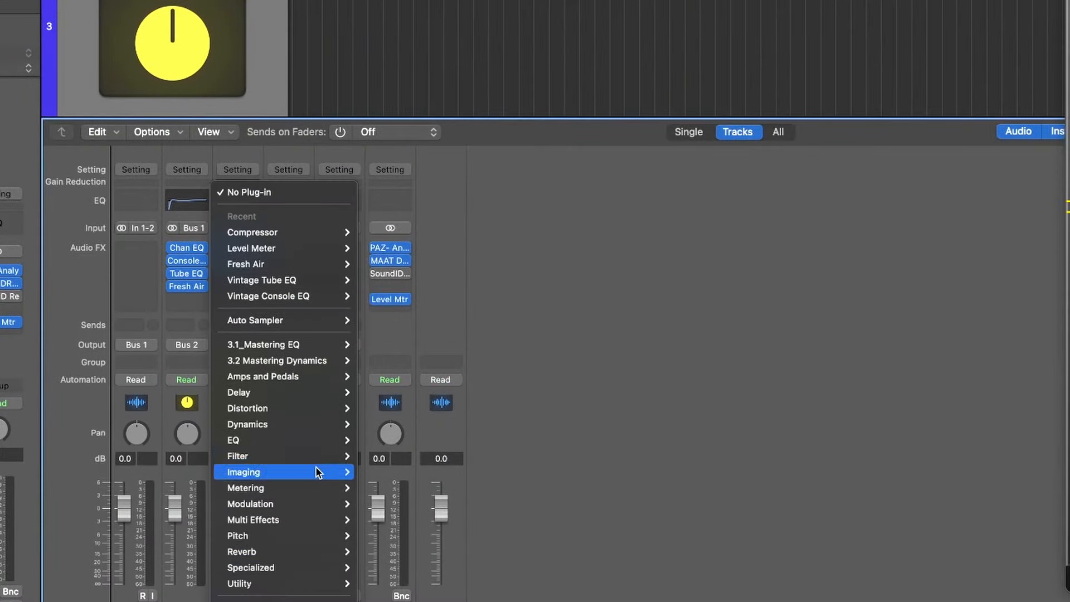
{"action": "mouse_move", "coordinate": [296, 470]}
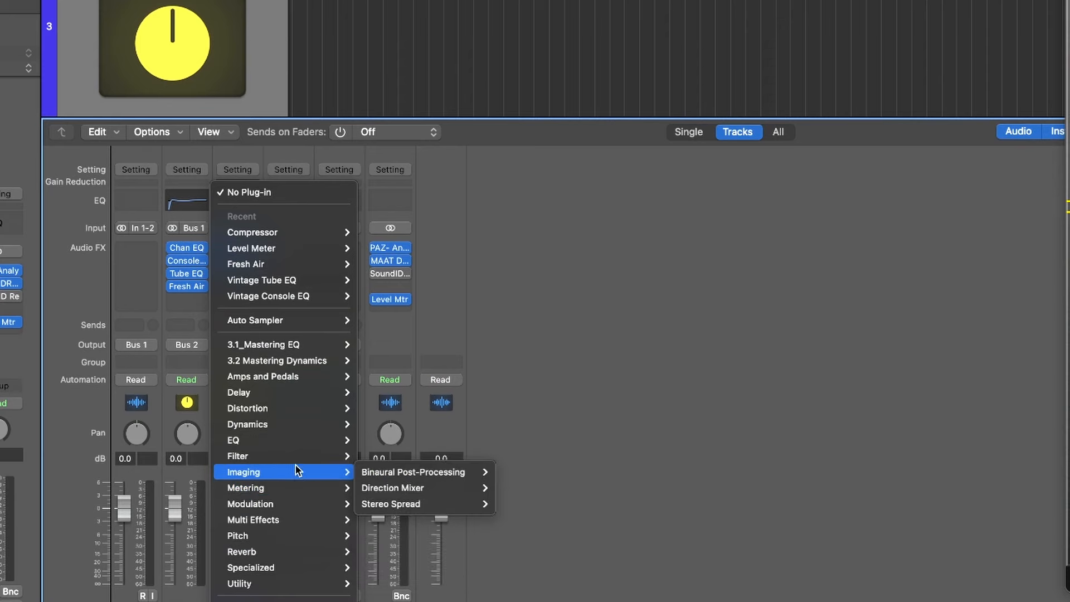
{"action": "mouse_move", "coordinate": [285, 426]}
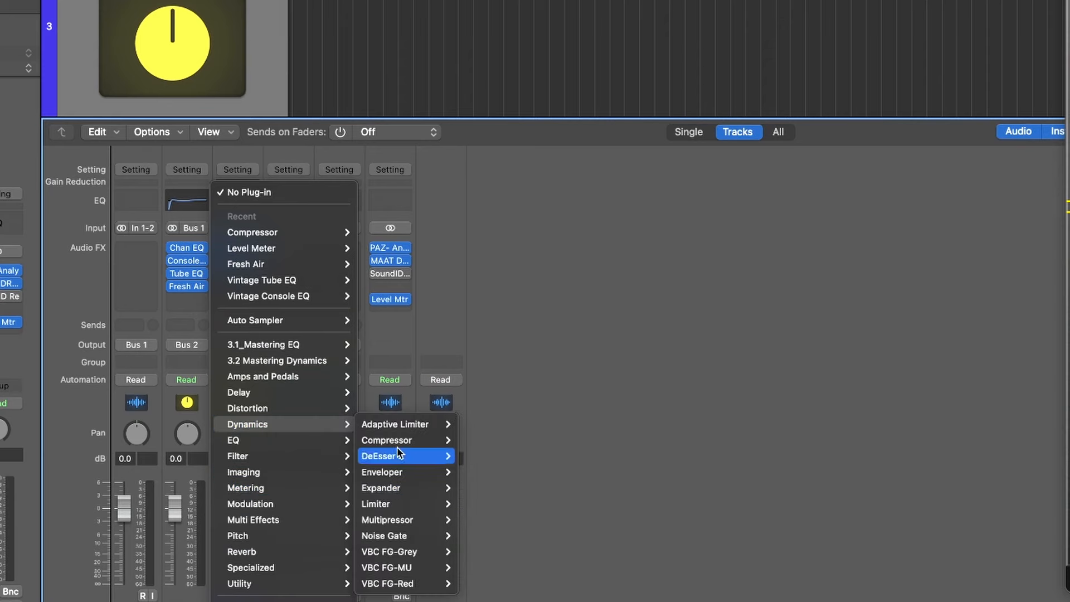
{"action": "mouse_move", "coordinate": [411, 505]}
{"action": "left_click", "coordinate": [474, 504]}
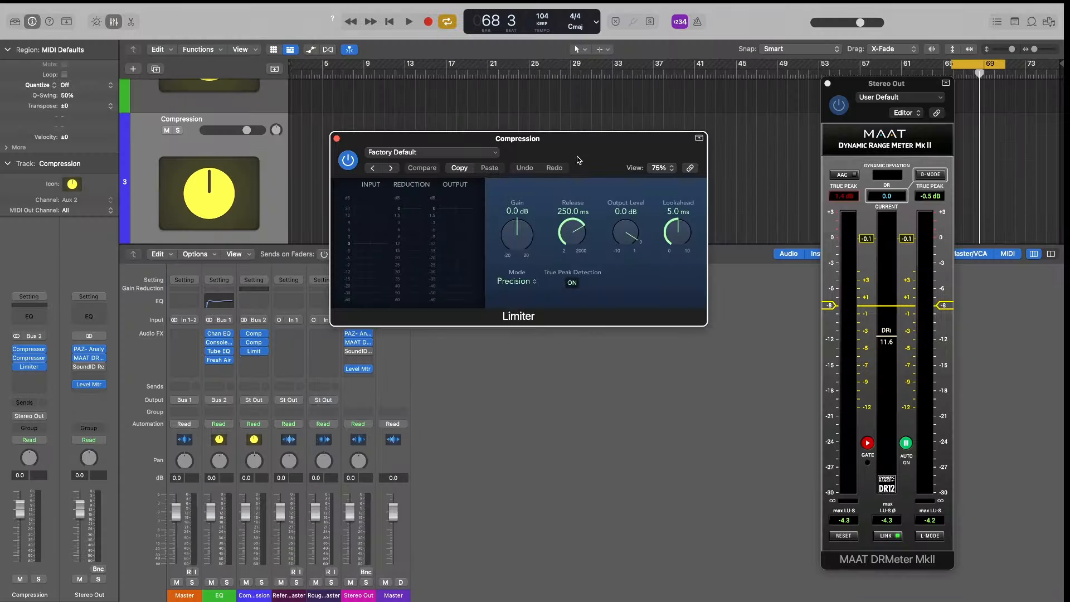
{"action": "left_click", "coordinate": [717, 272]}
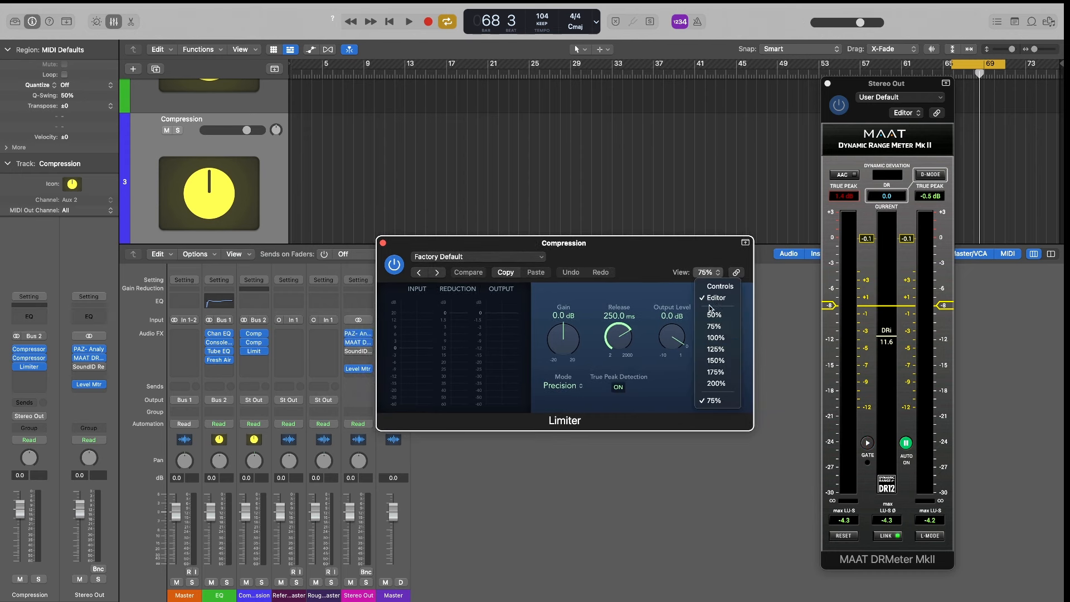
{"action": "left_click", "coordinate": [717, 360]}
{"action": "left_click_drag", "start_coordinate": [816, 265], "coordinate": [512, 119]}
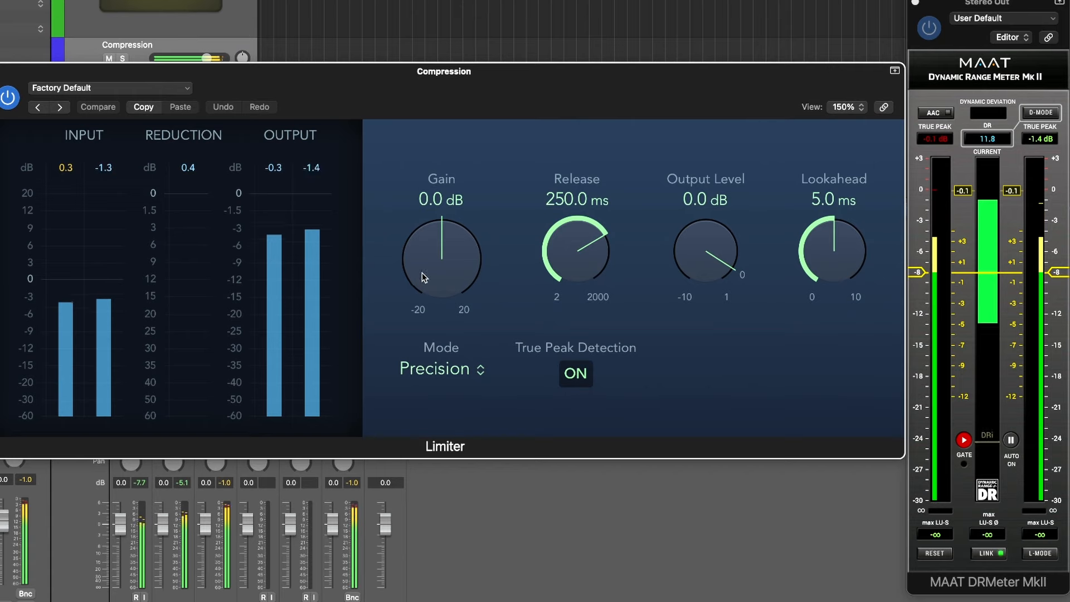
During playback, set the Limiter's output level to -0.3 dB, its release to 20 ms and its gain to +4.0 dB
{"action": "left_click_drag", "start_coordinate": [422, 277], "coordinate": [441, 264]}
{"action": "left_click_drag", "start_coordinate": [709, 246], "coordinate": [709, 258]}
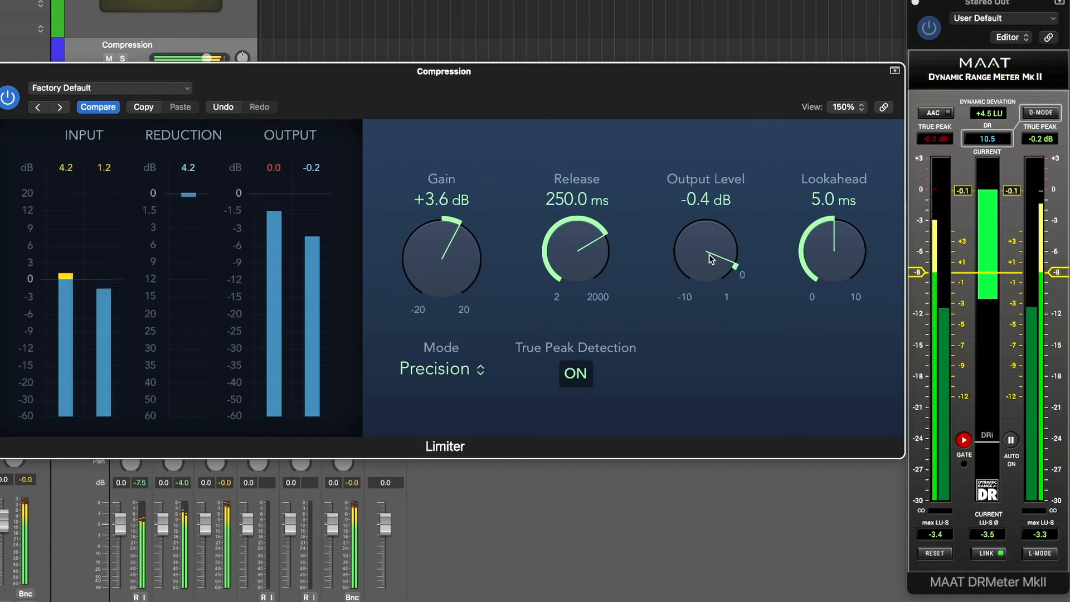
{"action": "left_click_drag", "start_coordinate": [446, 278], "coordinate": [448, 273]}
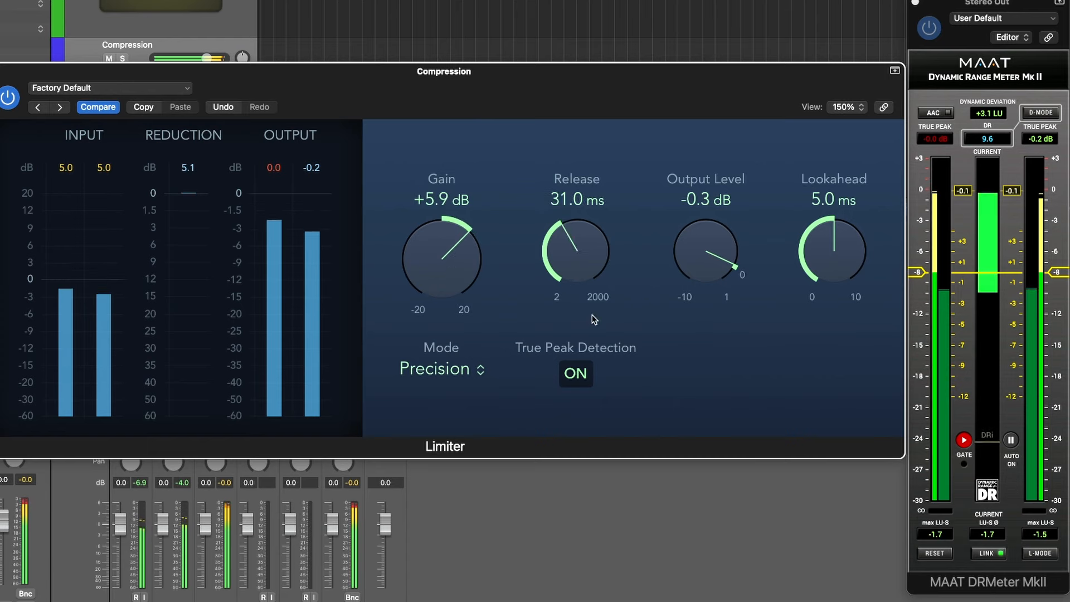
{"action": "scroll", "coordinate": [593, 280], "scroll_direction": "up", "scroll_amount": 1}
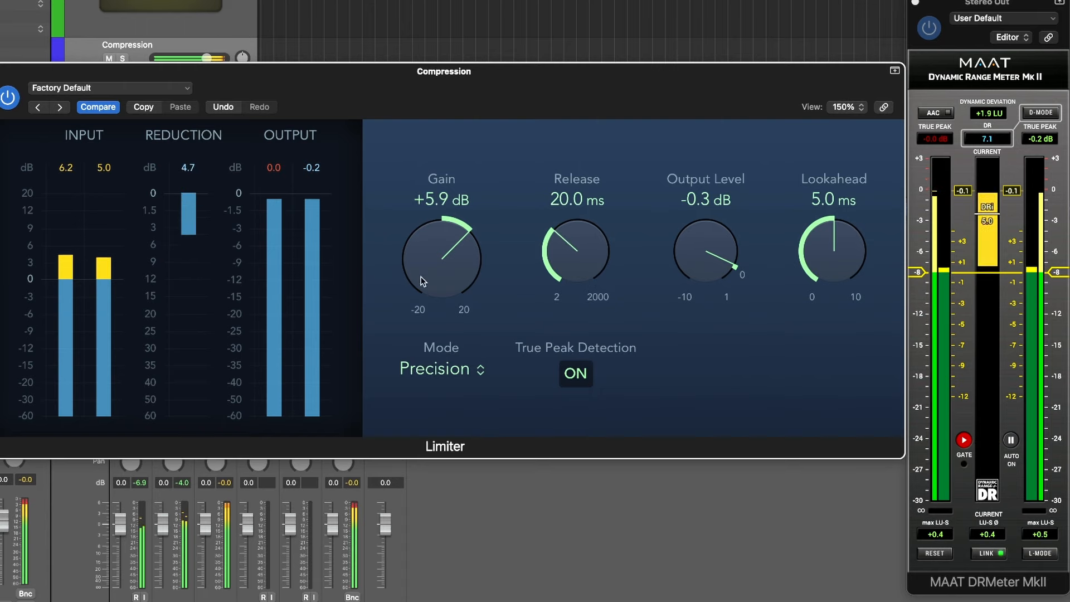
{"action": "left_click_drag", "start_coordinate": [442, 246], "coordinate": [441, 255]}
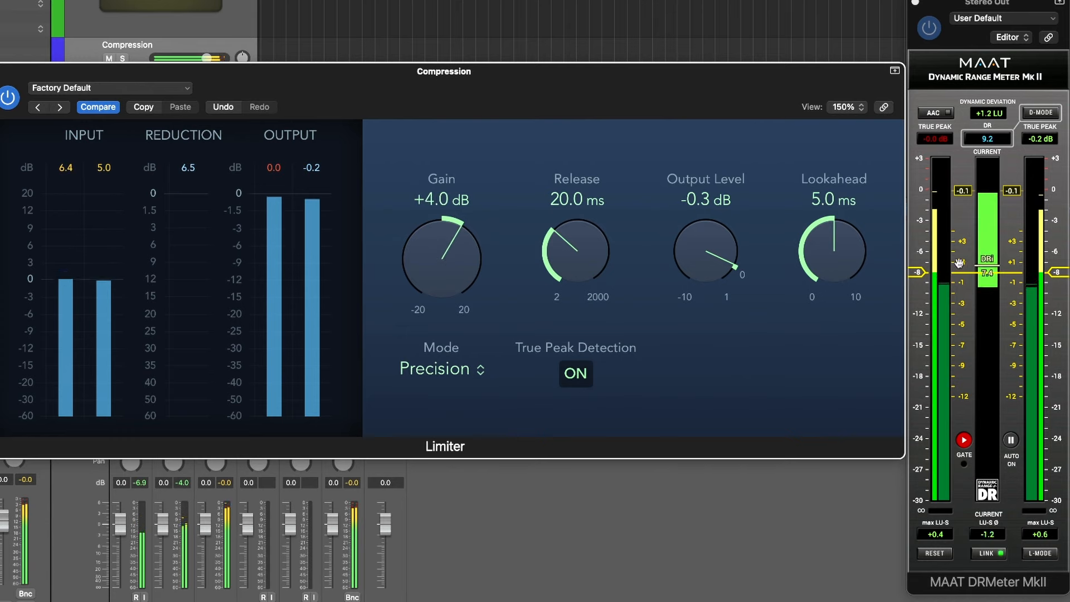